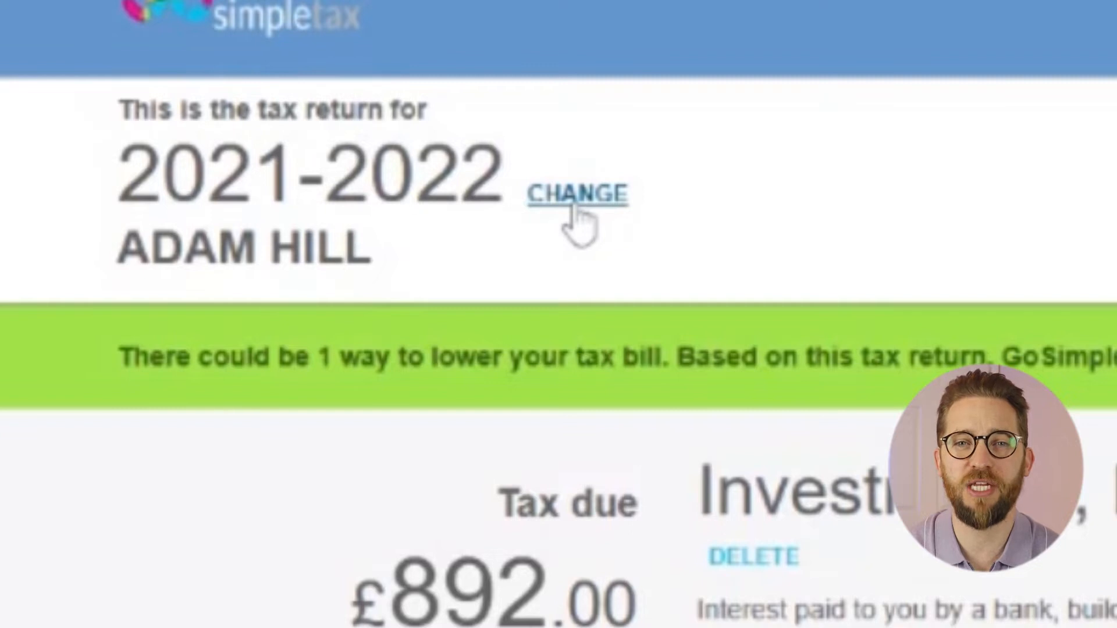
- Switch to the 2022-2023 tax return and add a UK Property (SA105) page to it
click(576, 204)
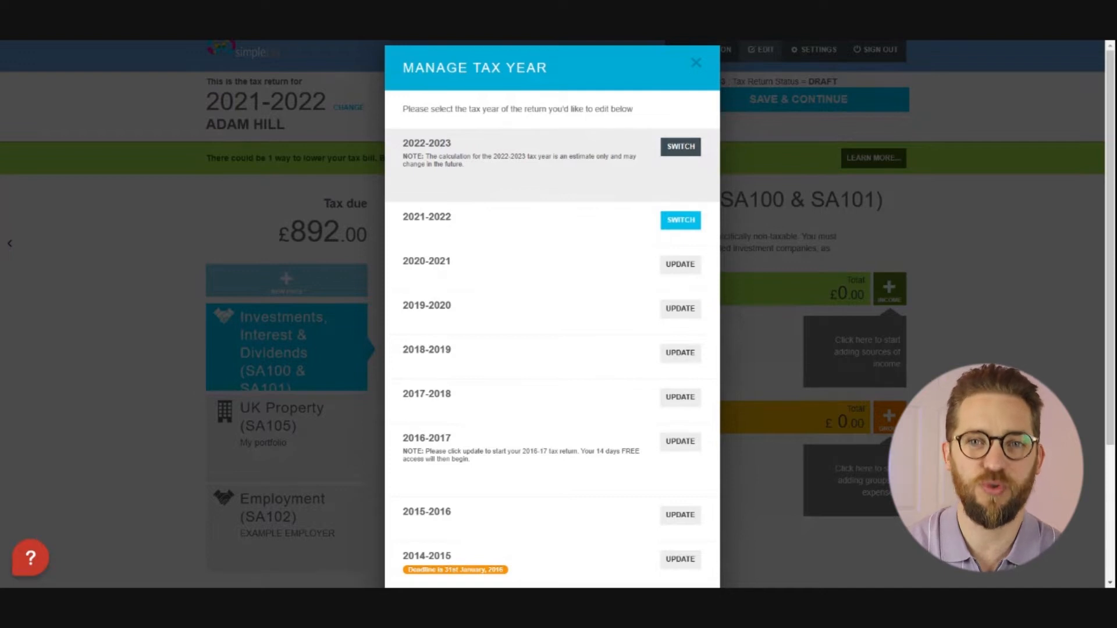
click(680, 146)
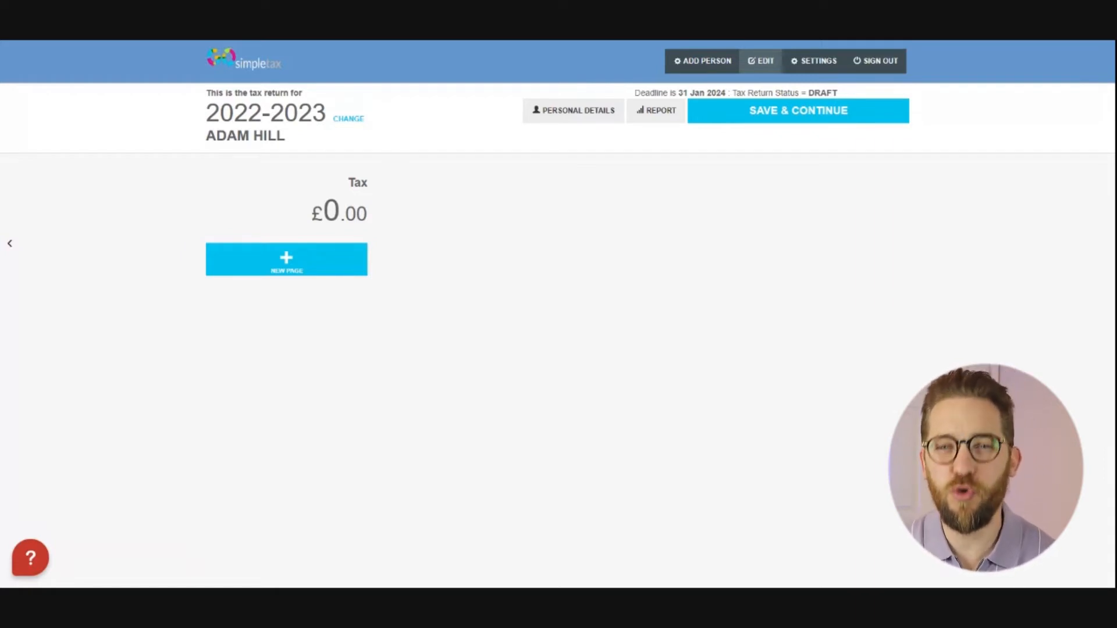
click(288, 263)
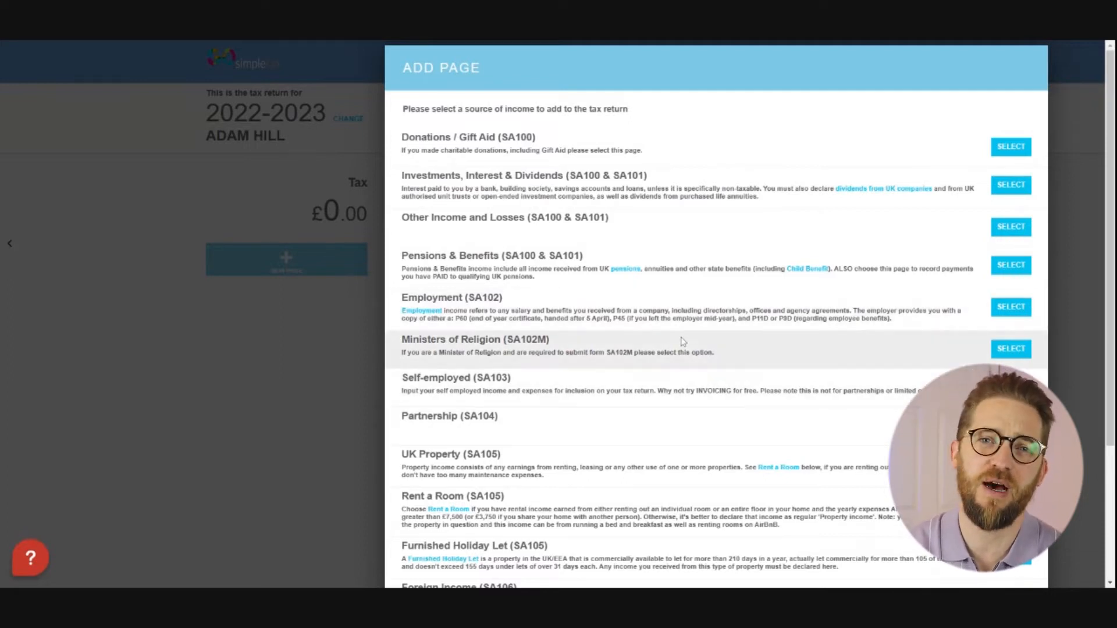
scroll(738, 429, down, 3)
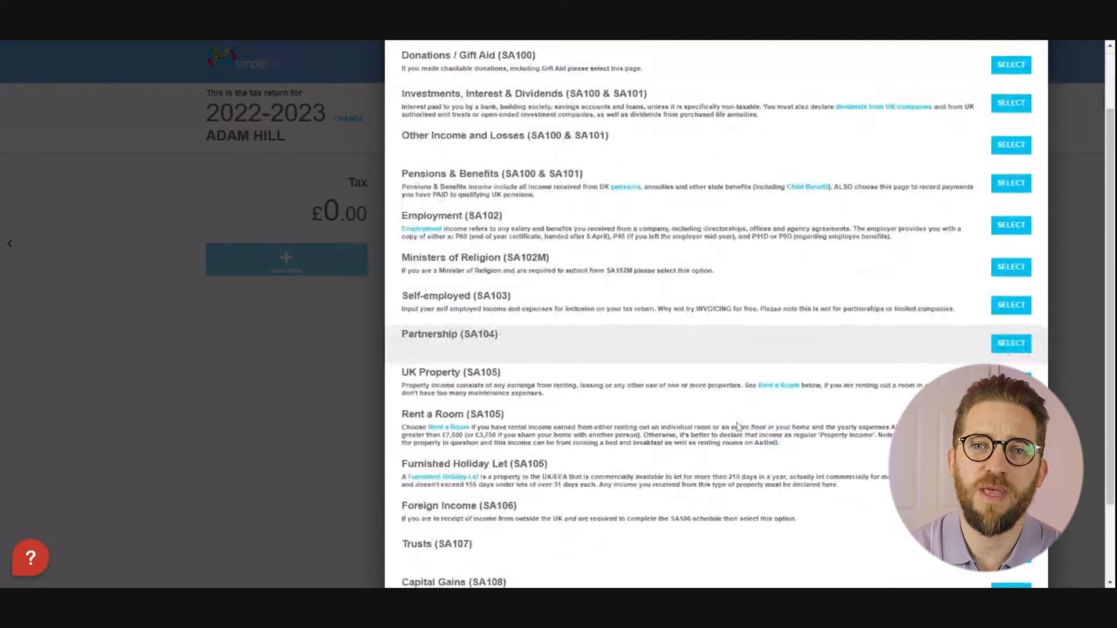
scroll(704, 410, down, 1)
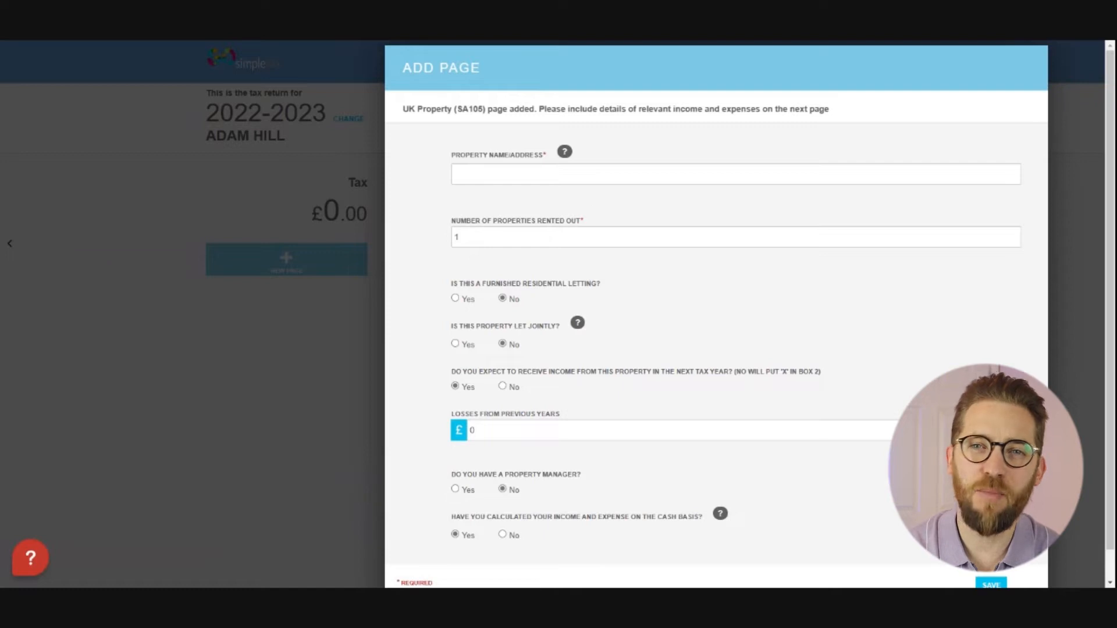
- Name the rental property "Property 1" and view the help note on the property name/address
click(582, 175)
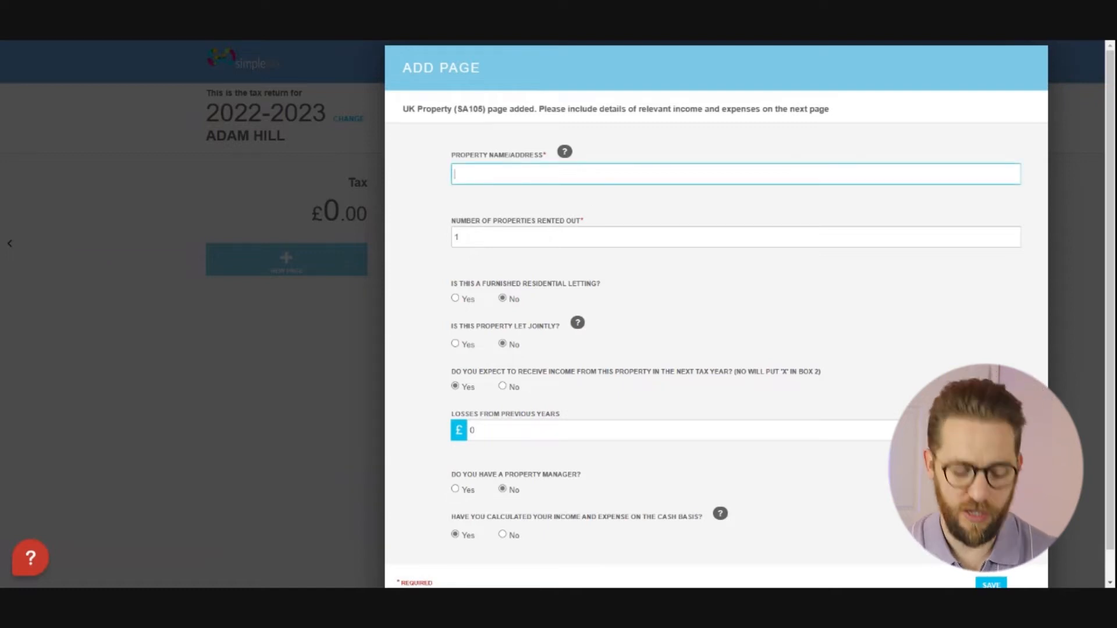
text(Pr)
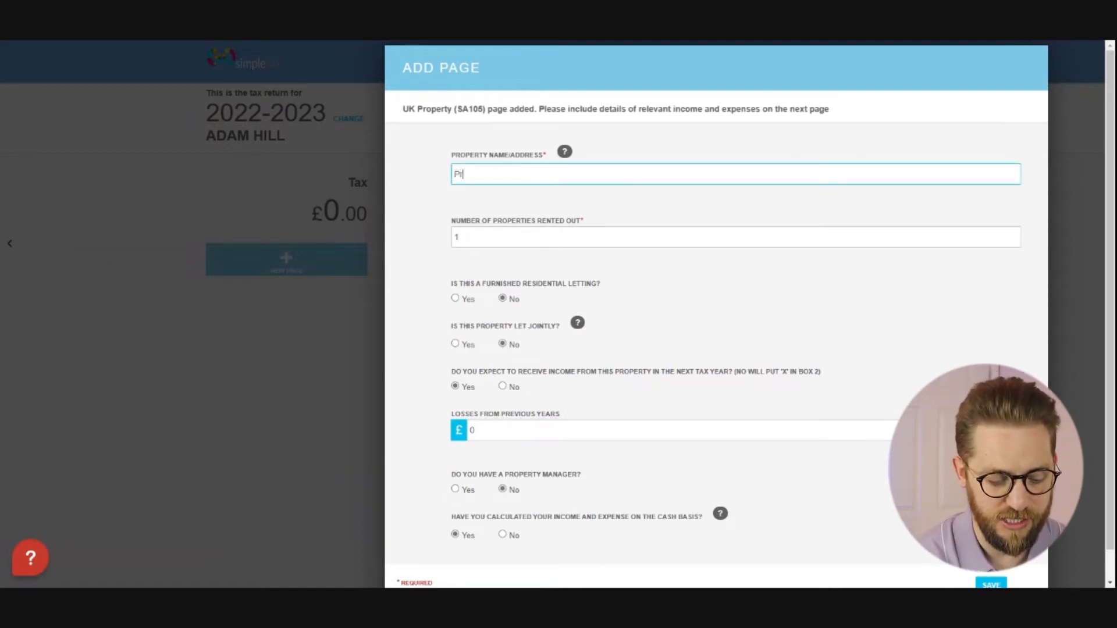
text(operty 1)
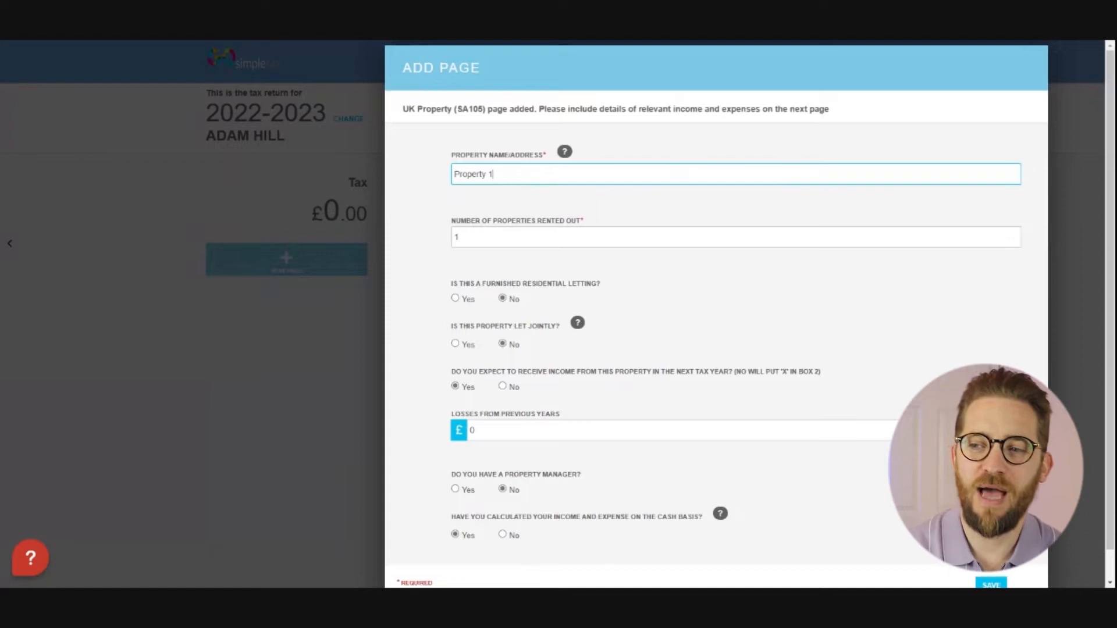
mouse_move(567, 154)
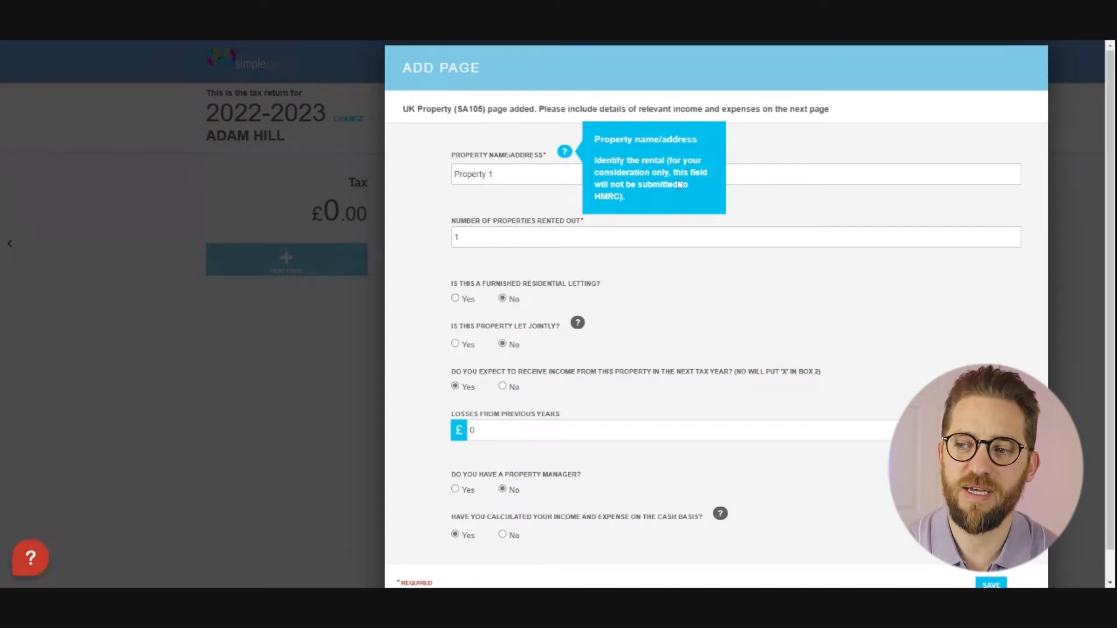
click(565, 154)
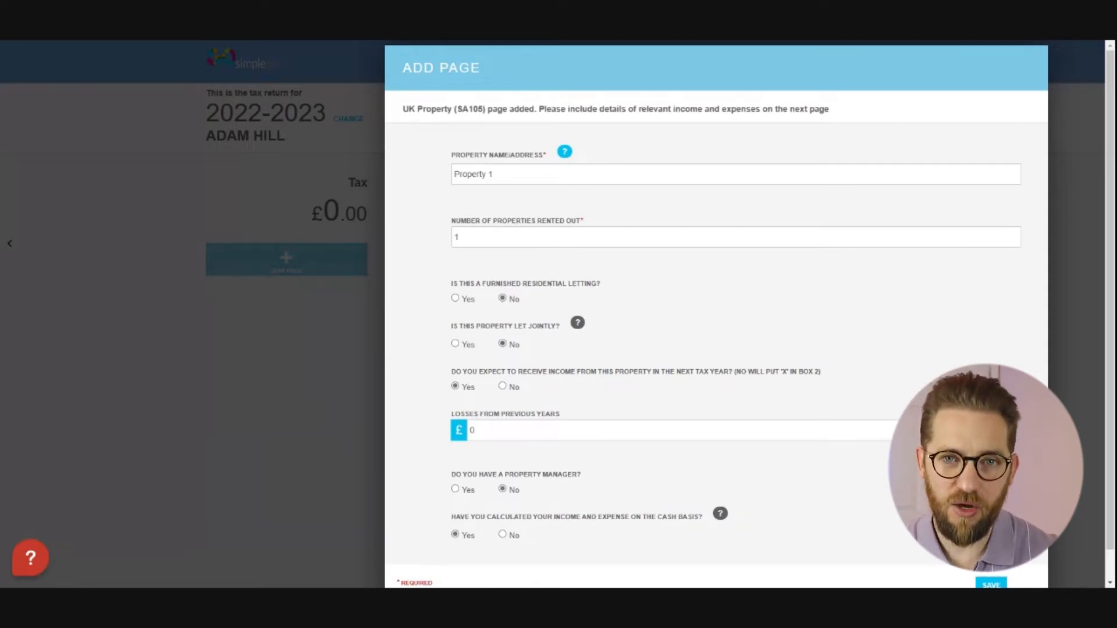
- Read the help notes on joint letting and cash basis, and save the property page with its default answers
click(577, 324)
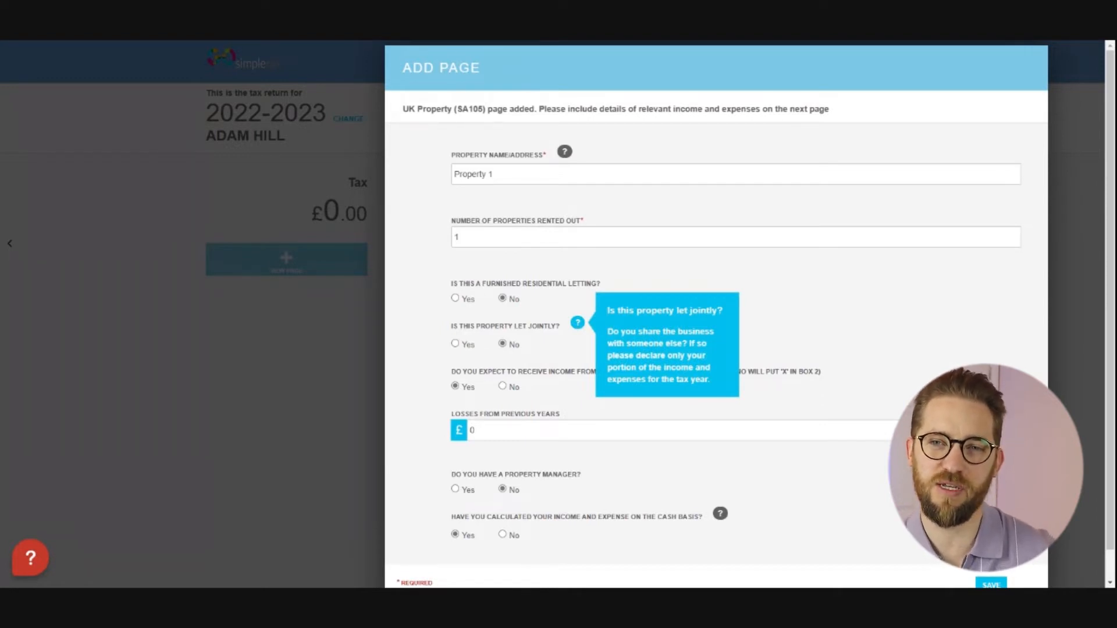
click(577, 324)
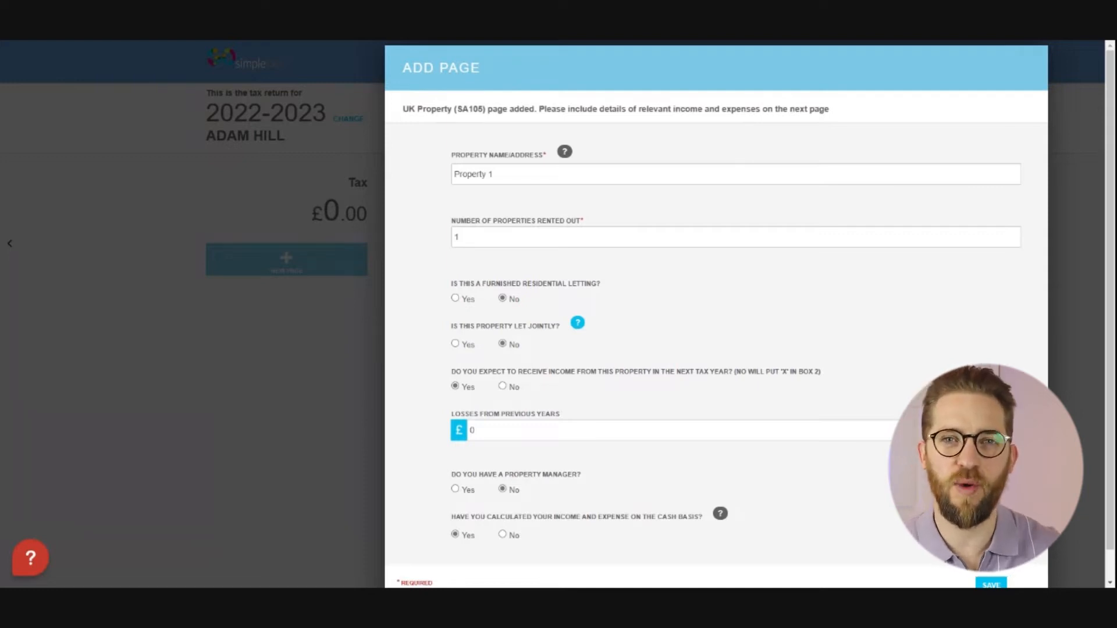
scroll(501, 461, down, 1)
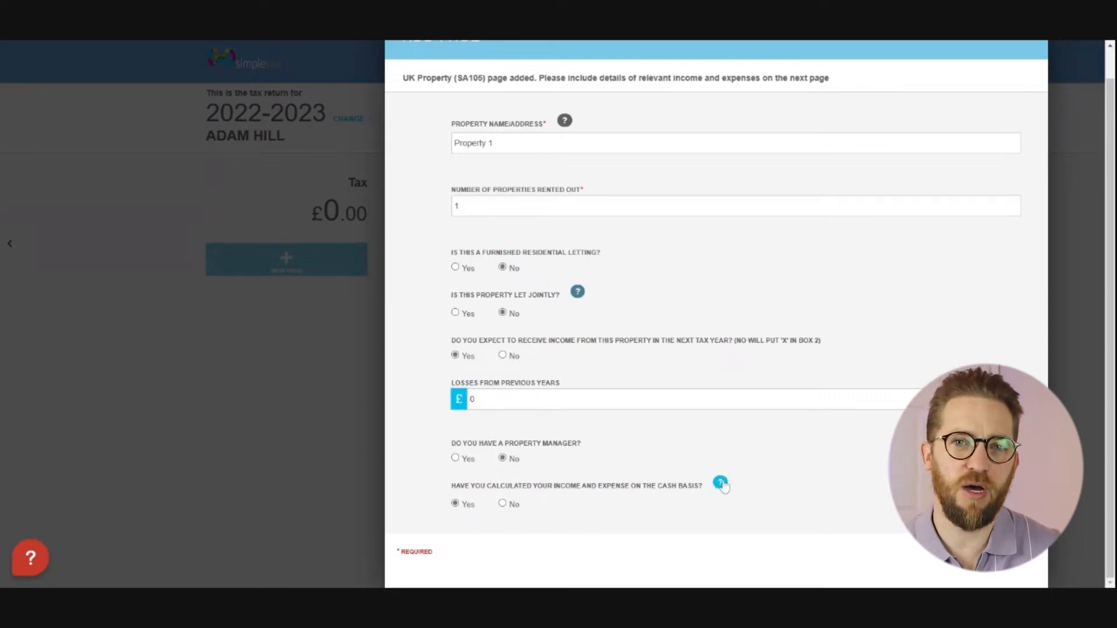
mouse_move(722, 485)
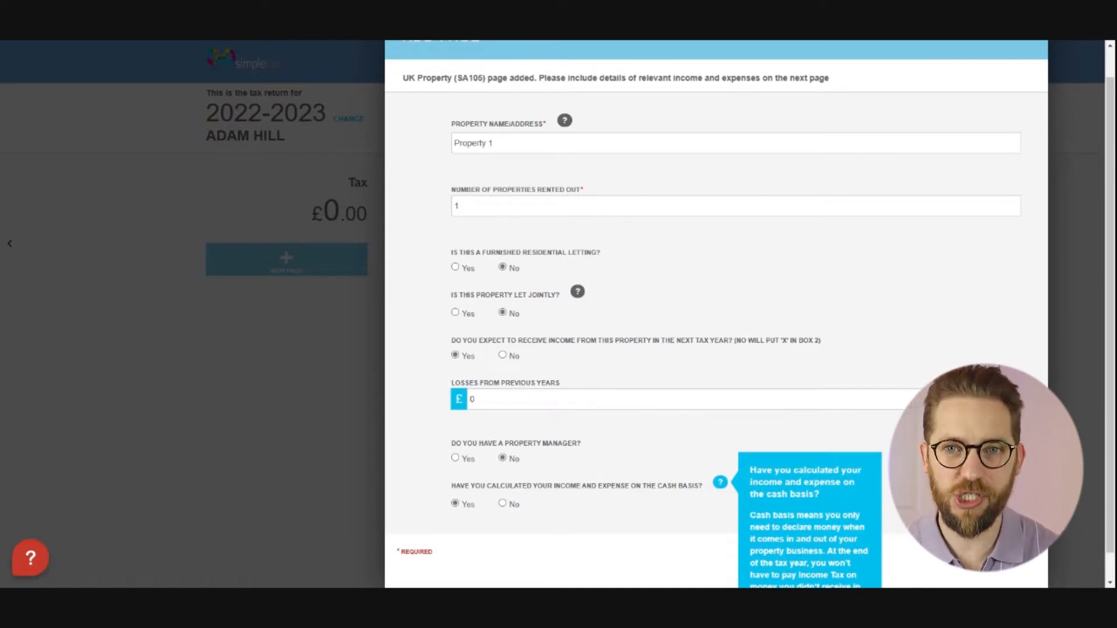
scroll(716, 314, down, 1)
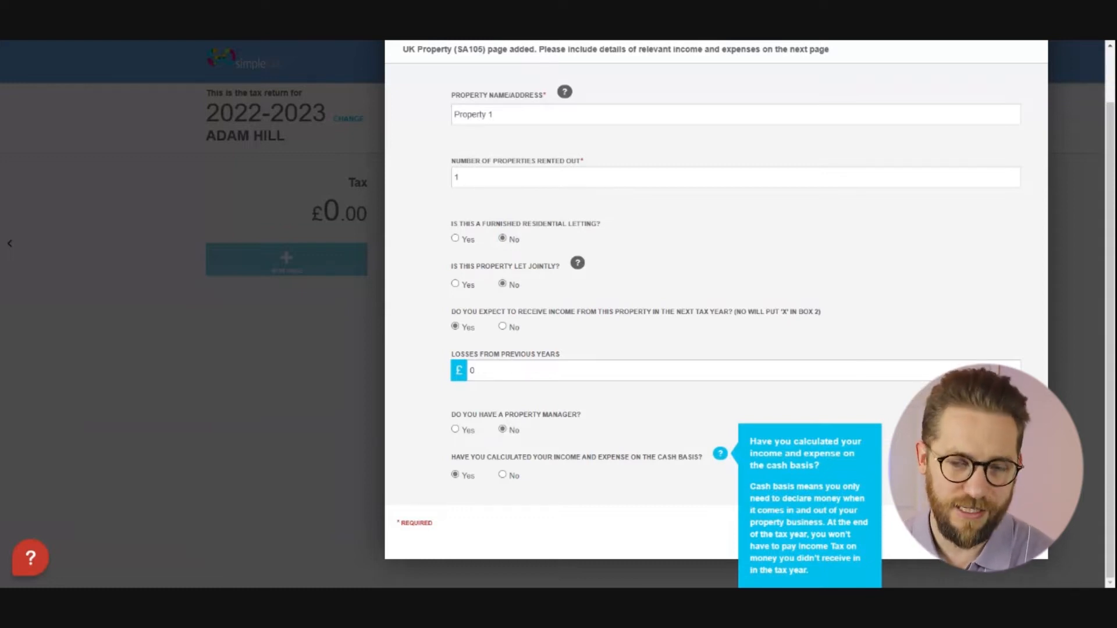
scroll(888, 501, up, 1)
click(992, 551)
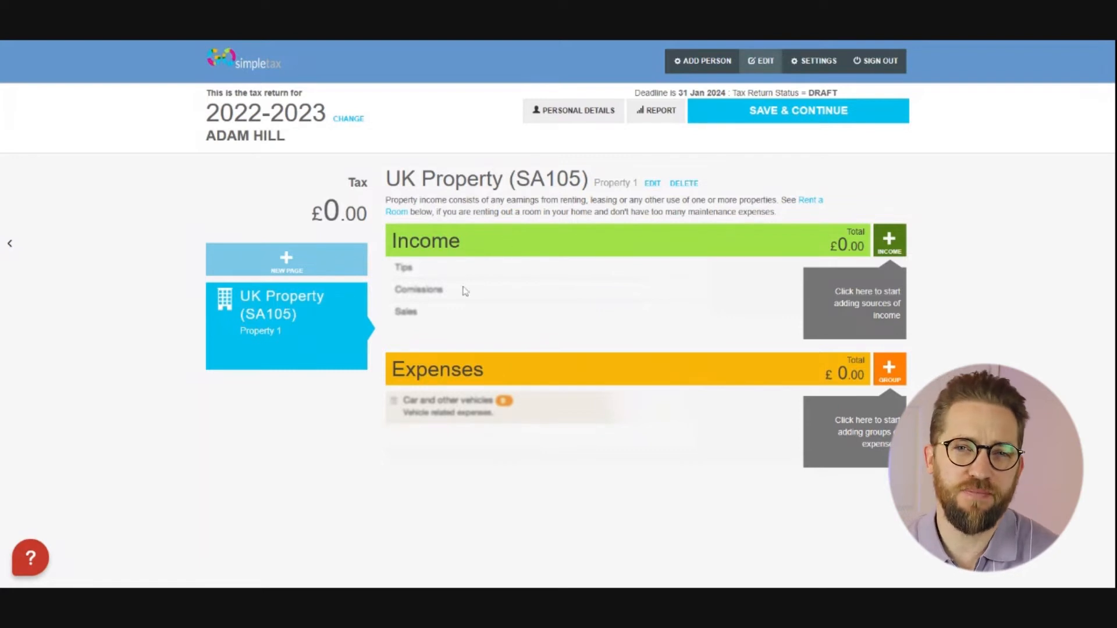
- Add a Rental Income Received entry of £10,000 with £0 tax withheld as non-resident landlord to Property 1
click(889, 249)
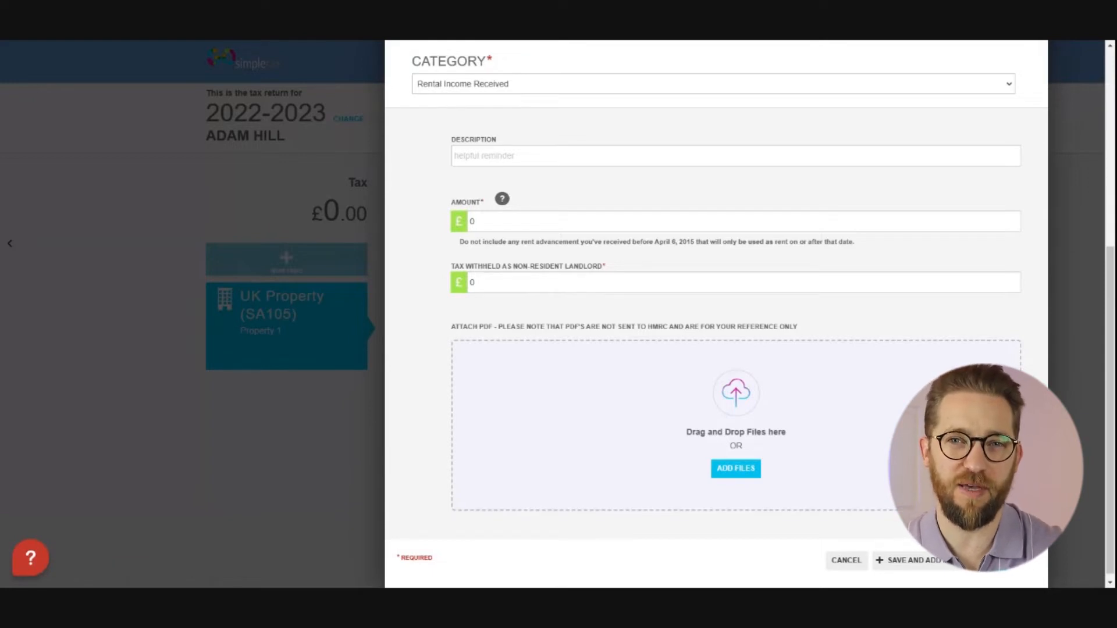
mouse_move(500, 201)
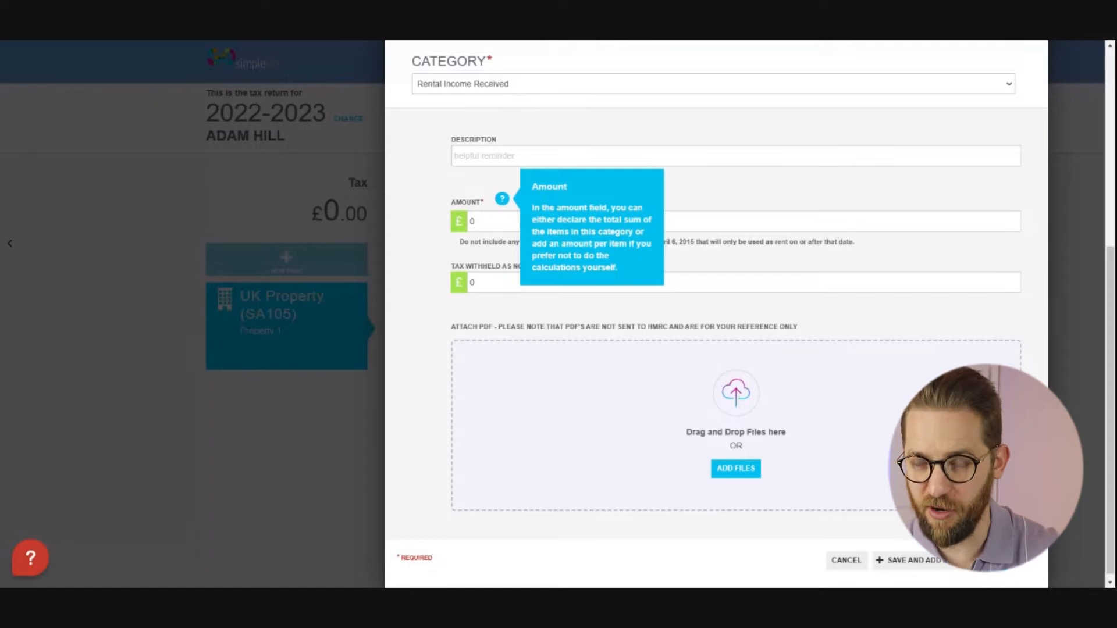
click(501, 200)
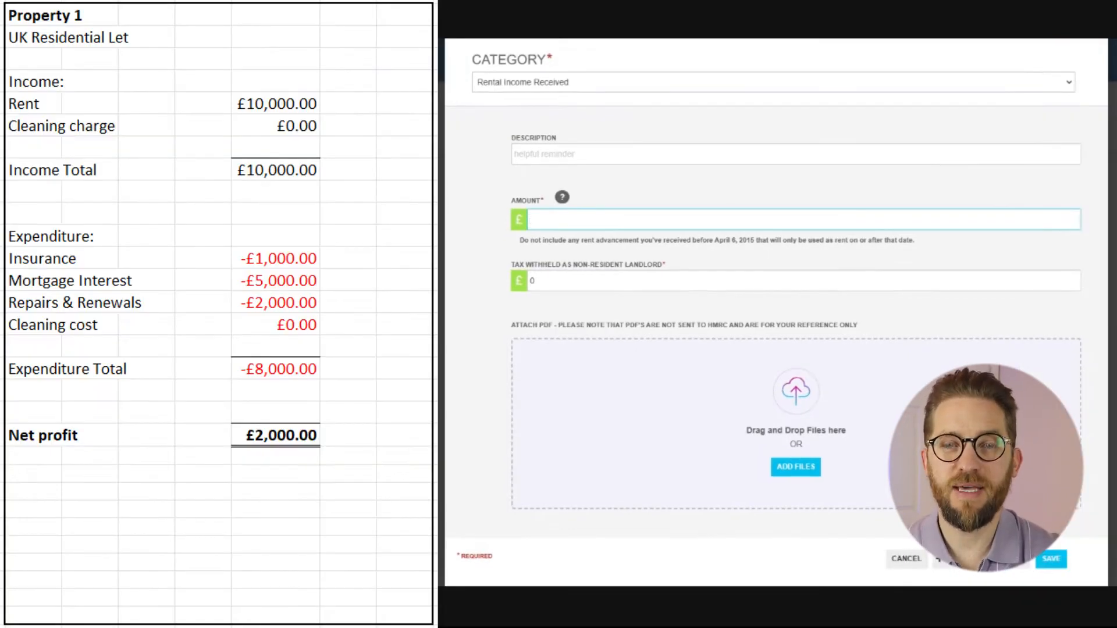
text(10000)
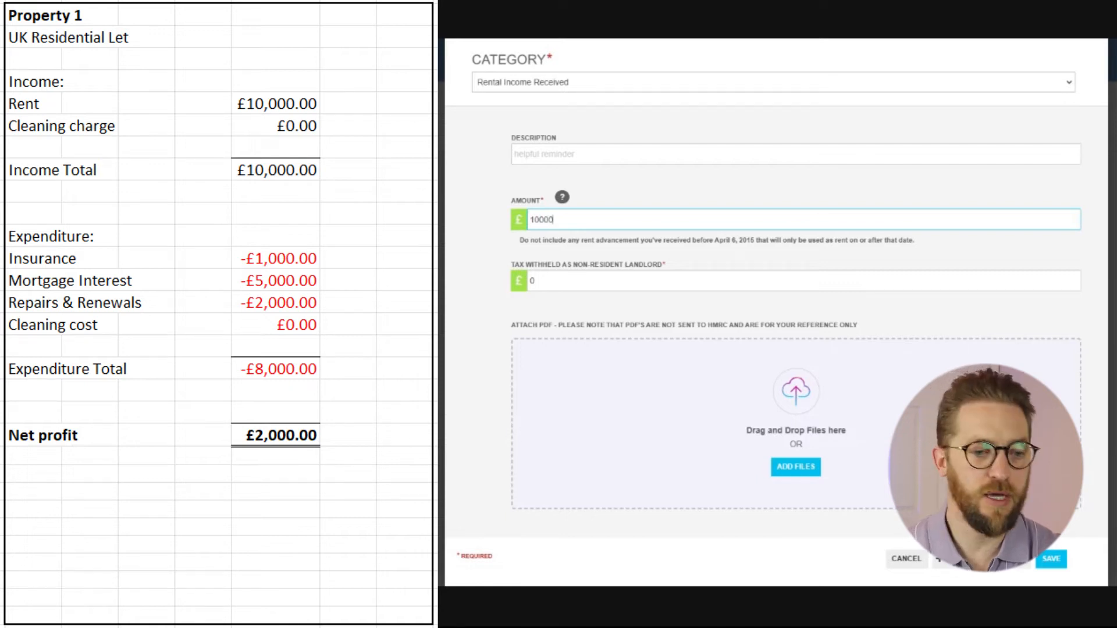
click(583, 336)
click(589, 282)
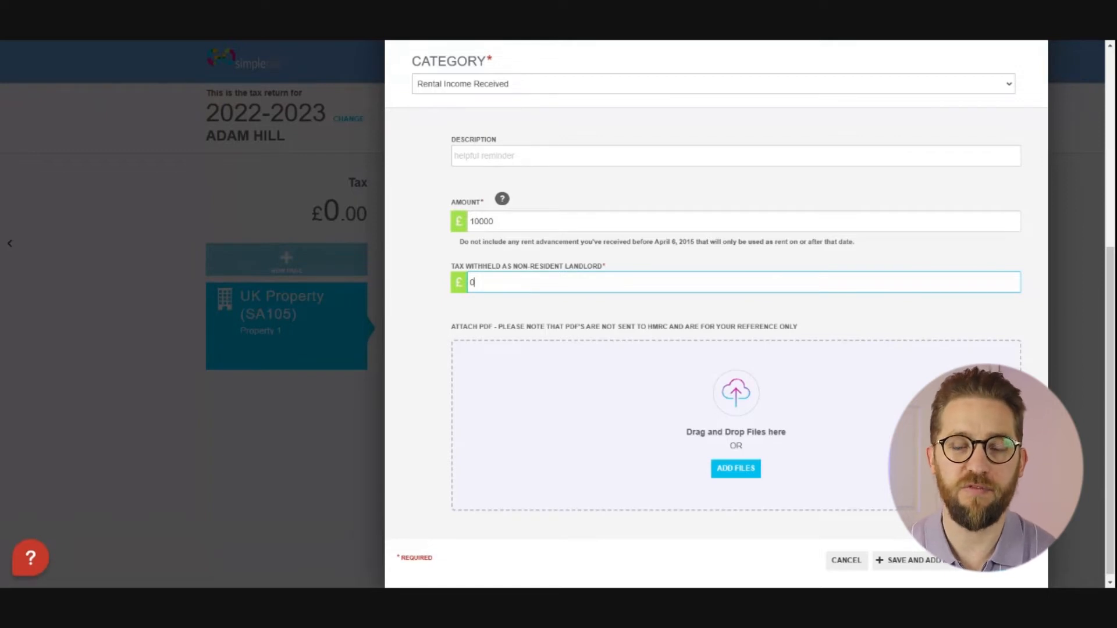
click(989, 568)
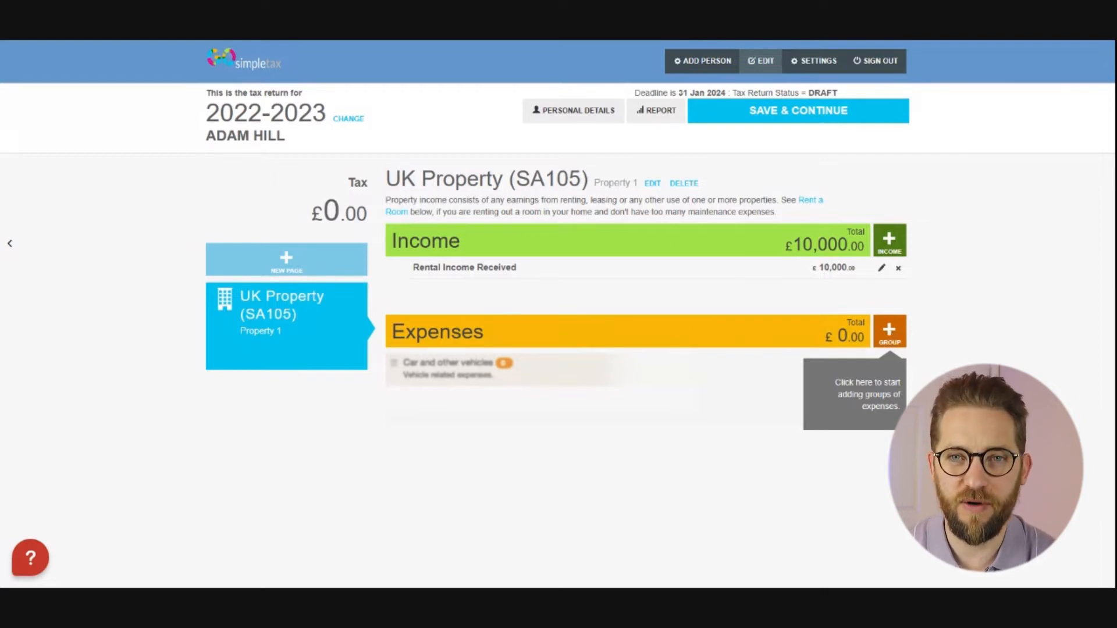
- Add expense groups for Insurance, Mortgage interest & related bank charges, and Repairs, maintenance and renewals
click(892, 336)
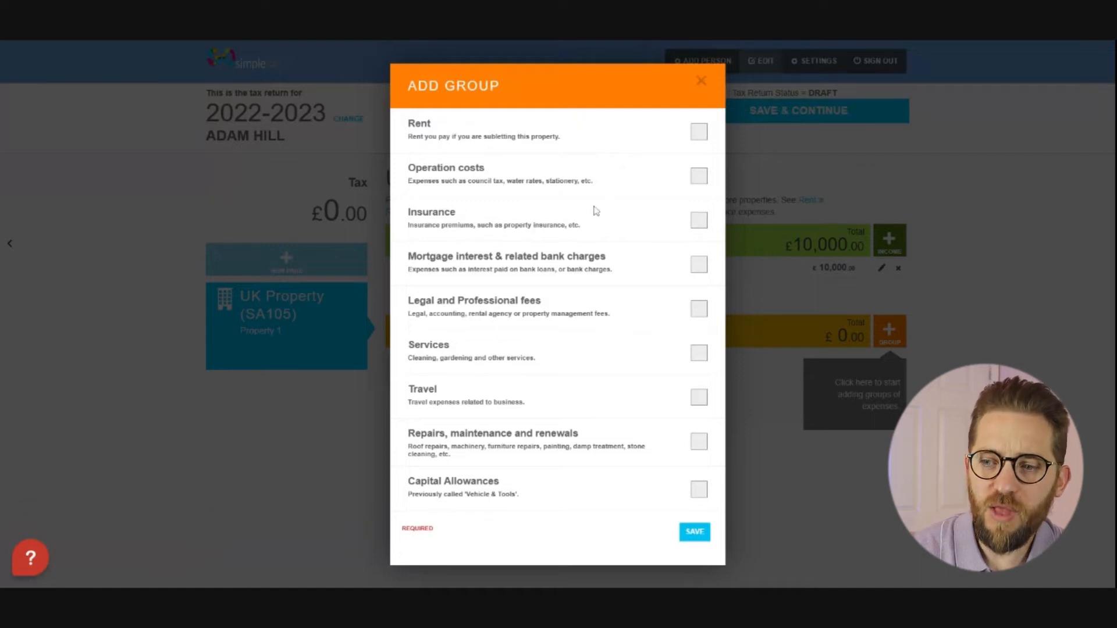
click(699, 226)
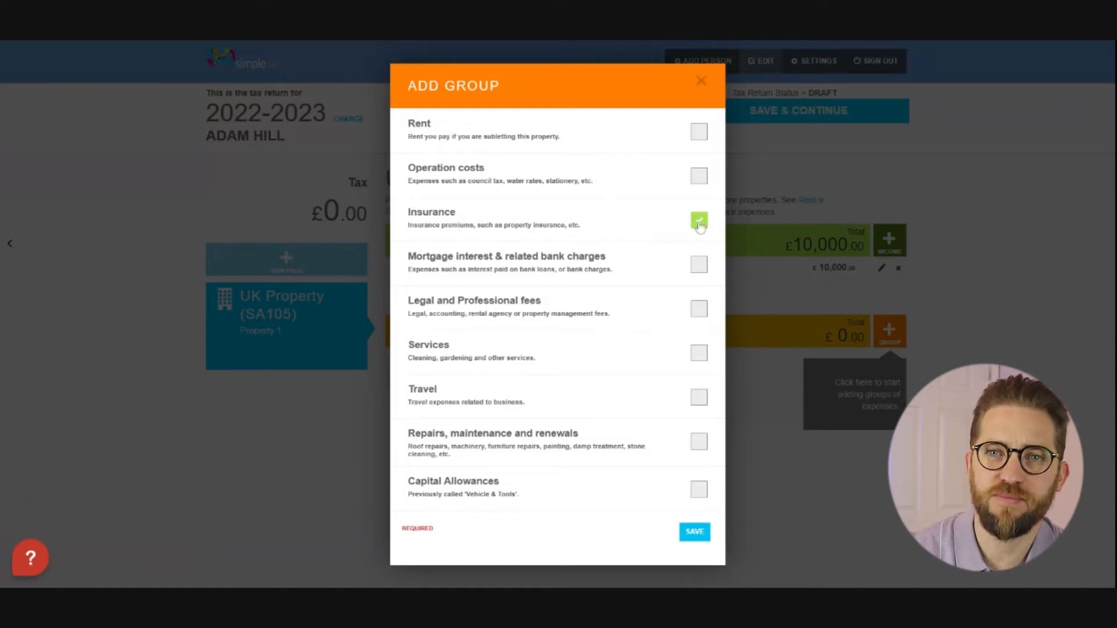
click(701, 445)
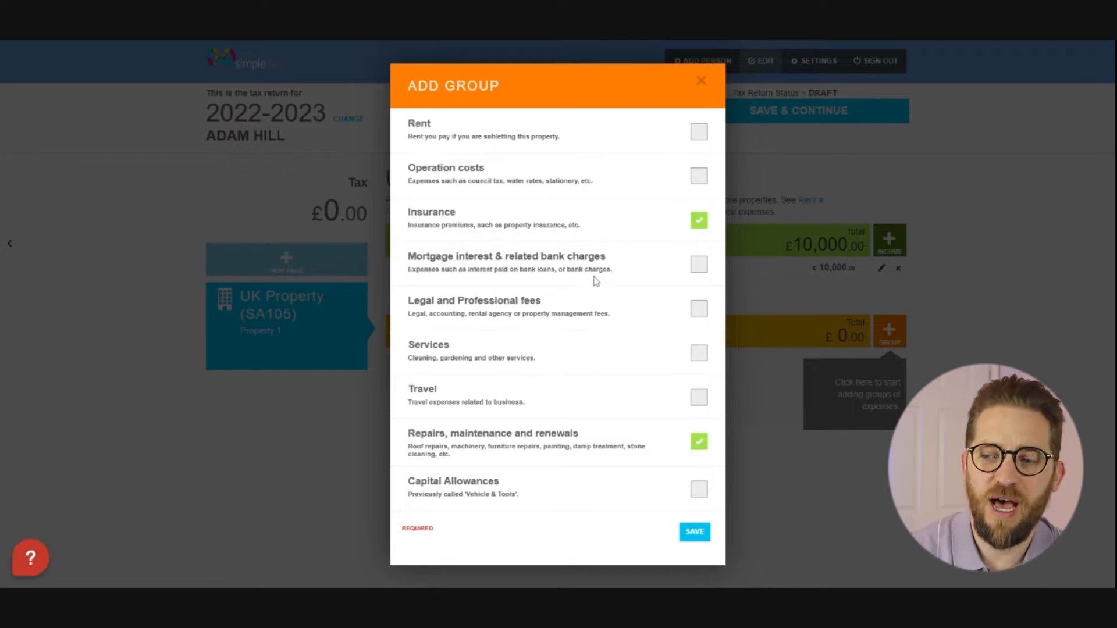
click(698, 269)
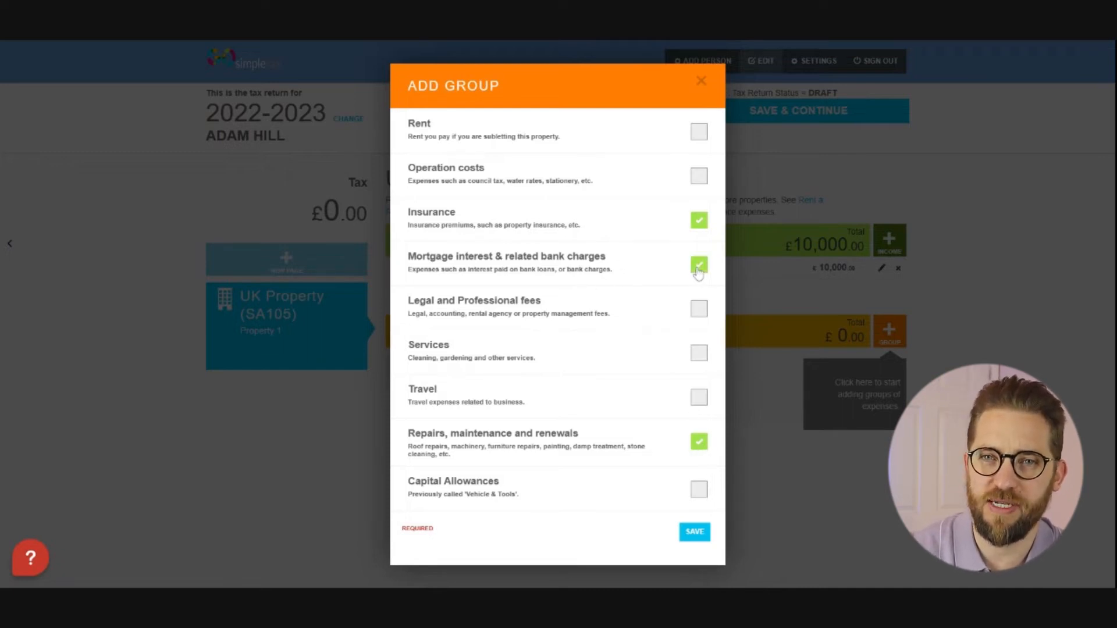
click(695, 533)
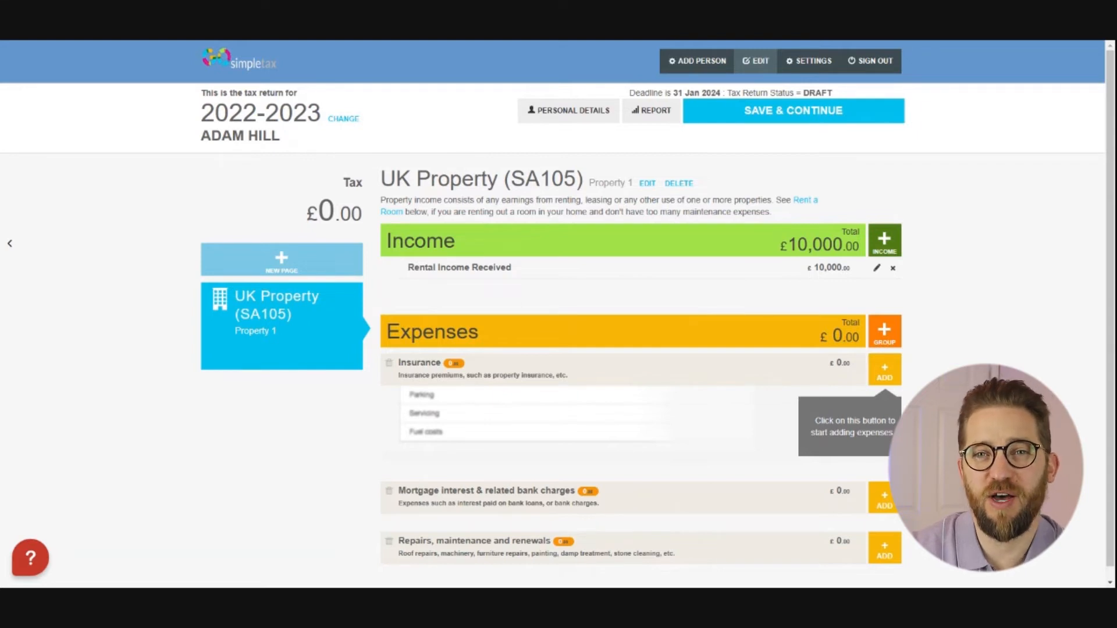
- Start an expense in the Insurance group under Property Insurance and set its amount to £1,000
scroll(549, 473, down, 1)
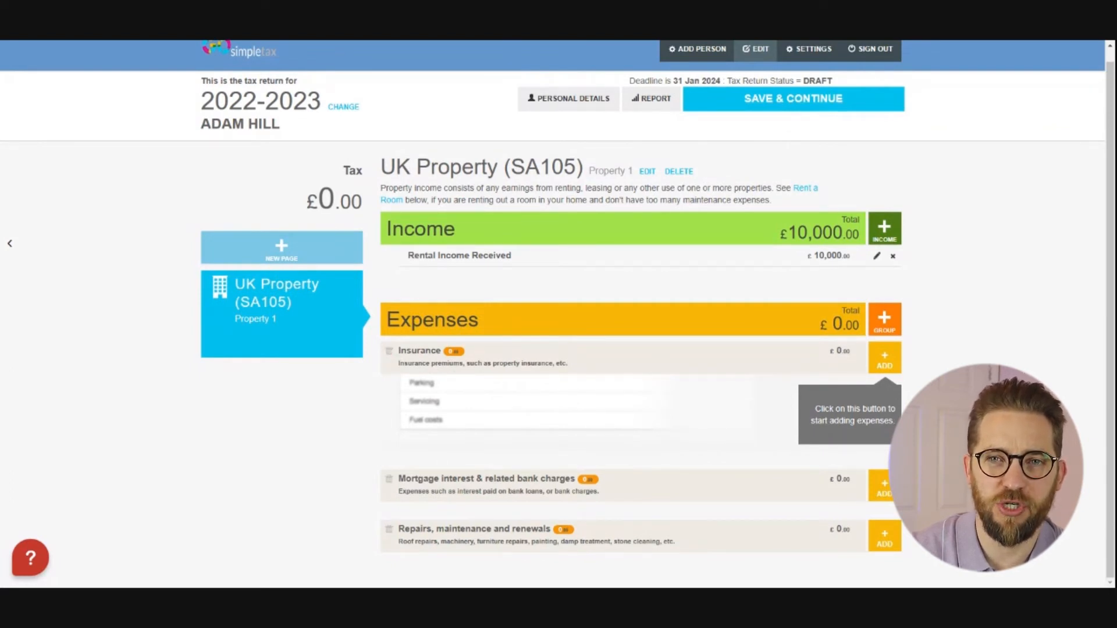
click(883, 362)
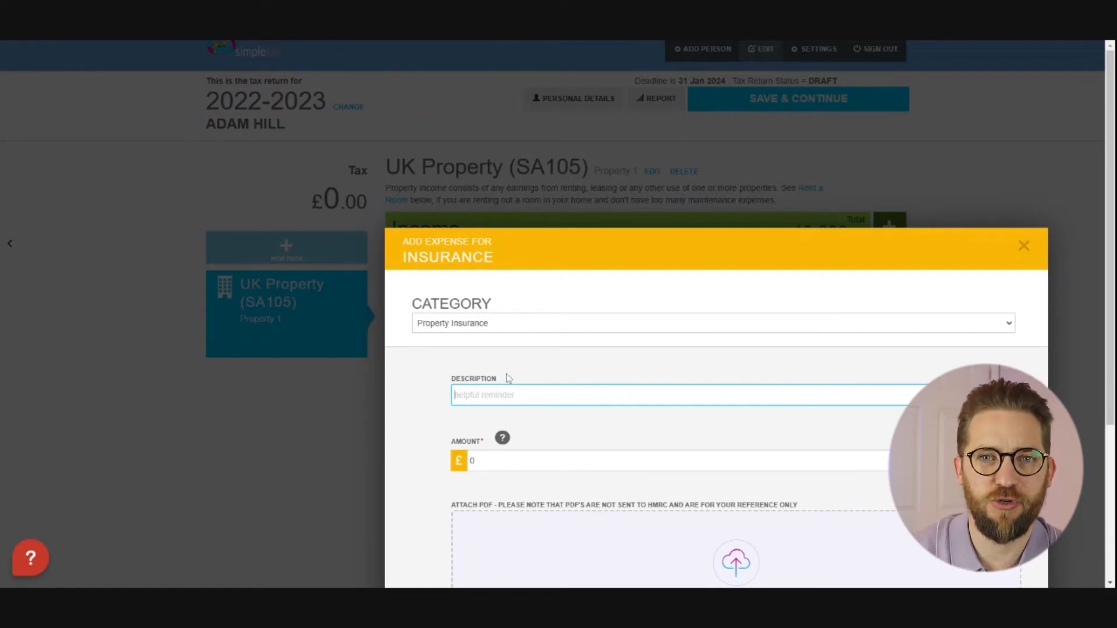
scroll(503, 389, down, 3)
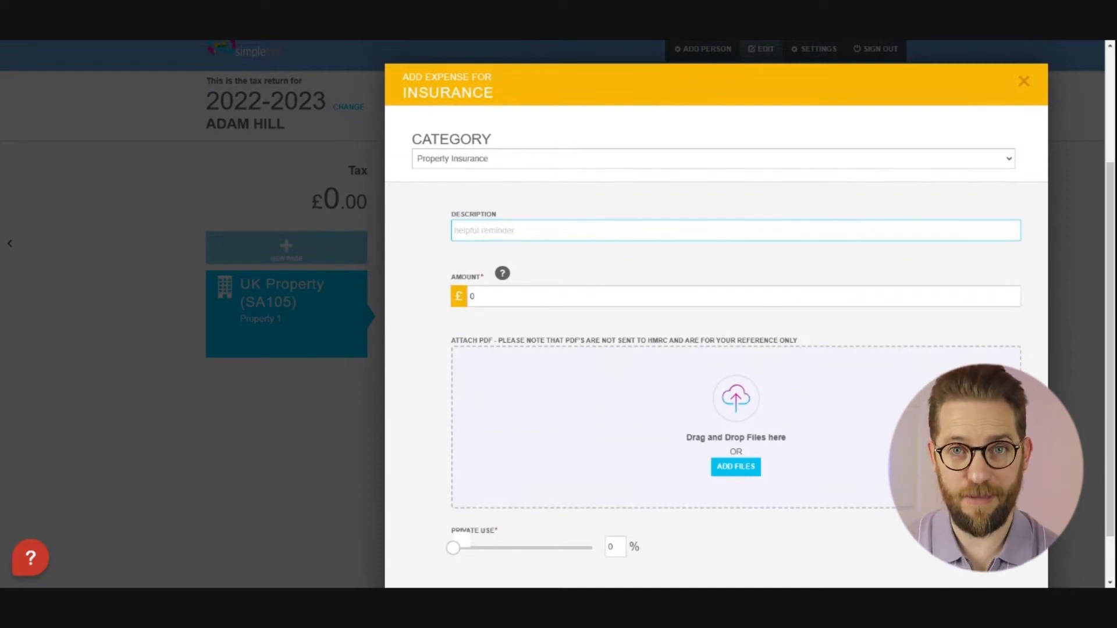
key(Tab)
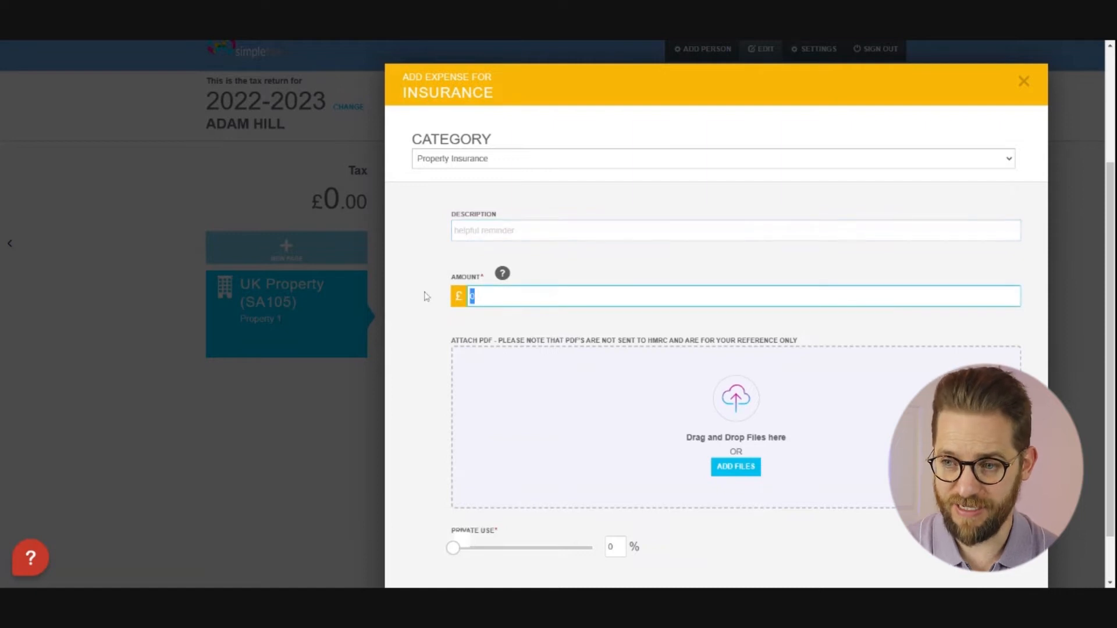
text(1000)
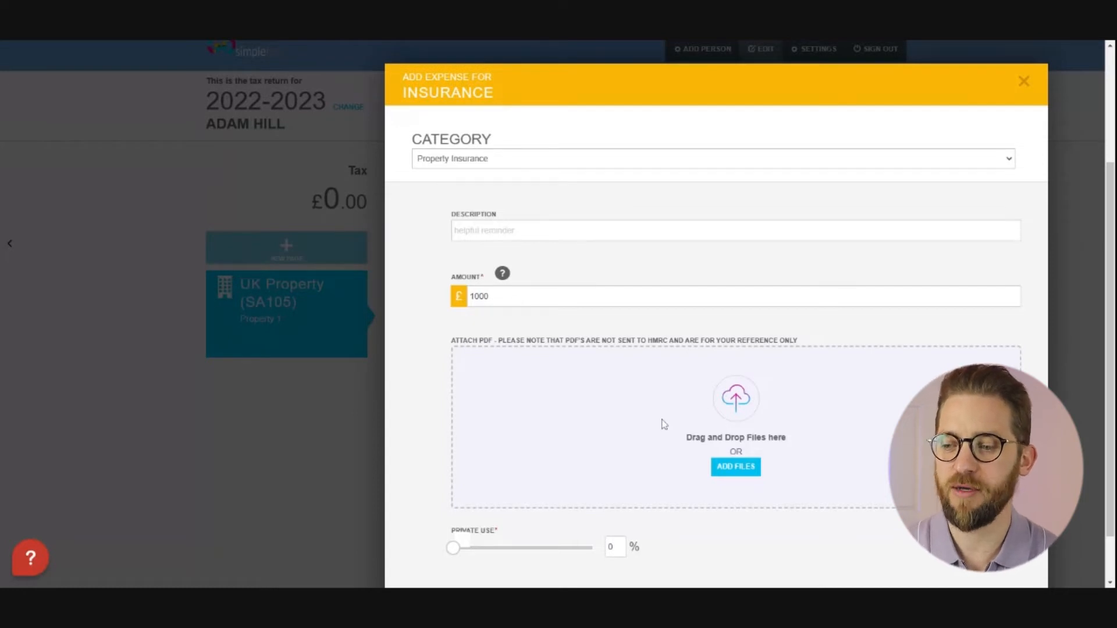
- Set the private use of the Property Insurance expense to 25% and save the expense
scroll(472, 443, down, 1)
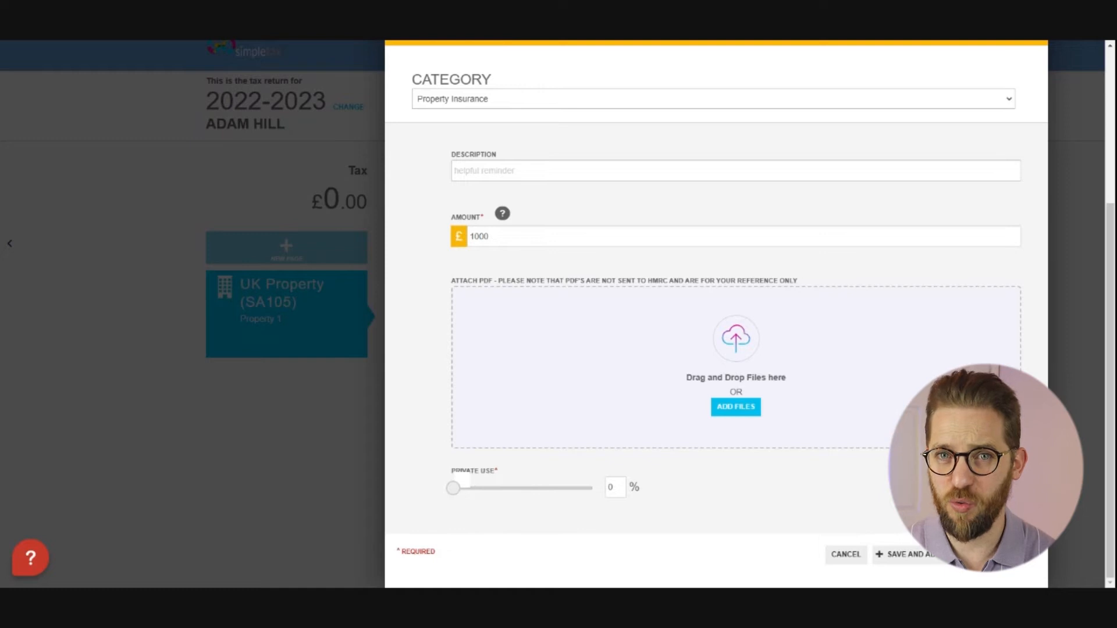
drag(453, 488, 486, 488)
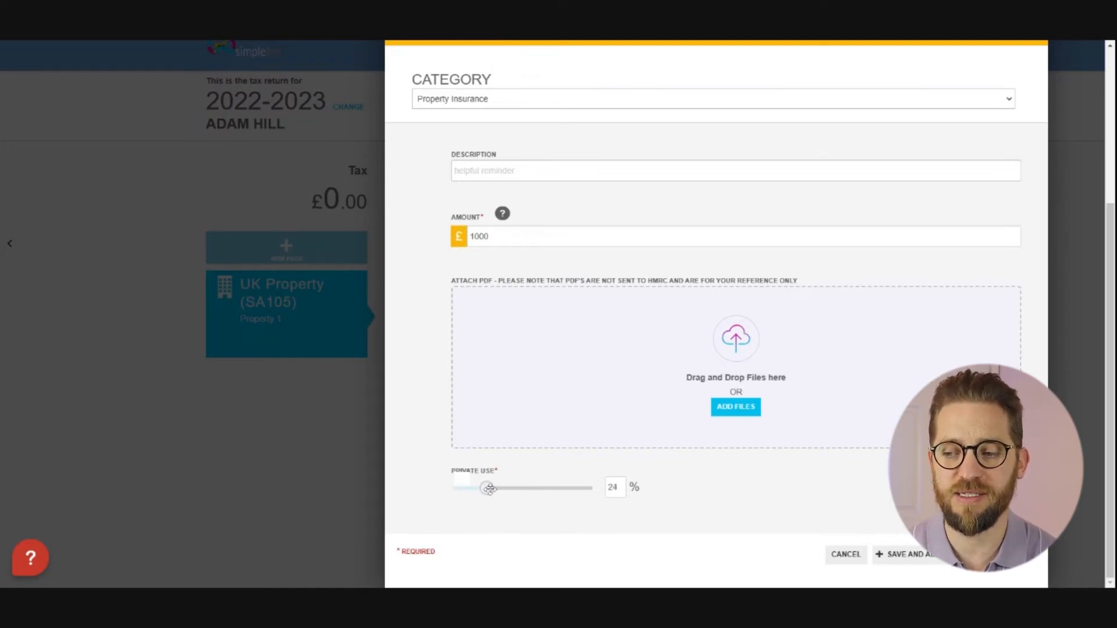
double_click(612, 486)
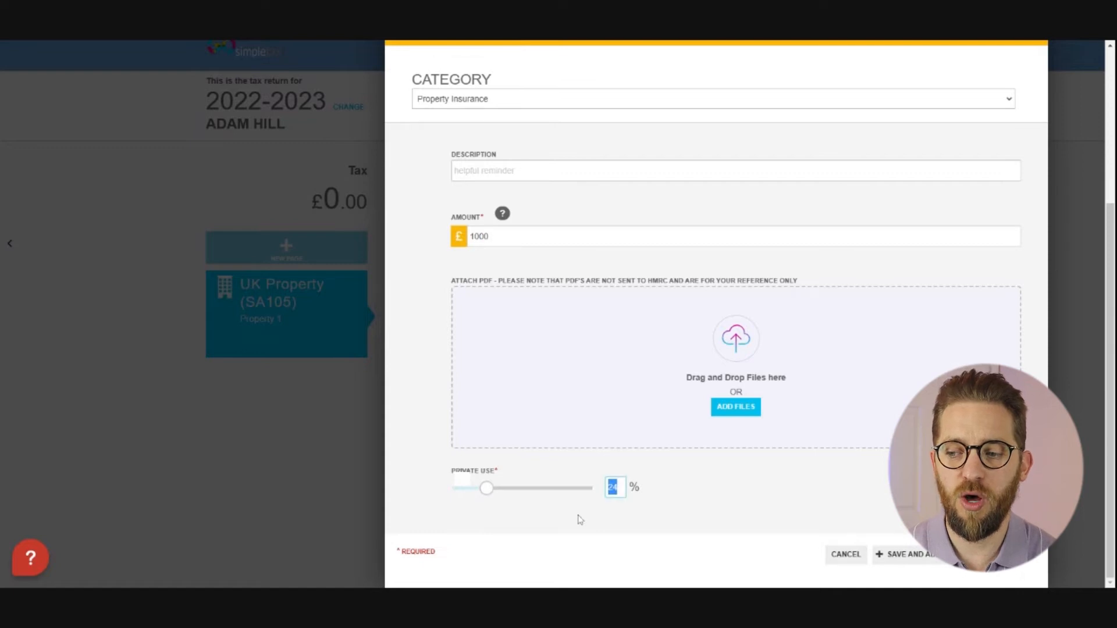
text(25)
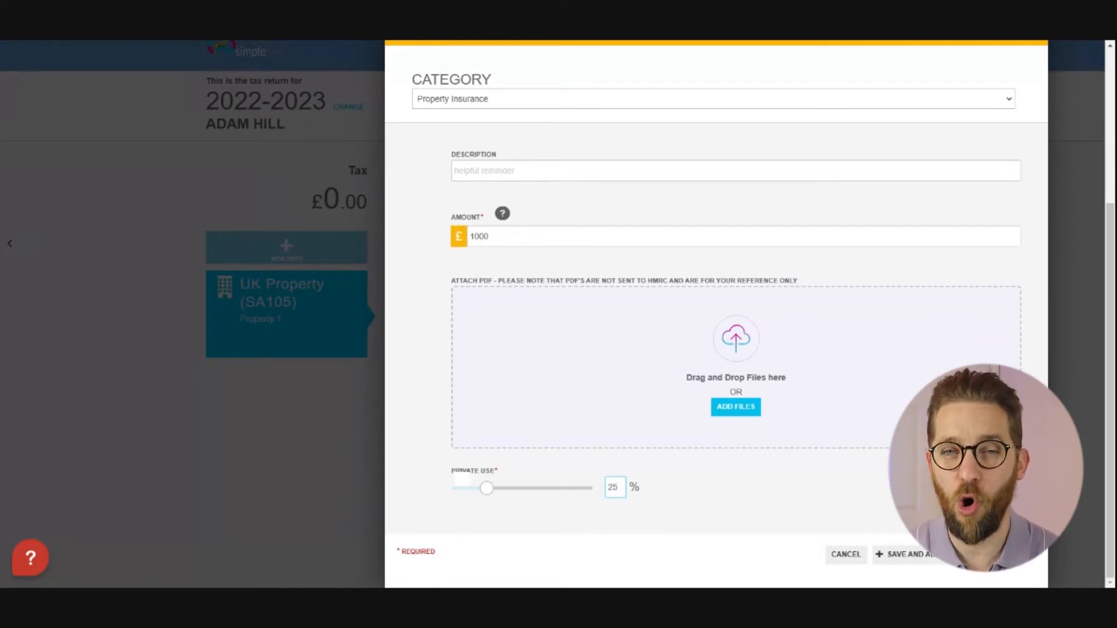
click(1016, 554)
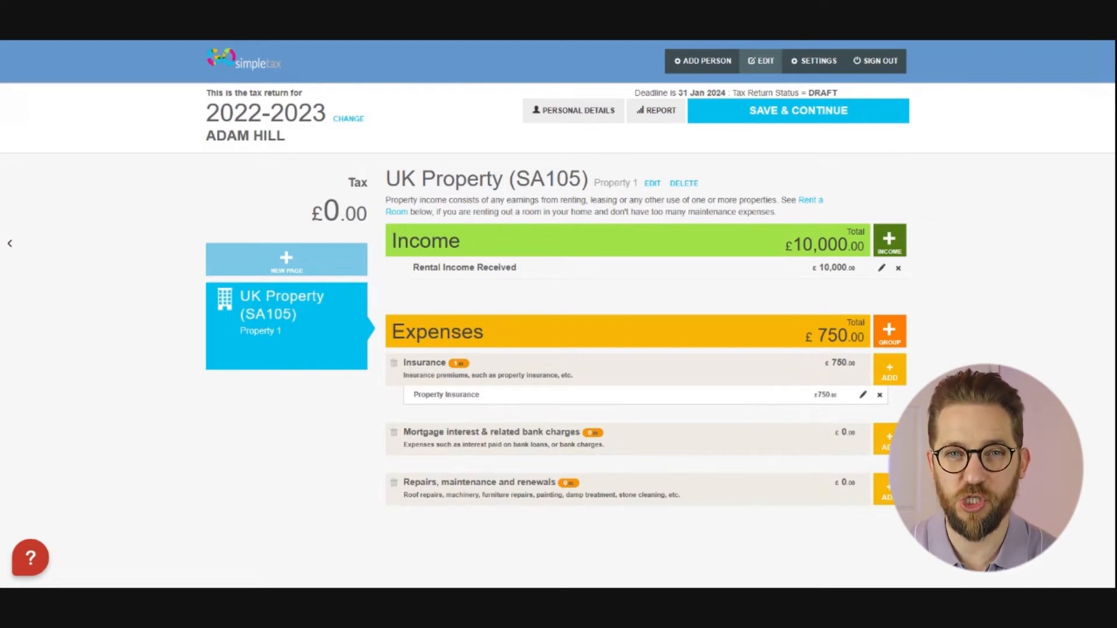
- Add a Mortgage/Loan Interest (Boxes 26 & 44) expense to Property 1 with £5,000 of residential property finance costs
click(888, 442)
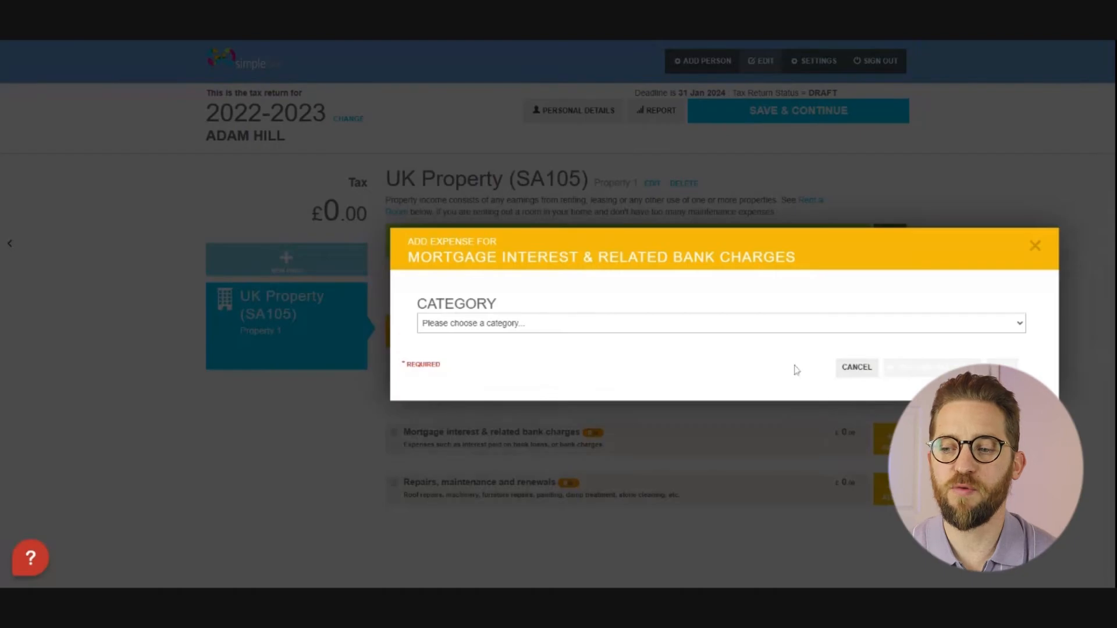
click(1016, 328)
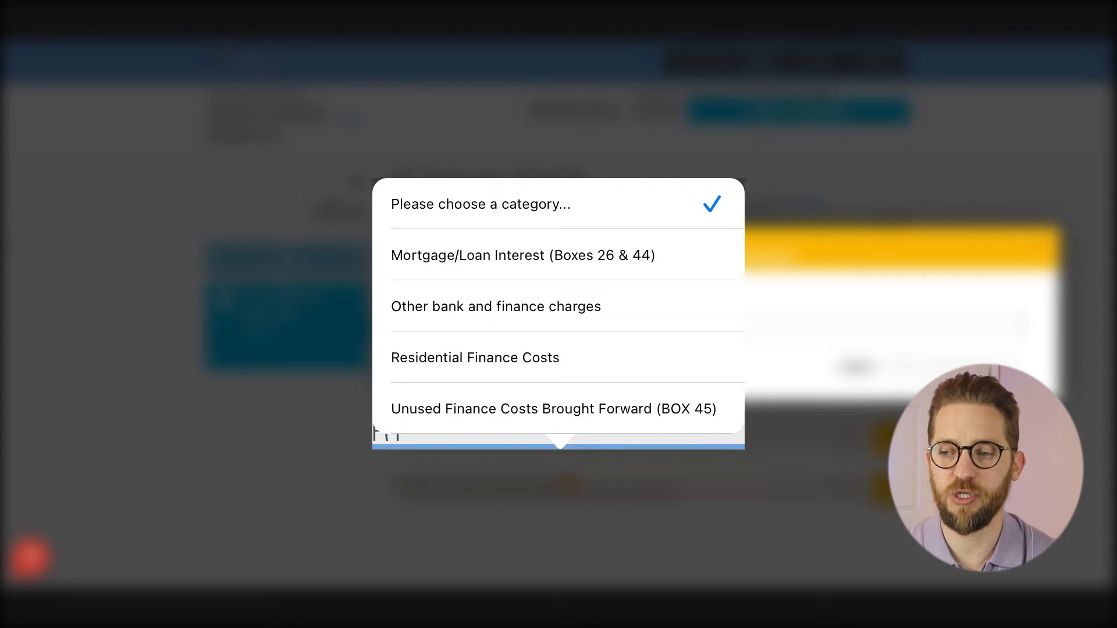
click(523, 255)
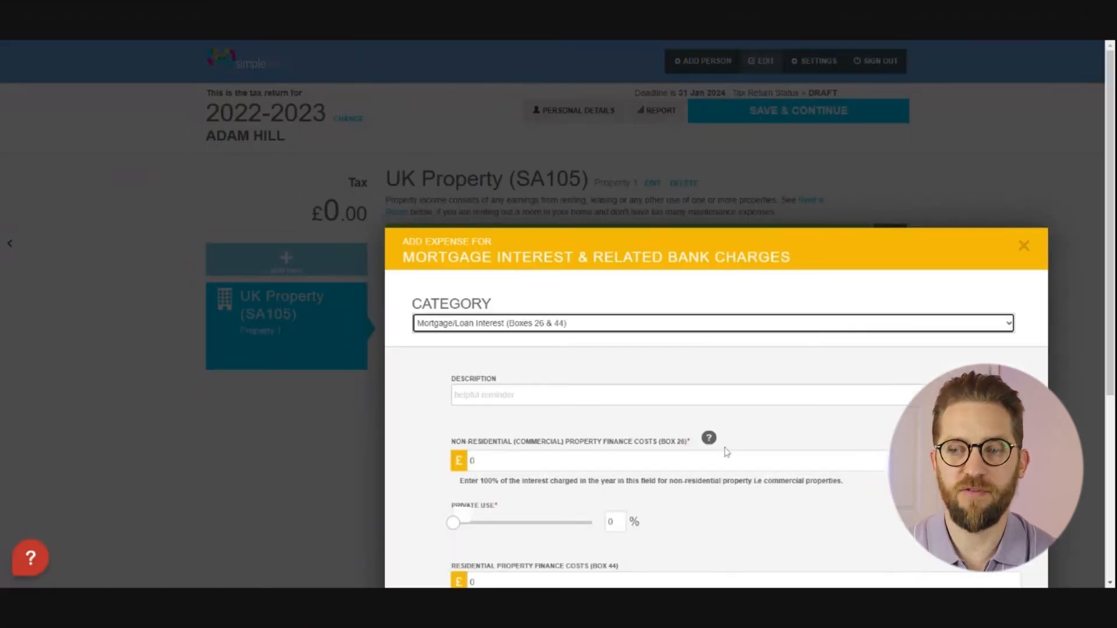
scroll(726, 453, down, 3)
key(Tab)
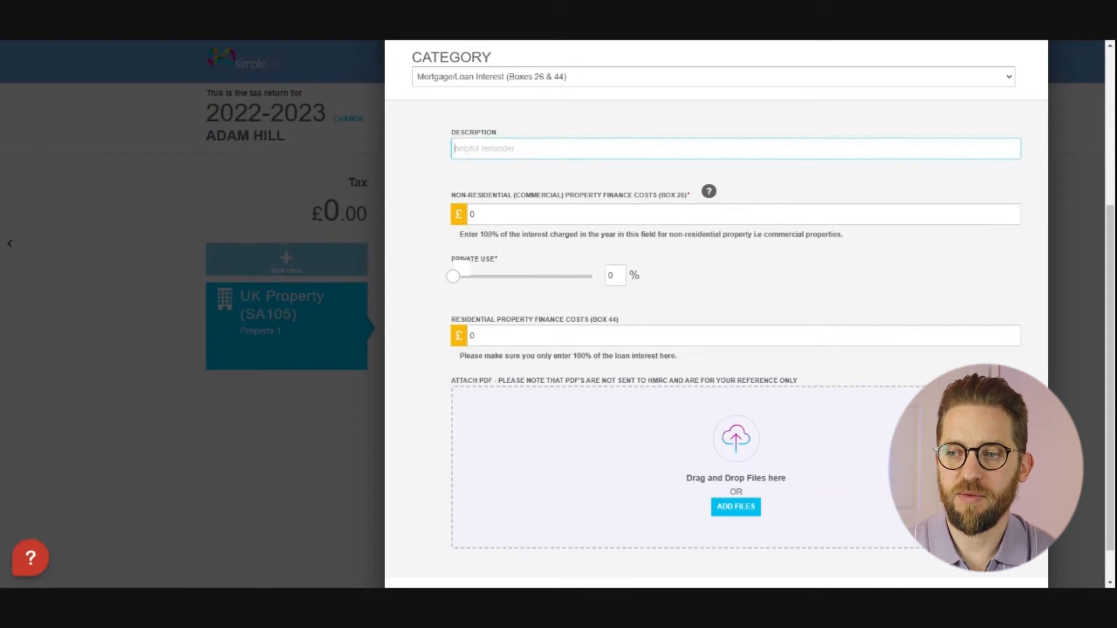
click(767, 184)
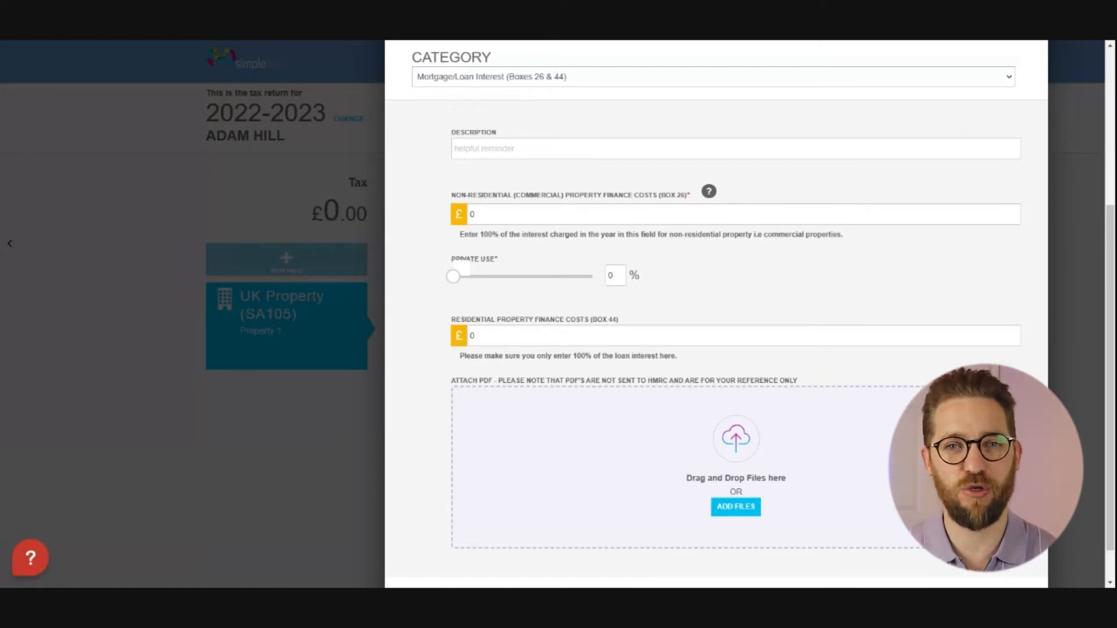
drag(489, 336, 406, 338)
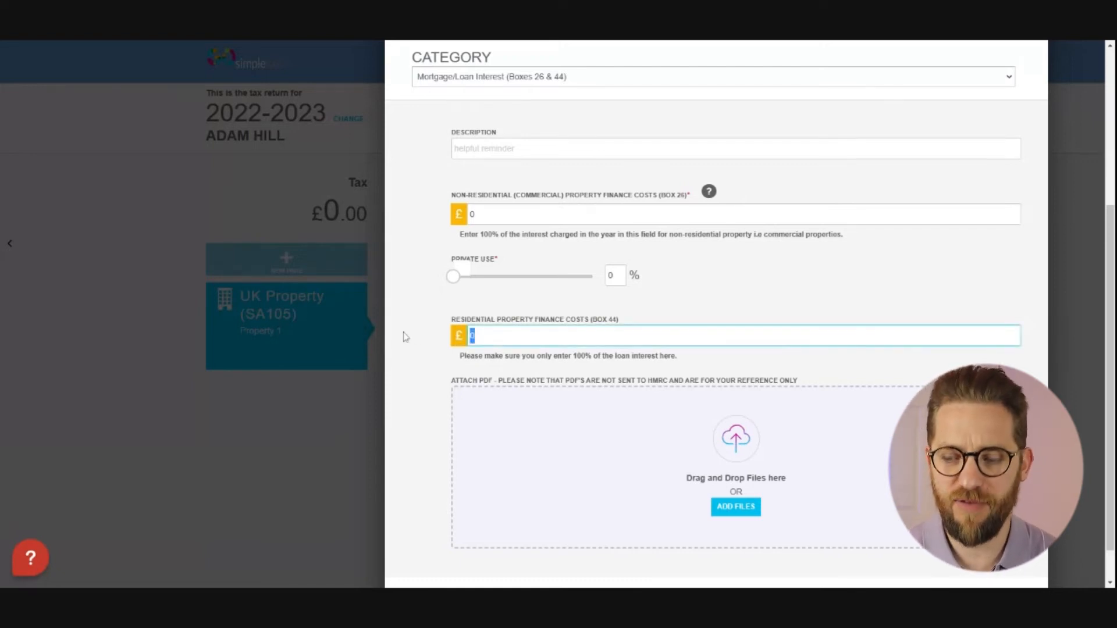
text(5000)
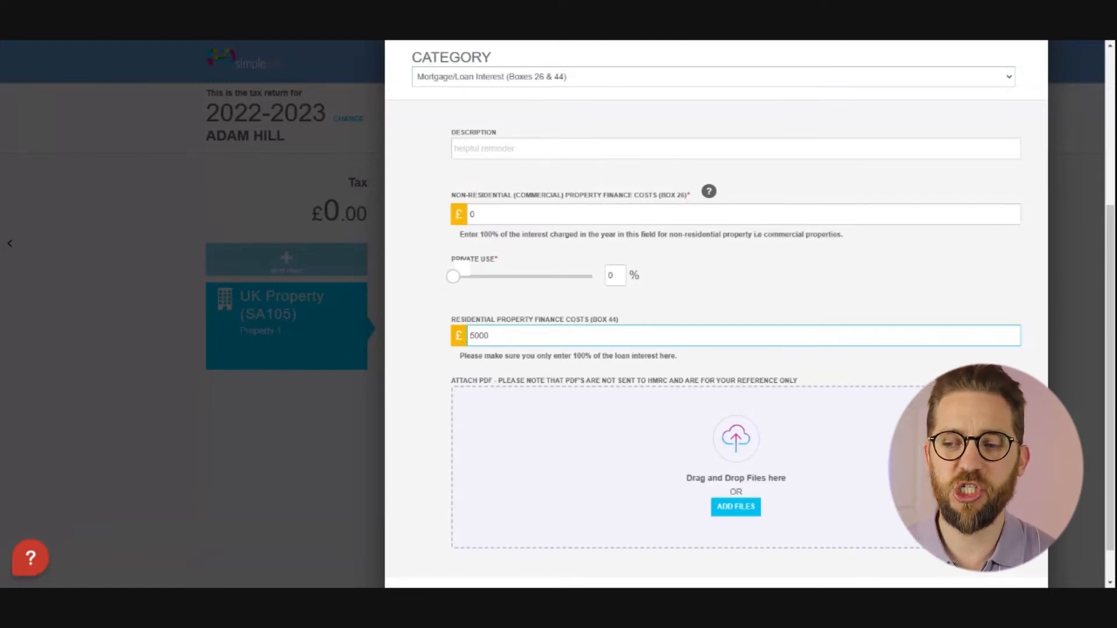
click(436, 417)
scroll(436, 416, down, 1)
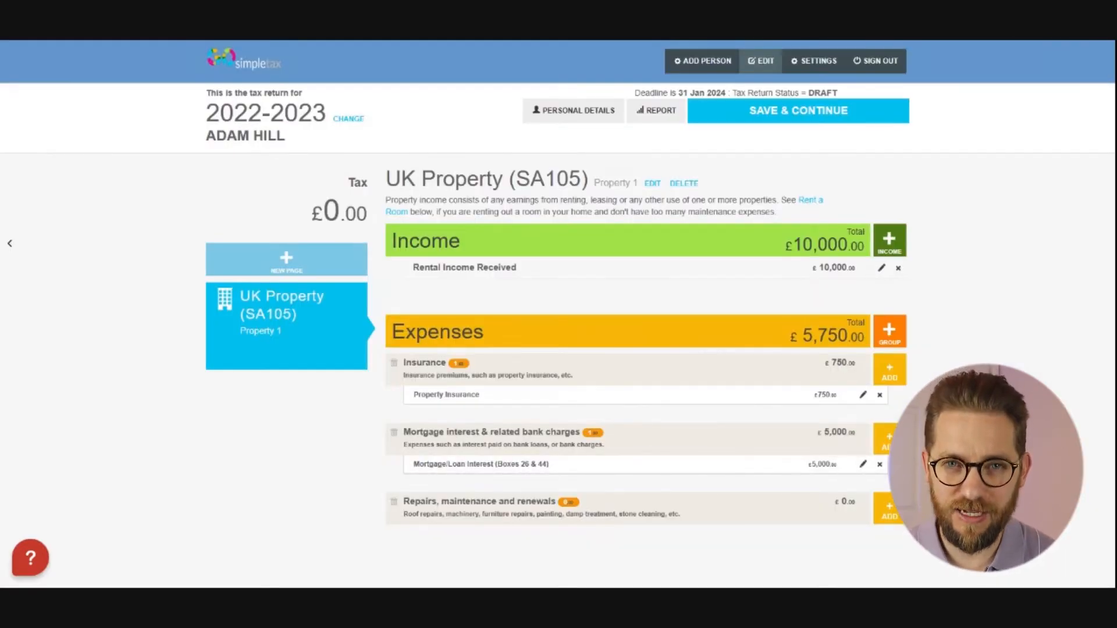
- Add an Other repair or maintenance expense of £2,000 to the Repairs group, and review Property 1's page details
click(890, 512)
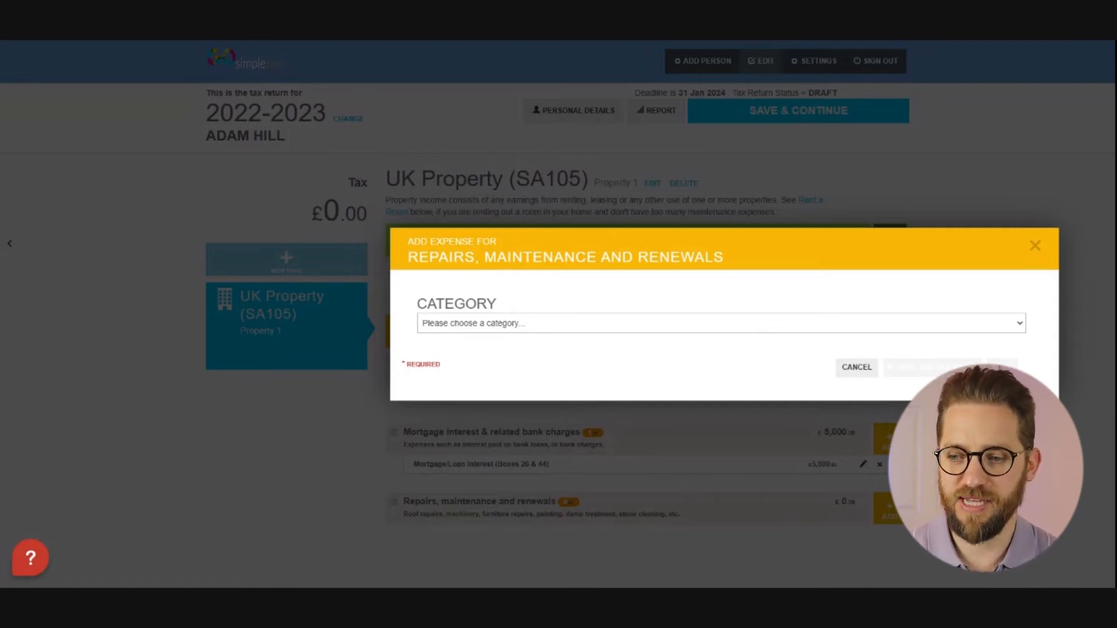
click(468, 373)
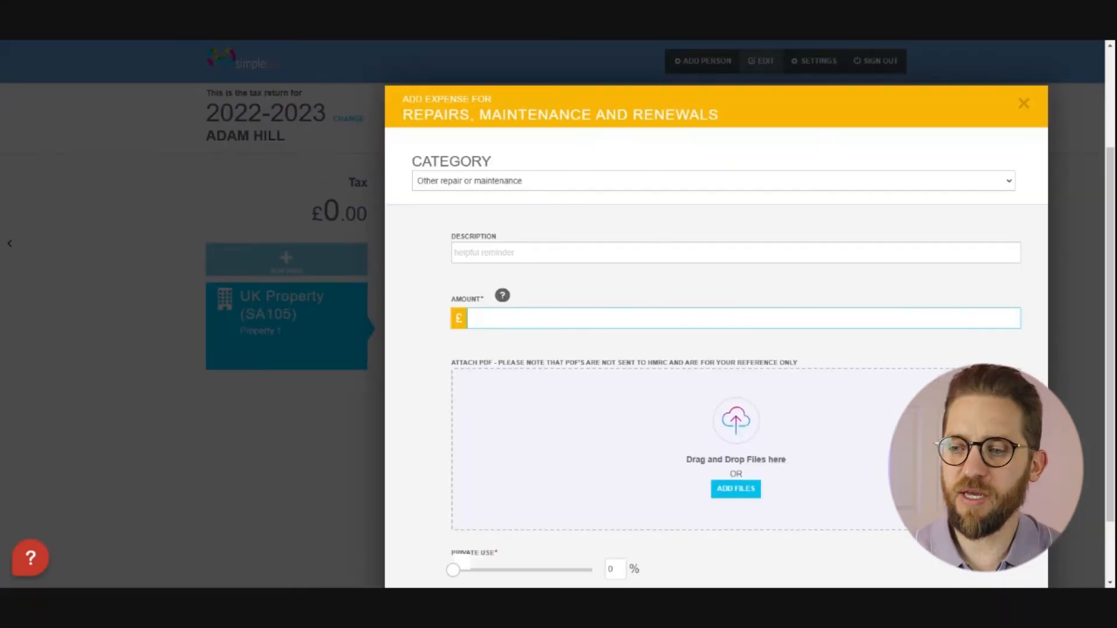
text(2000)
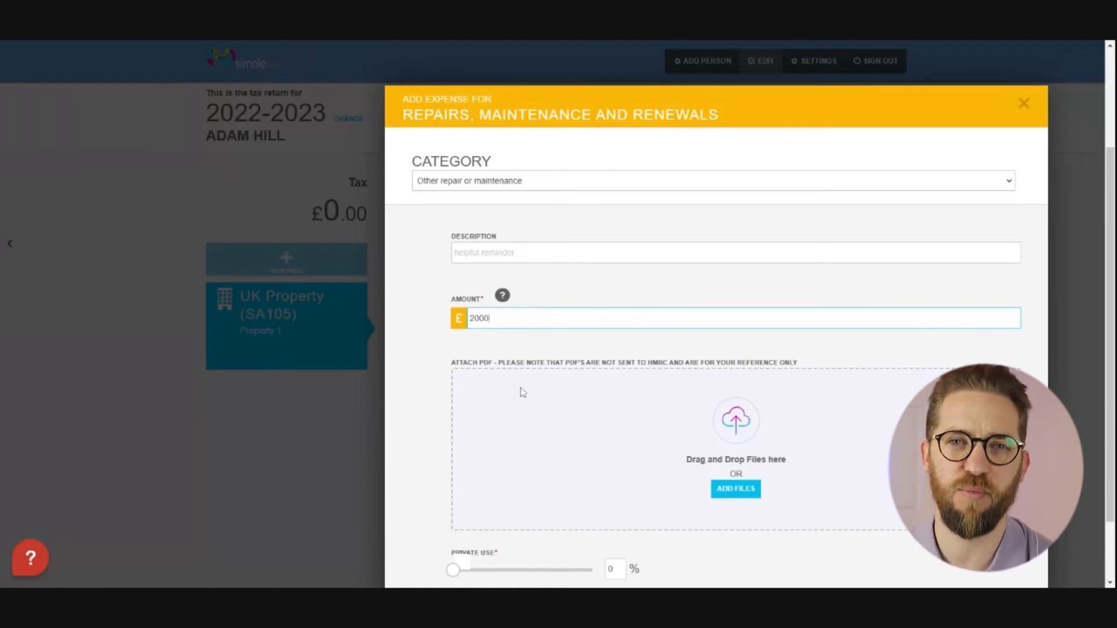
scroll(536, 399, down, 2)
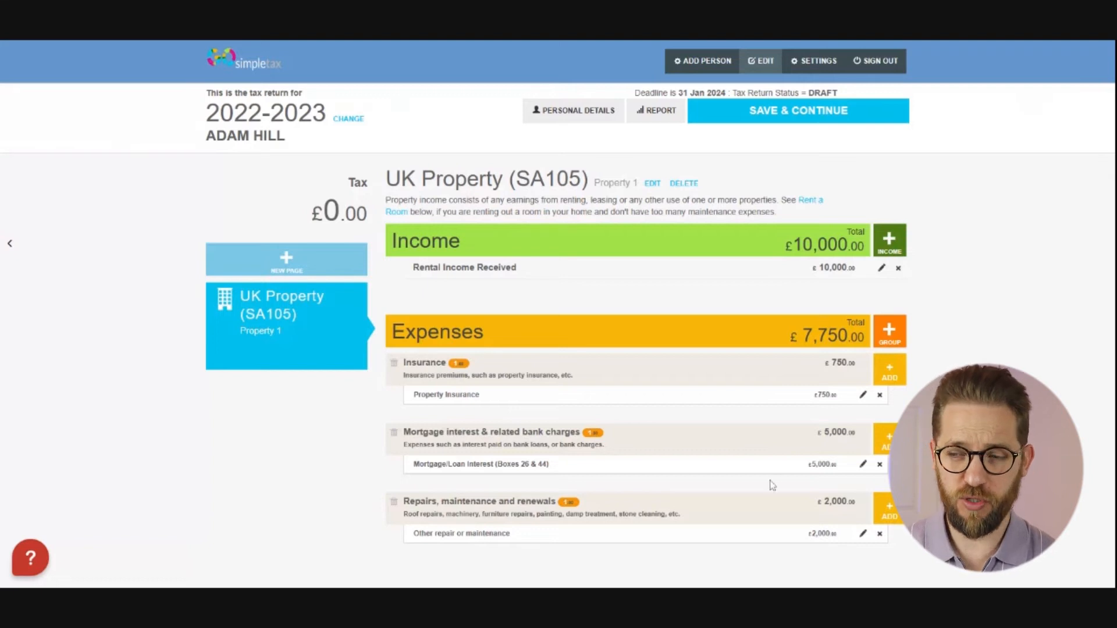
click(652, 185)
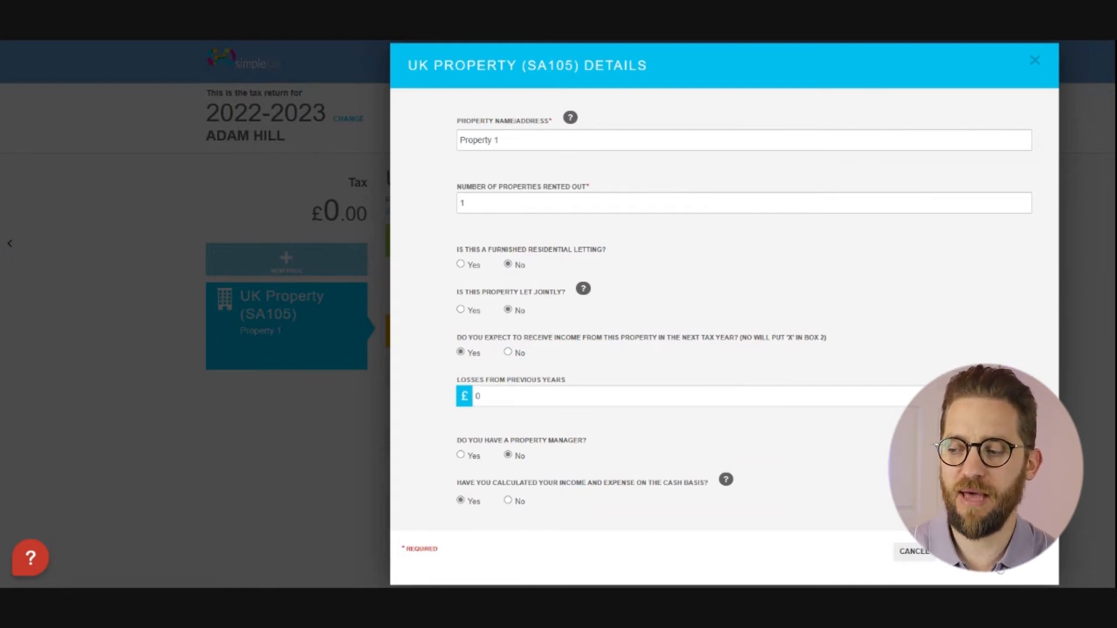
click(927, 552)
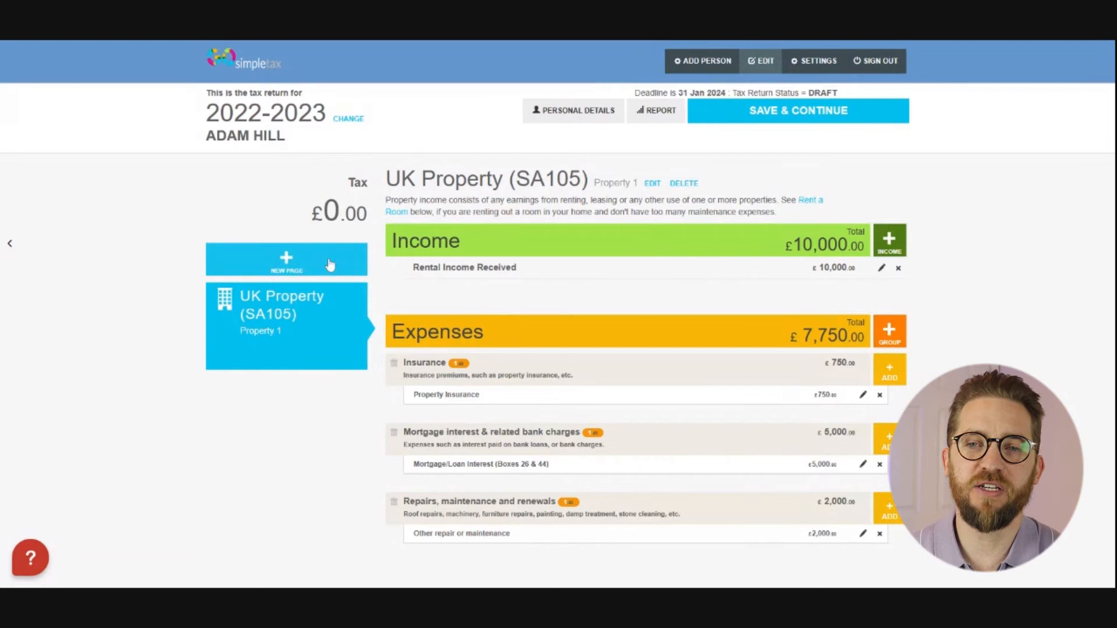
- Add a Rent a Room (SA105) page named Property 2, not let jointly and claiming the annual rent a room allowance
click(302, 260)
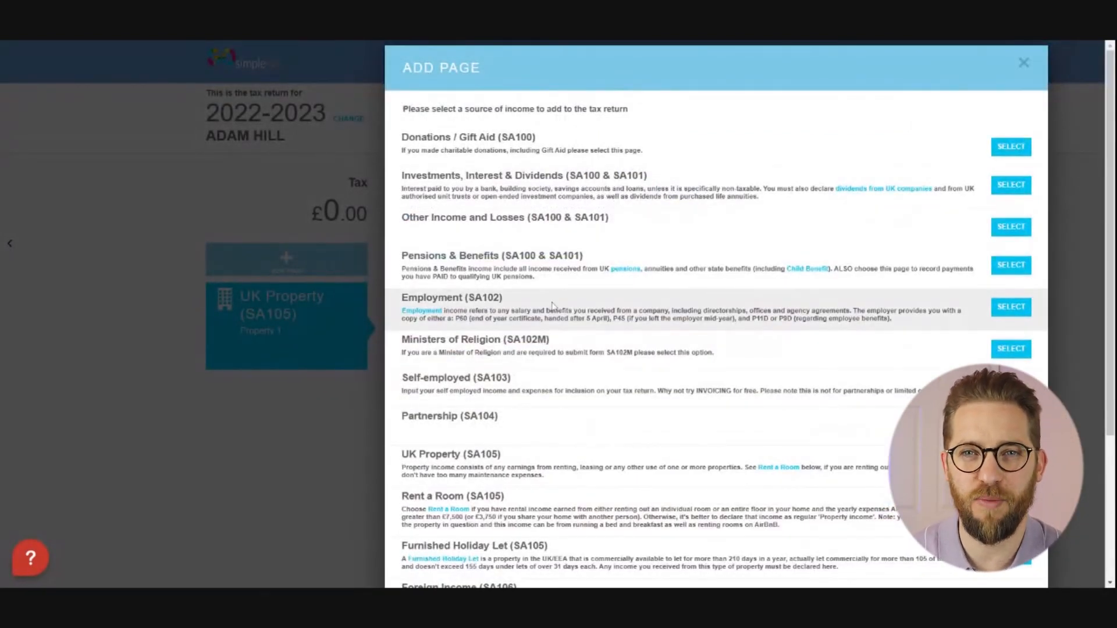
scroll(553, 305, down, 3)
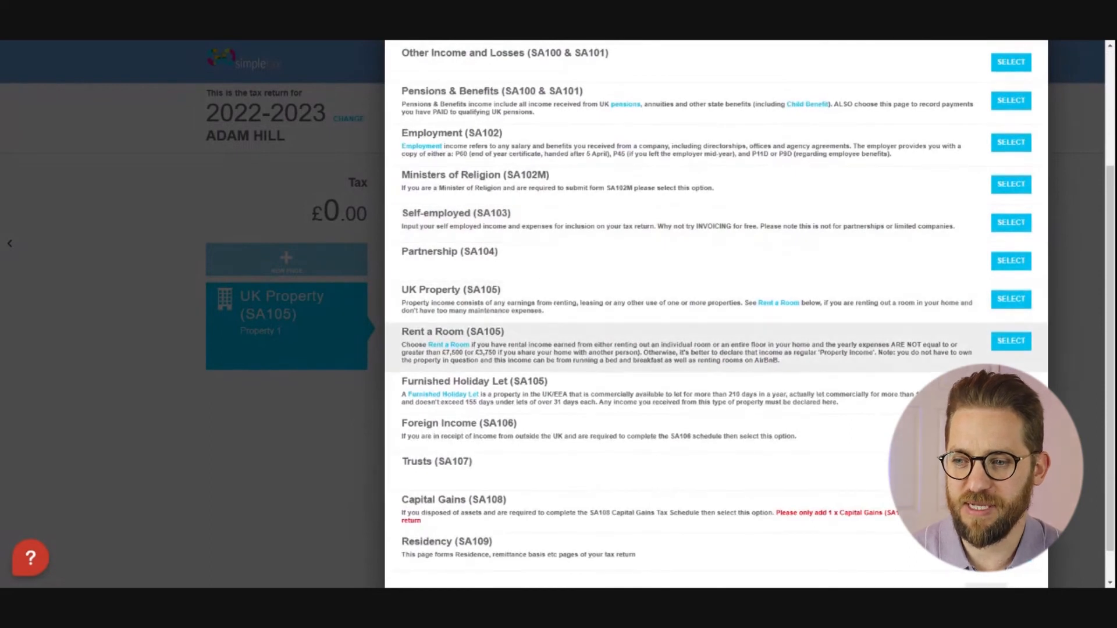
click(1011, 341)
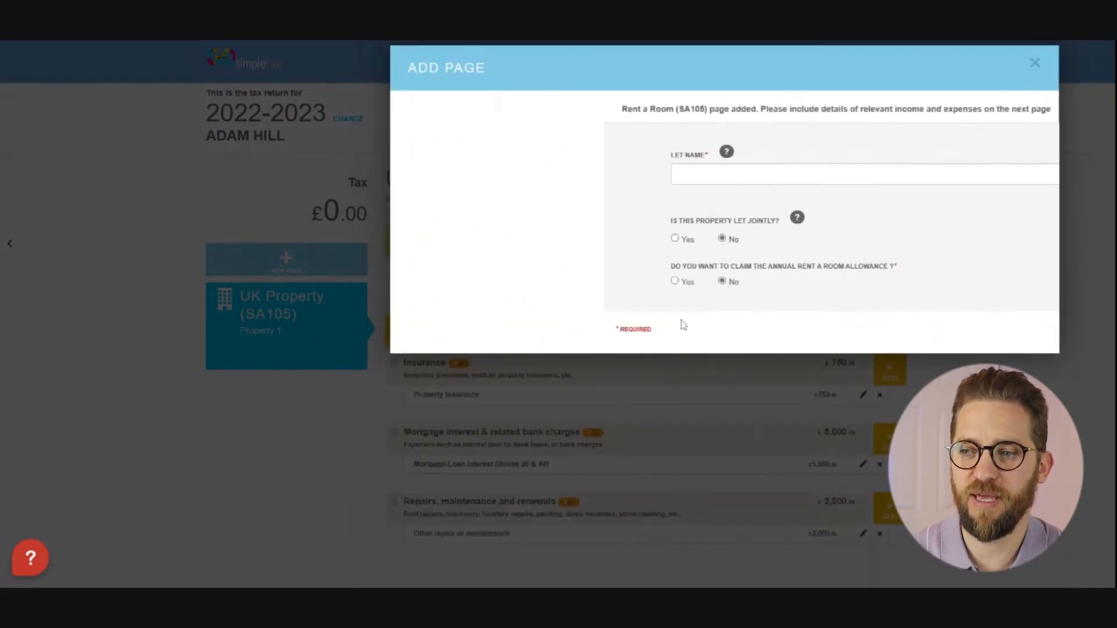
click(540, 174)
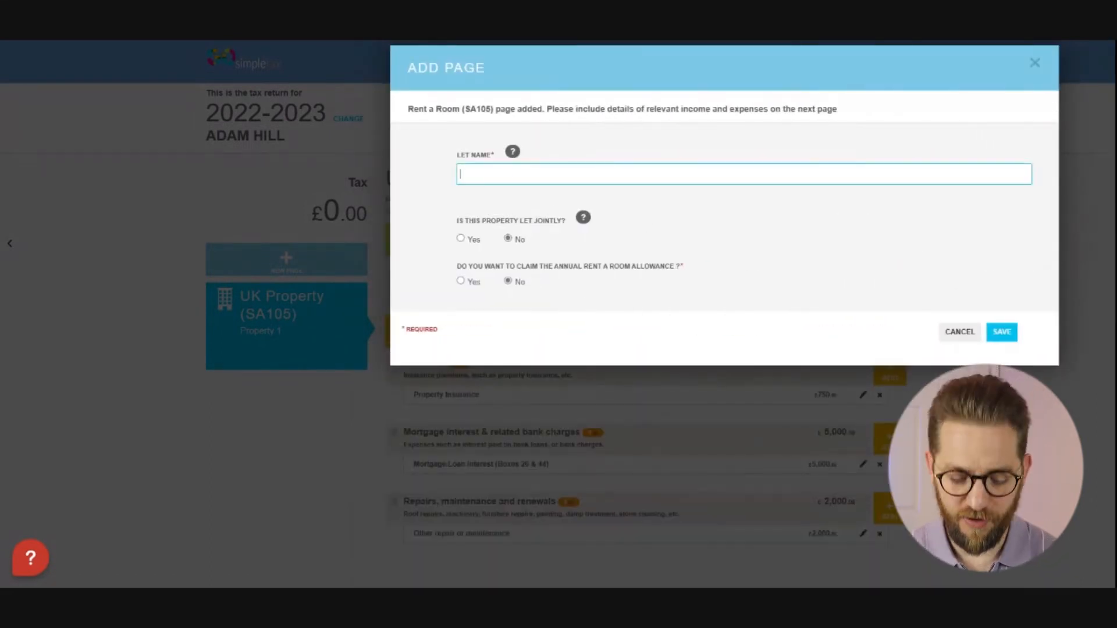
text(Property 2)
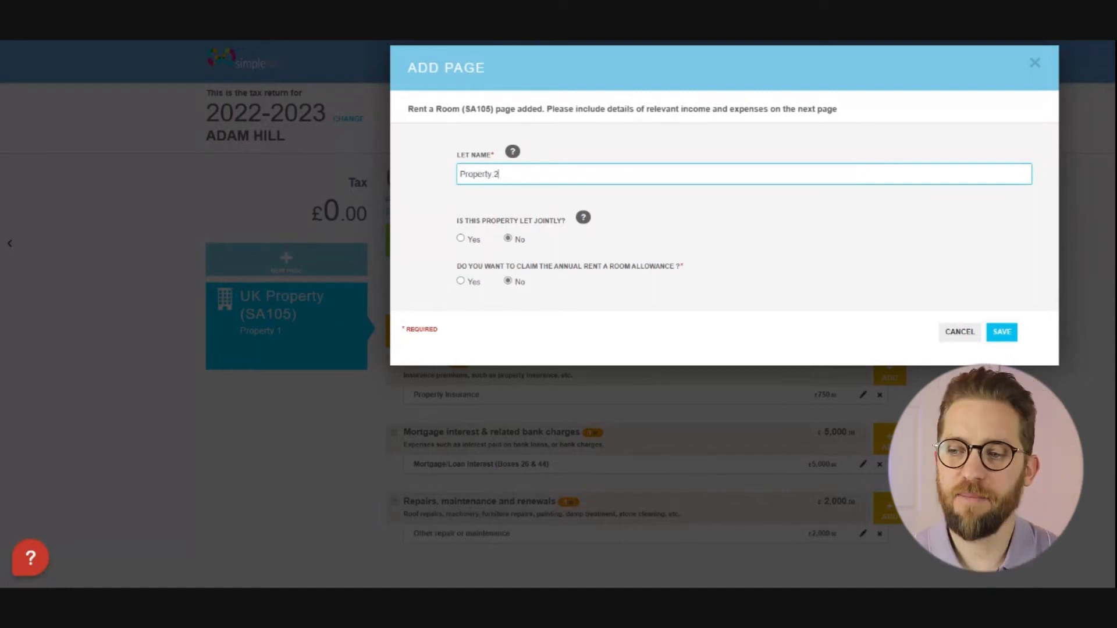
click(509, 237)
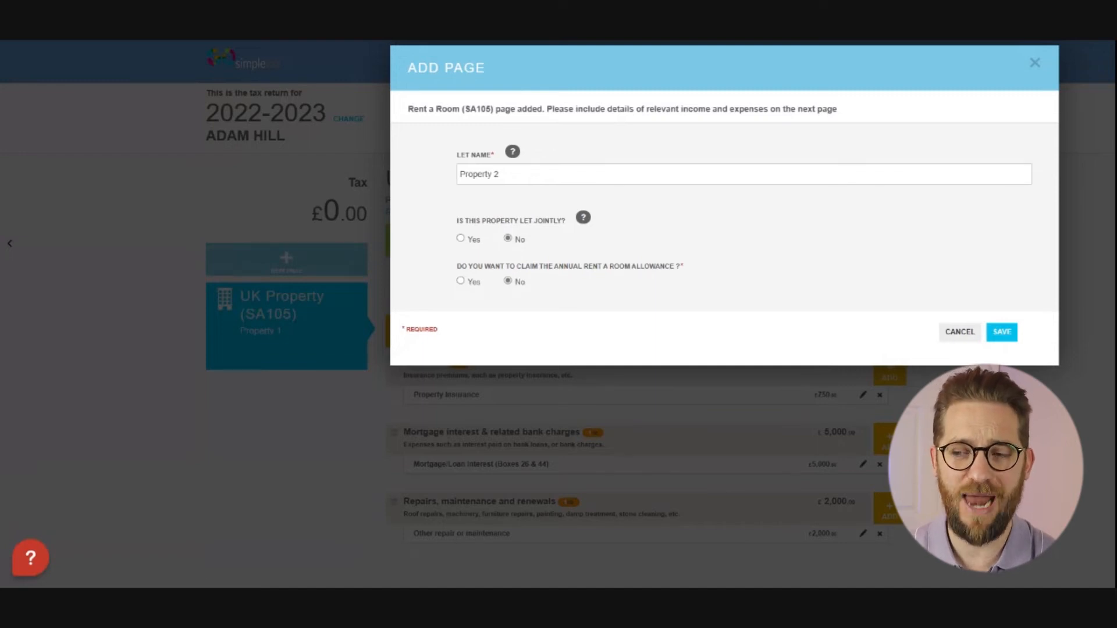
click(461, 281)
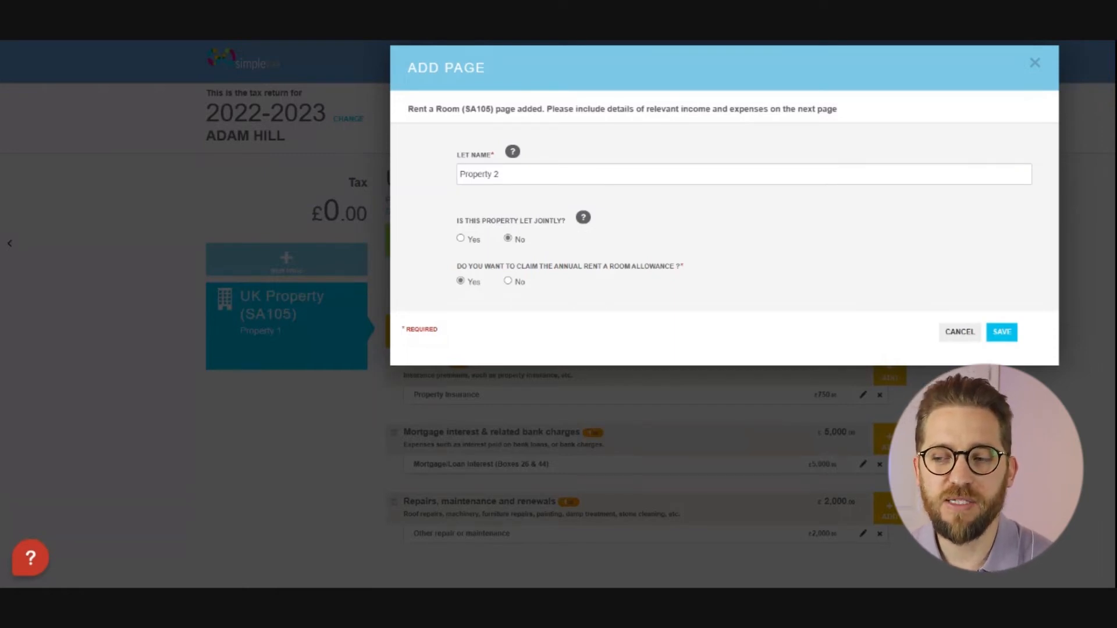
click(1002, 333)
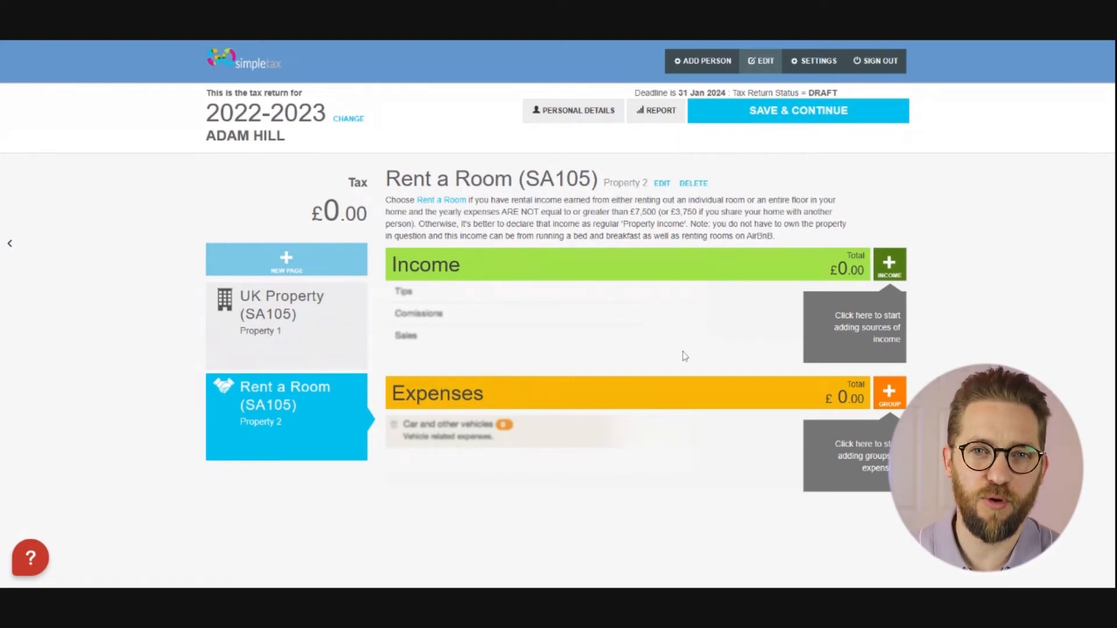
- Add a Rent income entry of £12,000 to the Property 2 page
click(888, 267)
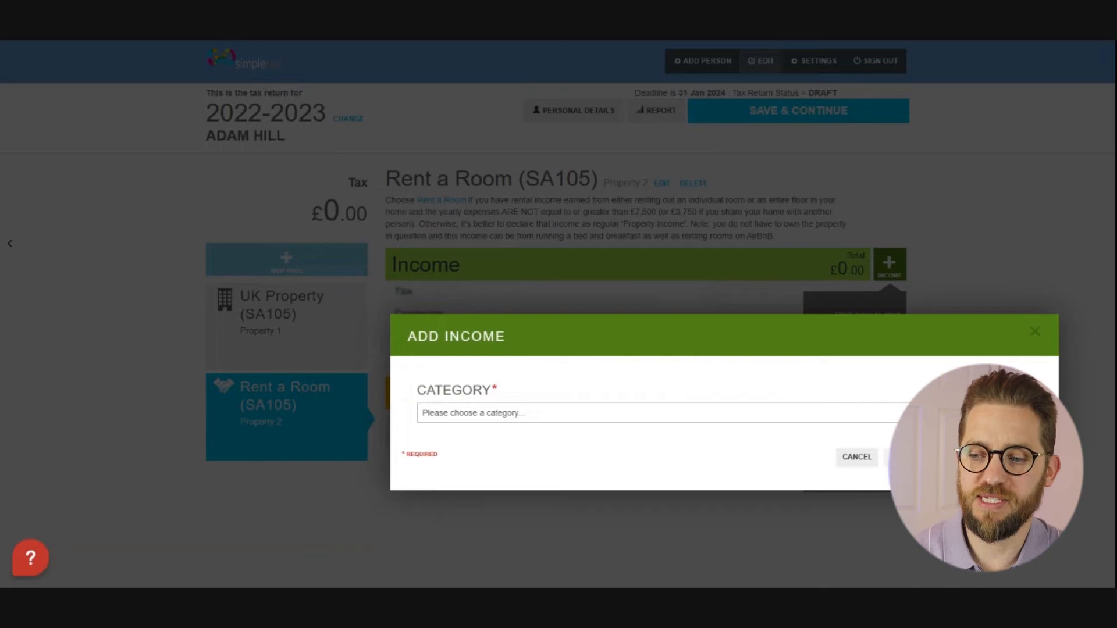
click(829, 436)
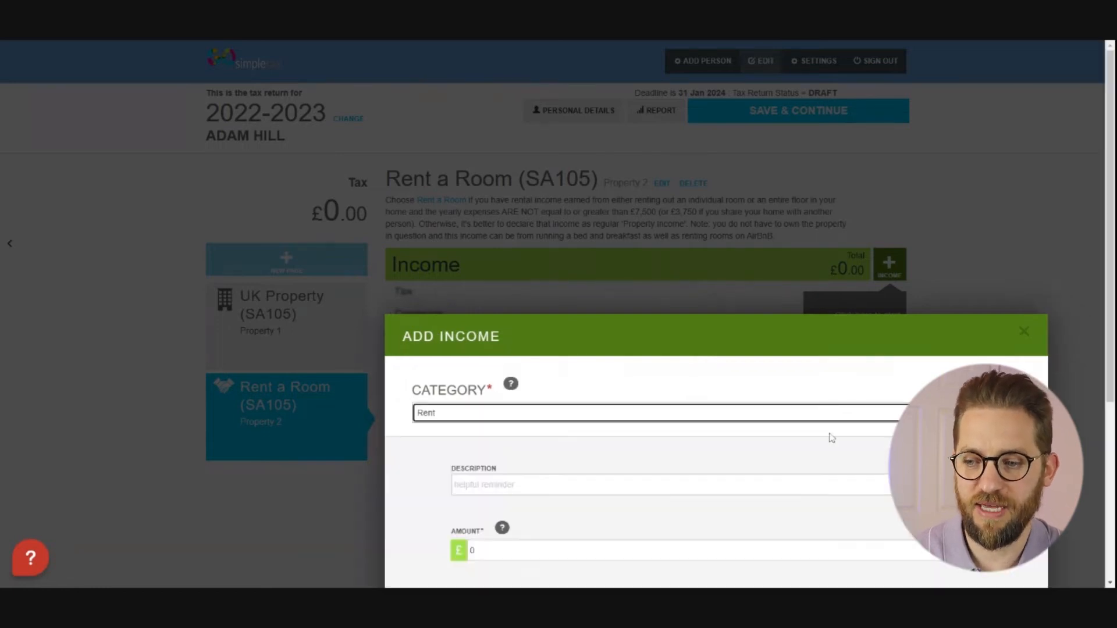
scroll(717, 416, down, 4)
drag(484, 305, 405, 306)
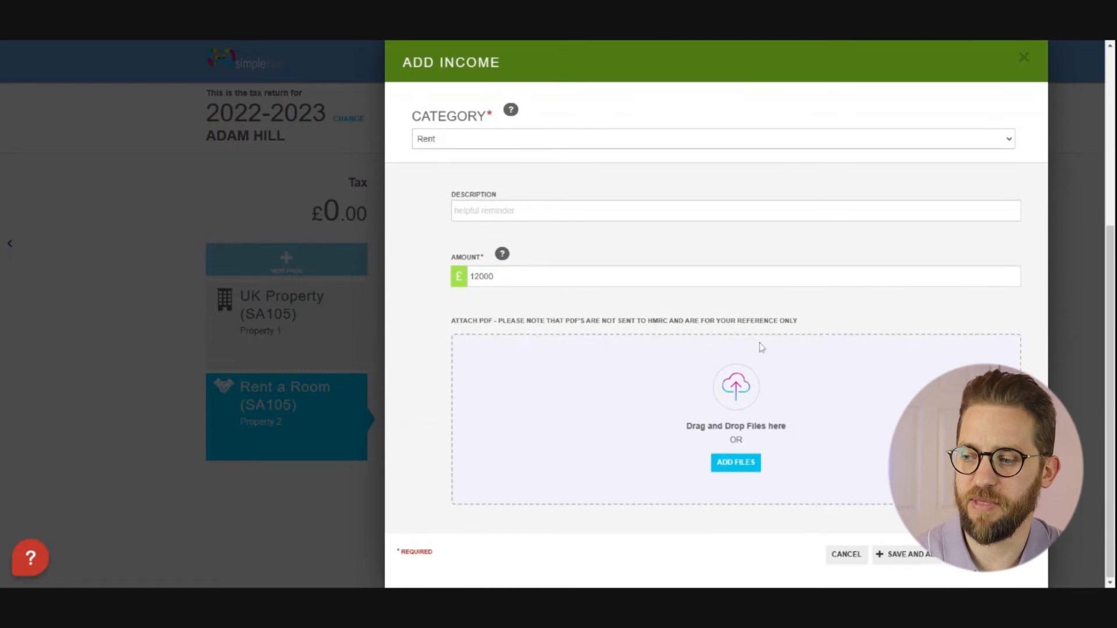
click(1000, 554)
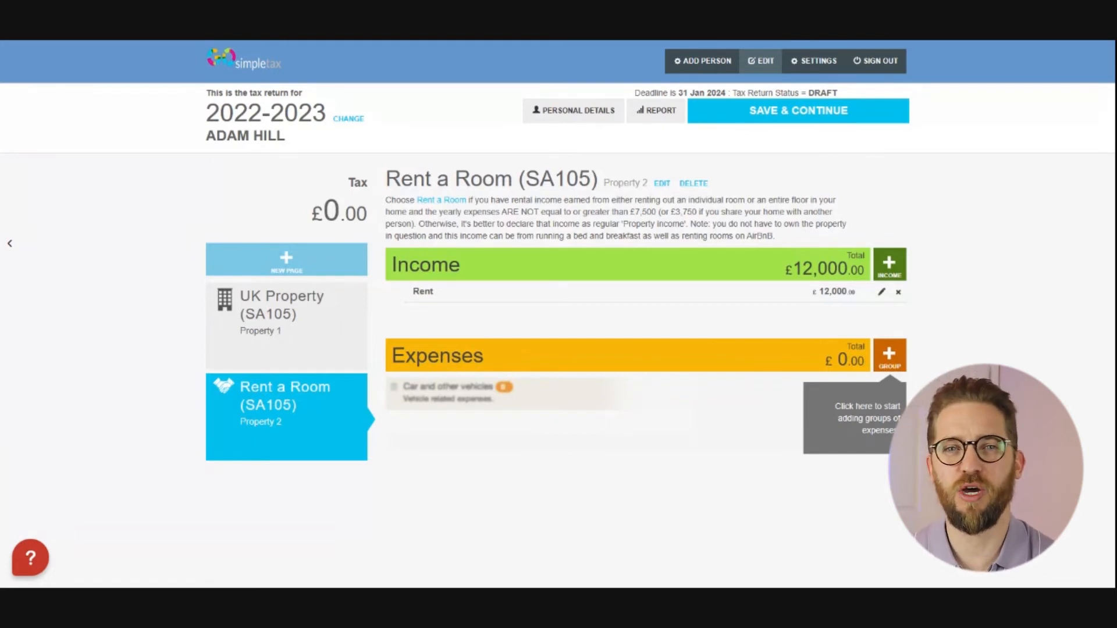
- Add the Services expense group to the Property 2 Rent a Room page
click(889, 355)
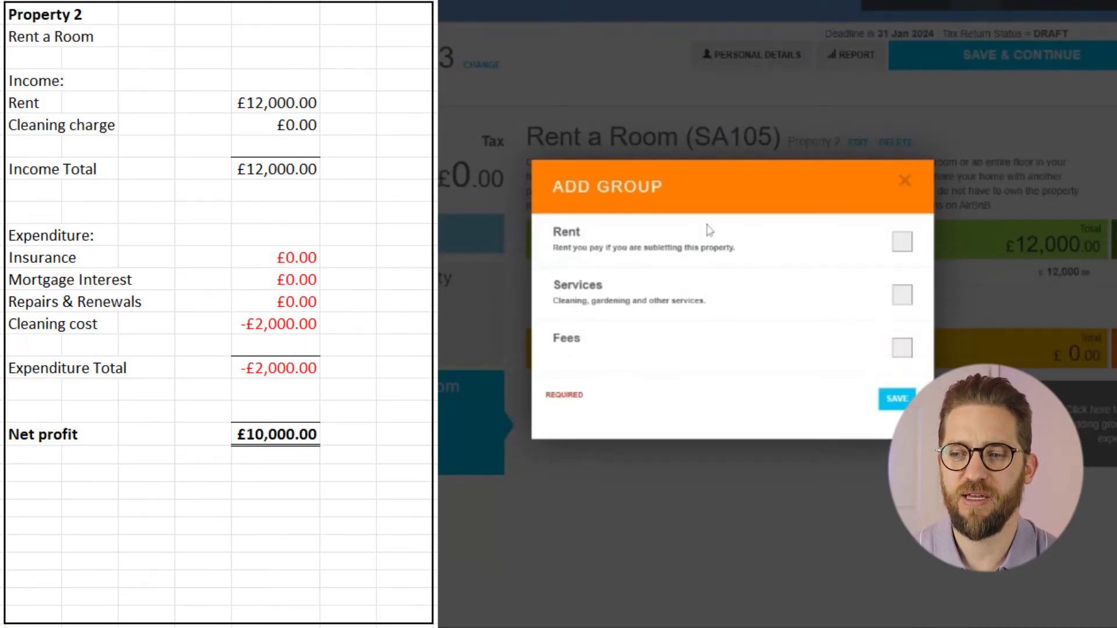
click(902, 295)
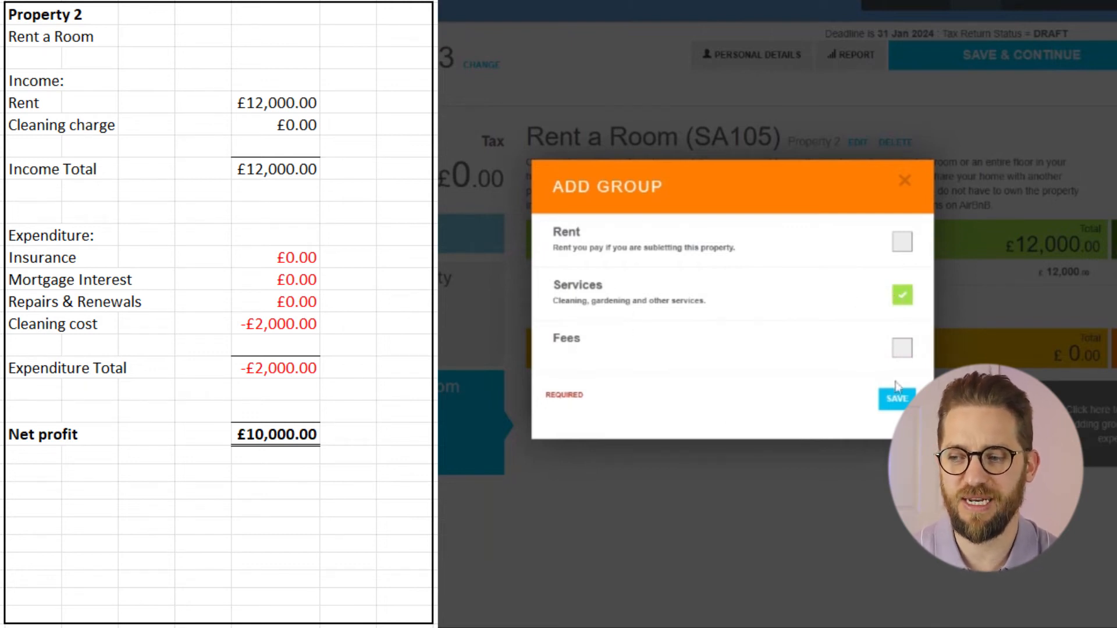
click(897, 399)
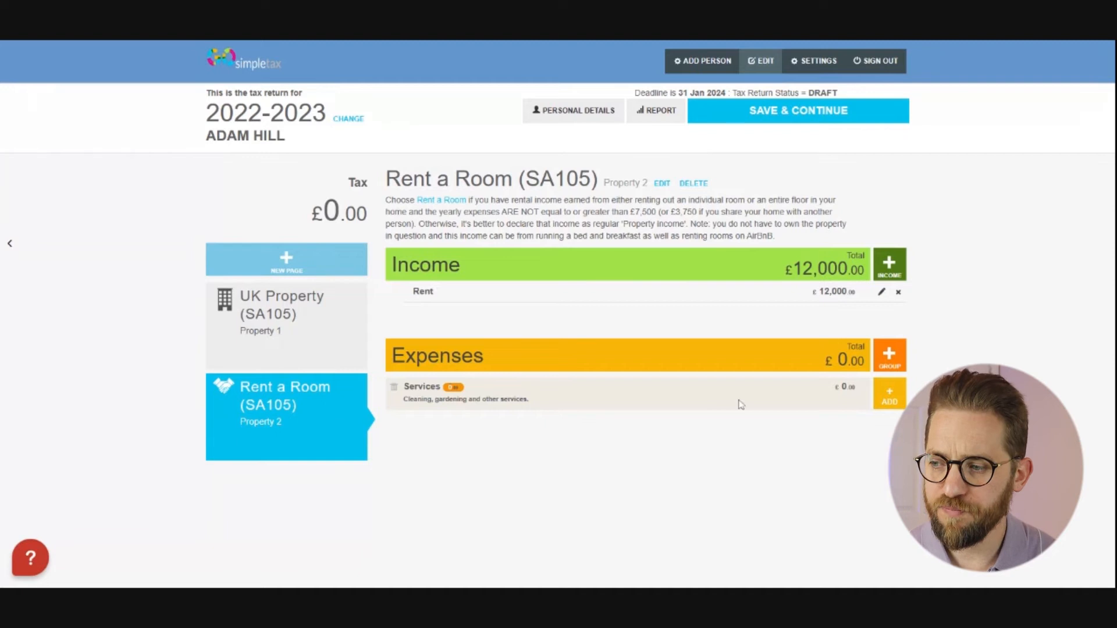
- Add a Cleaning expense of £2,000 to Property 2's Services group
click(881, 399)
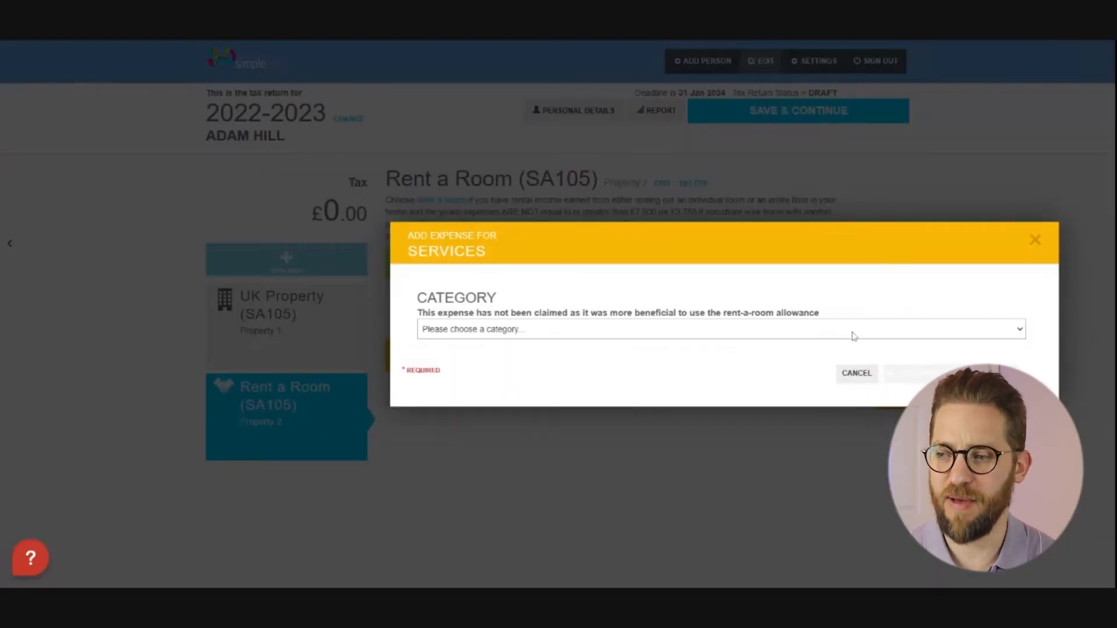
click(790, 370)
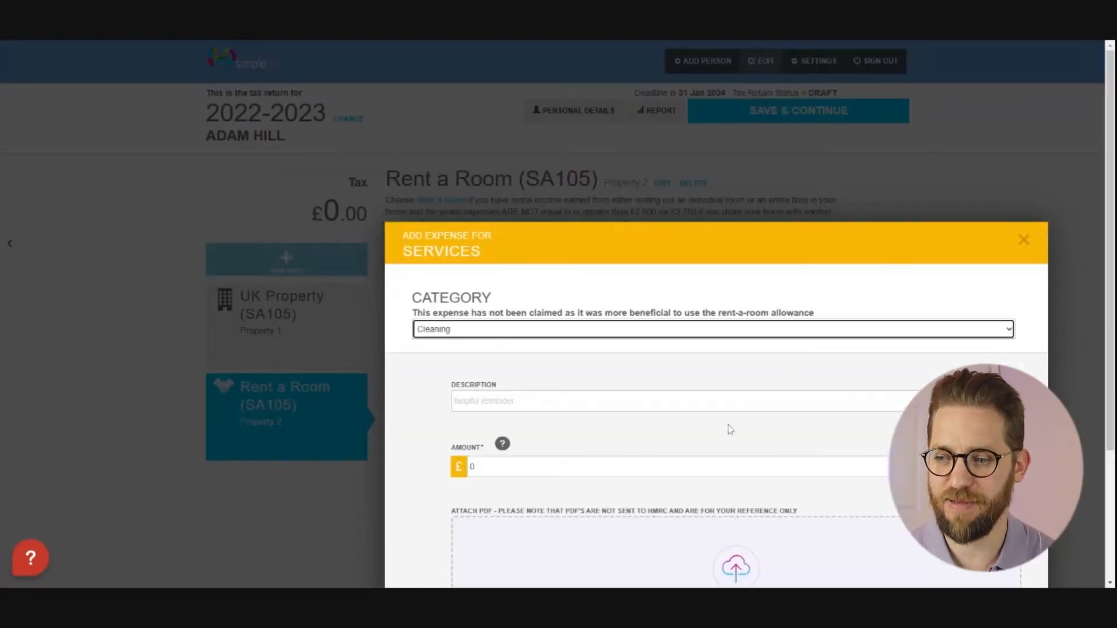
scroll(605, 434, down, 3)
drag(493, 303, 390, 291)
text(2000)
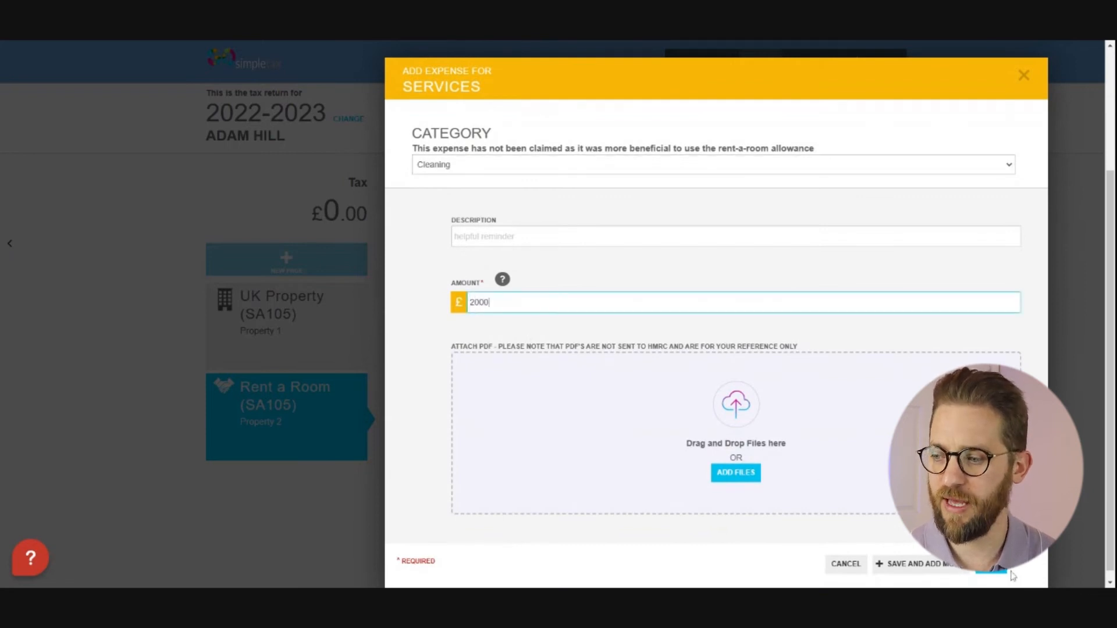
click(998, 570)
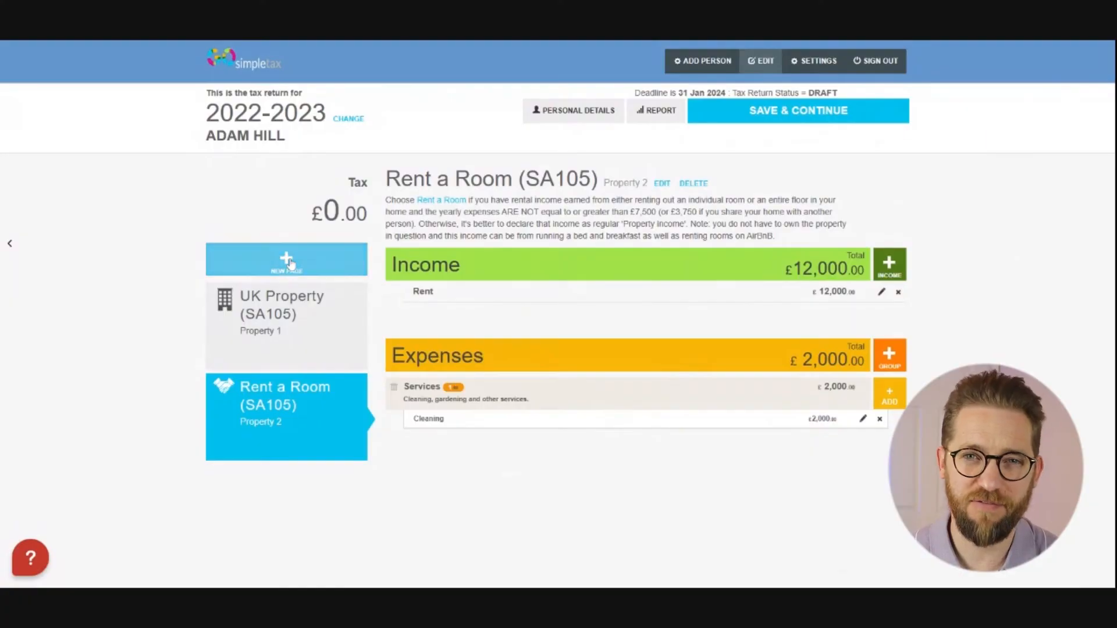
- Start a new Furnished Holiday Let (SA105) page and name the let Property 3
click(286, 259)
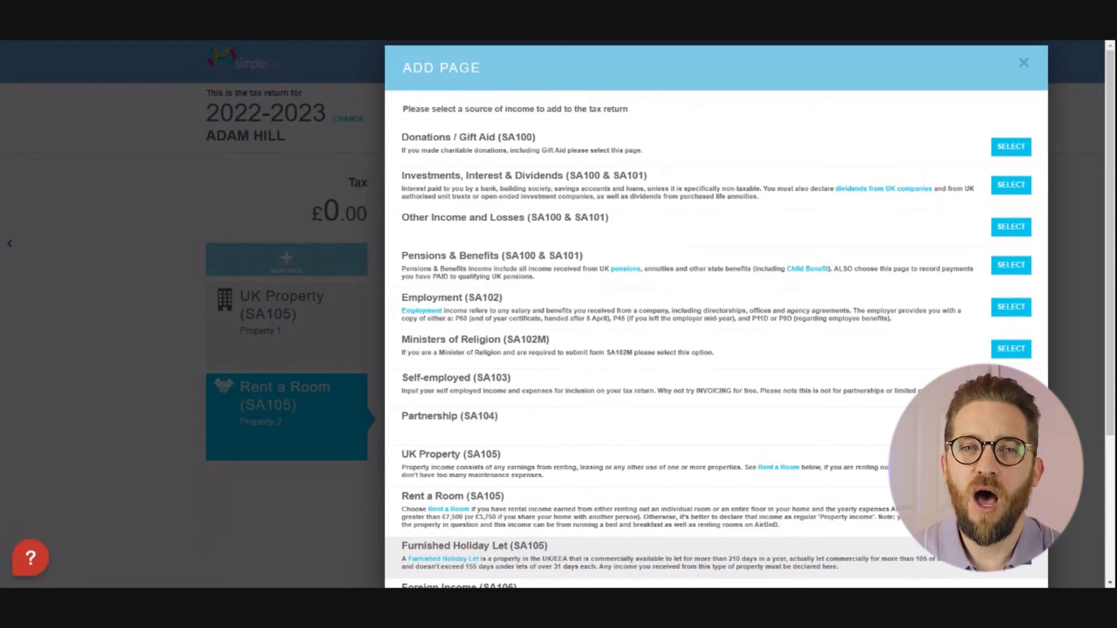
click(1011, 555)
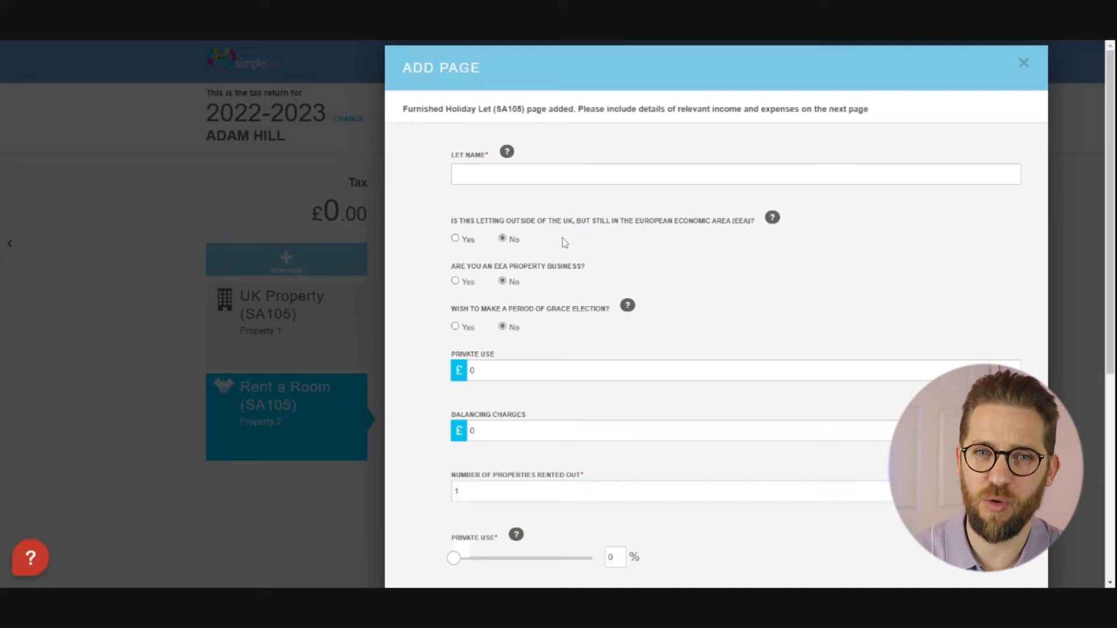
click(558, 174)
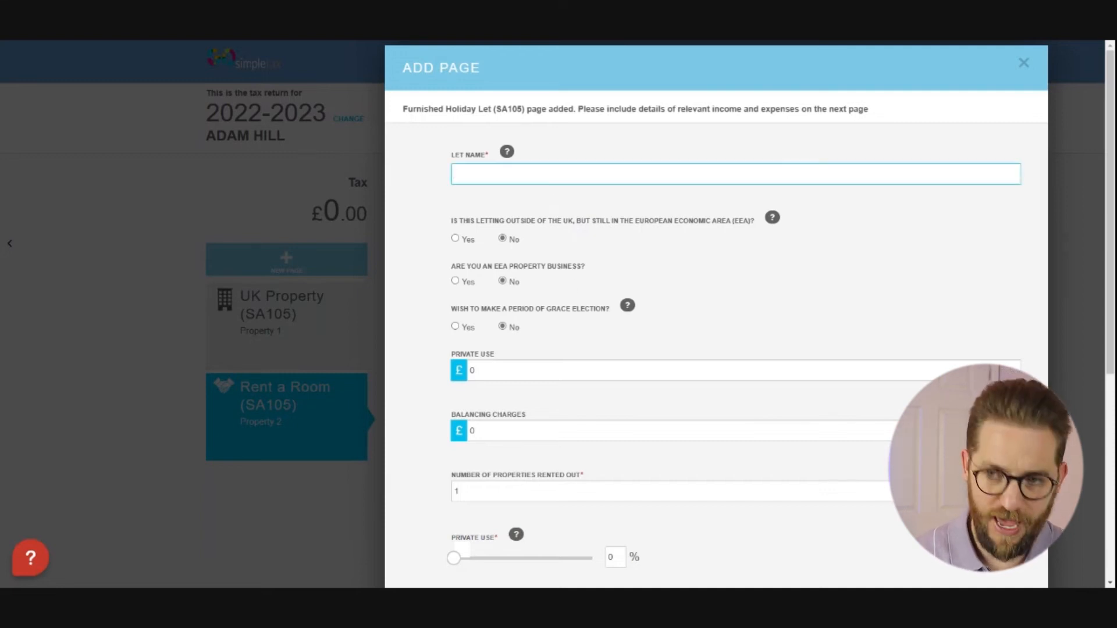
text(Property 3)
click(554, 236)
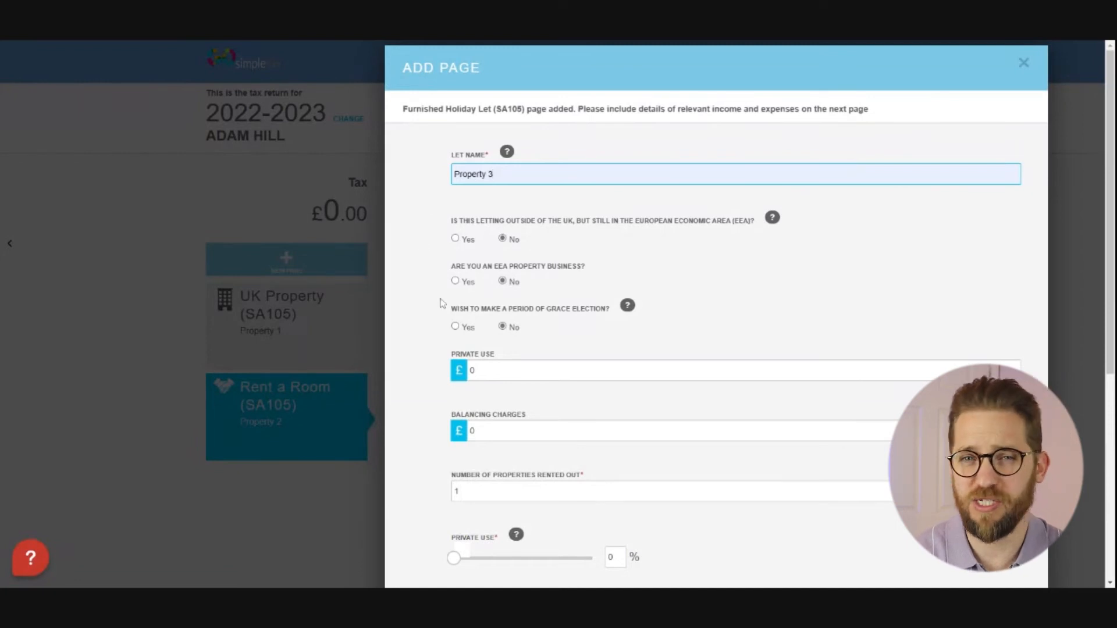
- Review the EEA letting and period of grace guidance, choose to summarise Property 3's expenses in box 9, and save the page
scroll(462, 308, down, 2)
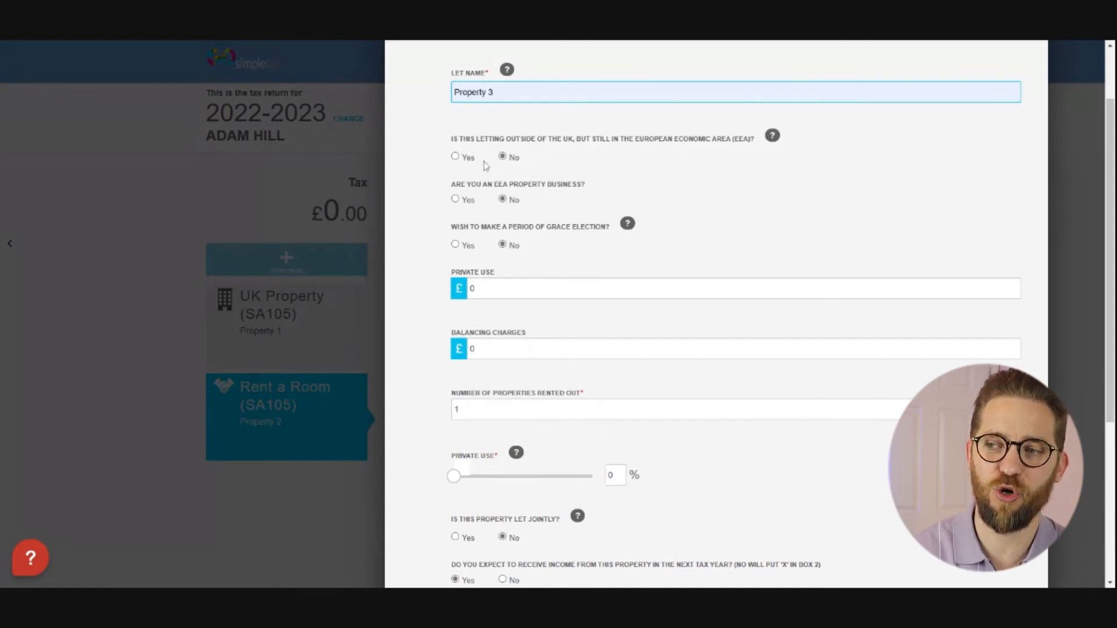
click(772, 138)
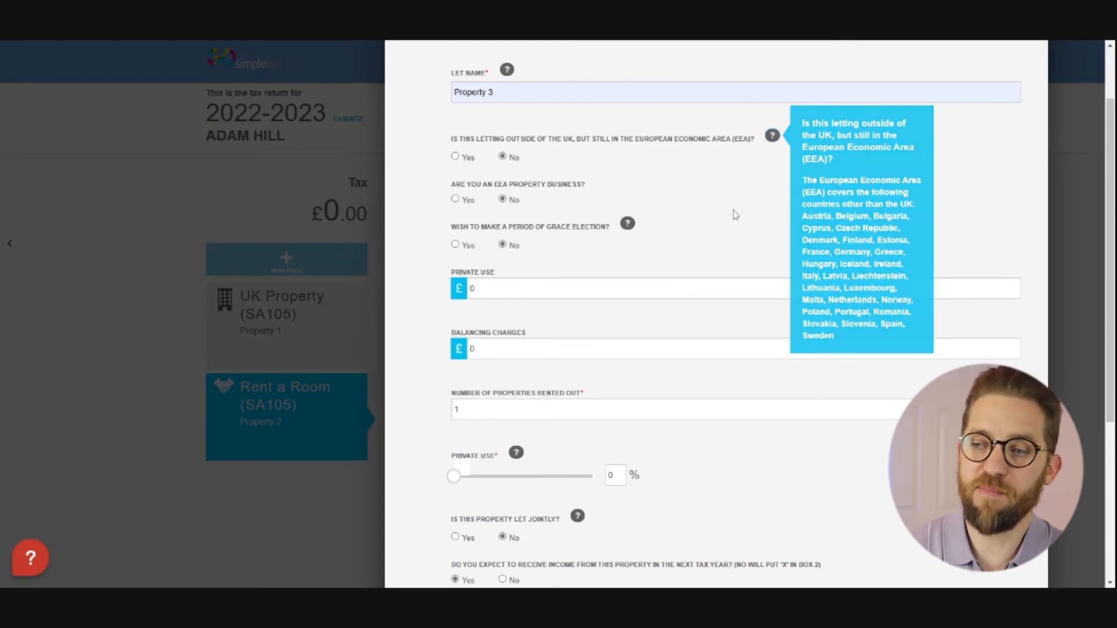
scroll(538, 174, down, 1)
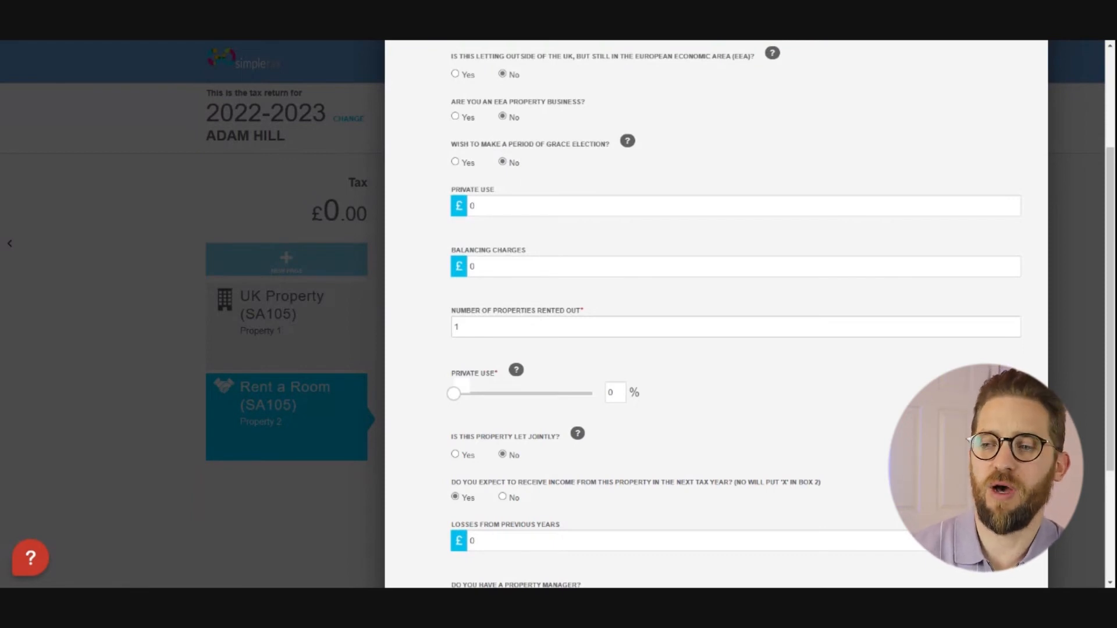
click(516, 207)
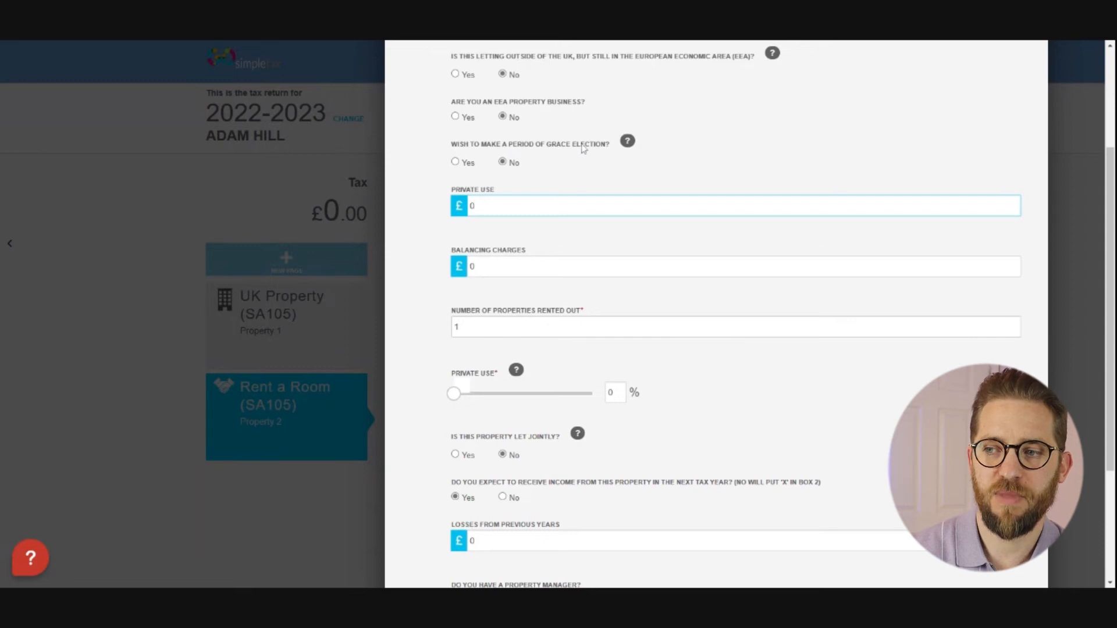
click(629, 142)
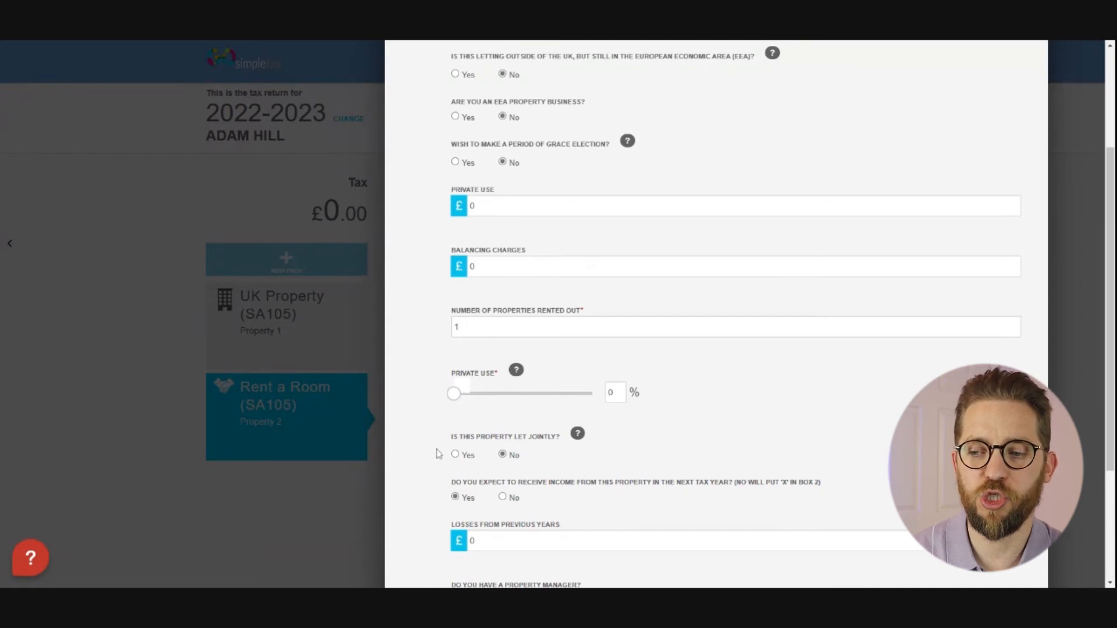
scroll(440, 456, down, 1)
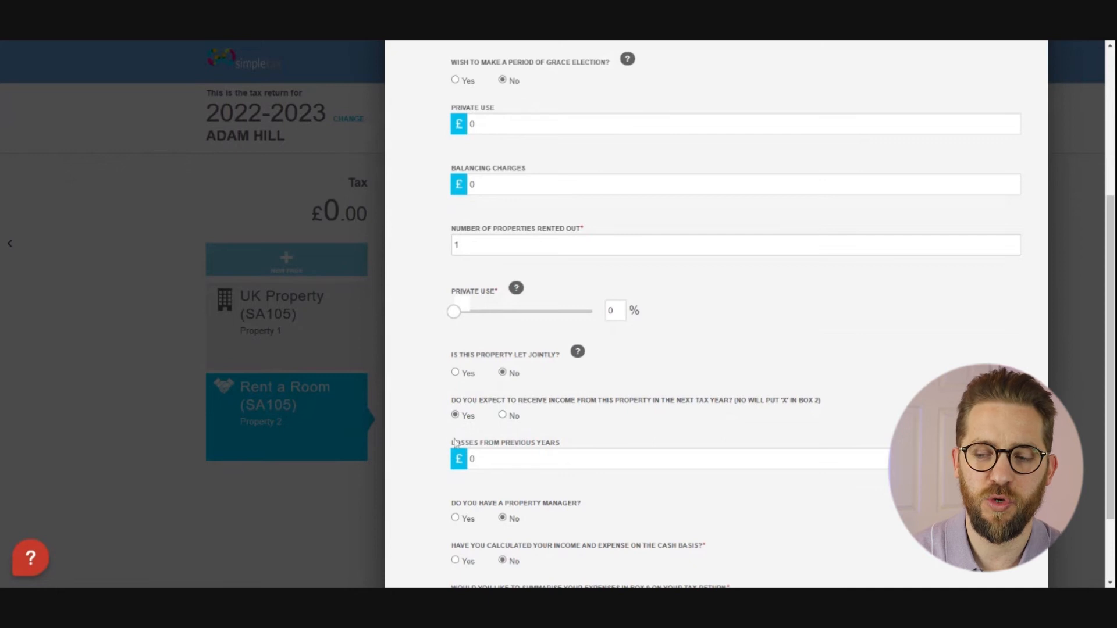
scroll(511, 422, down, 1)
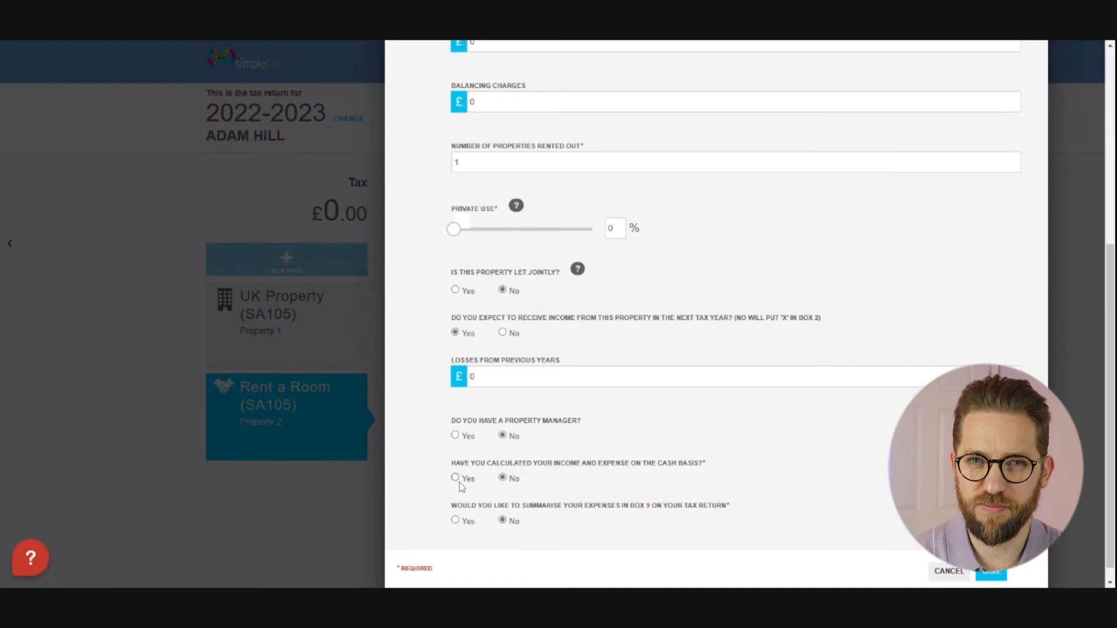
scroll(541, 410, up, 4)
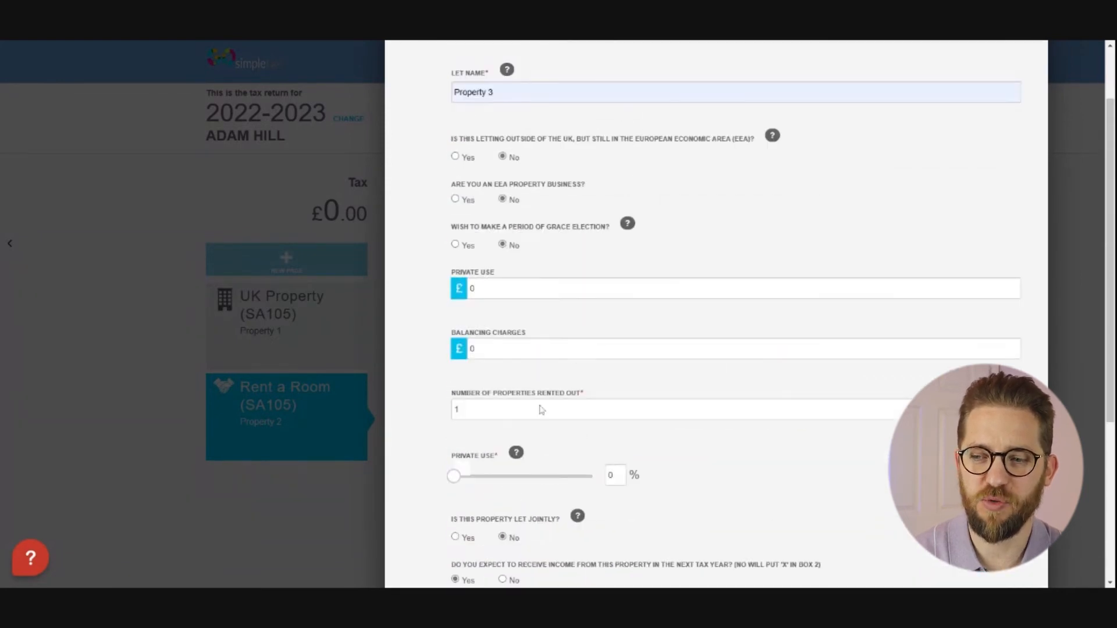
scroll(545, 260, down, 4)
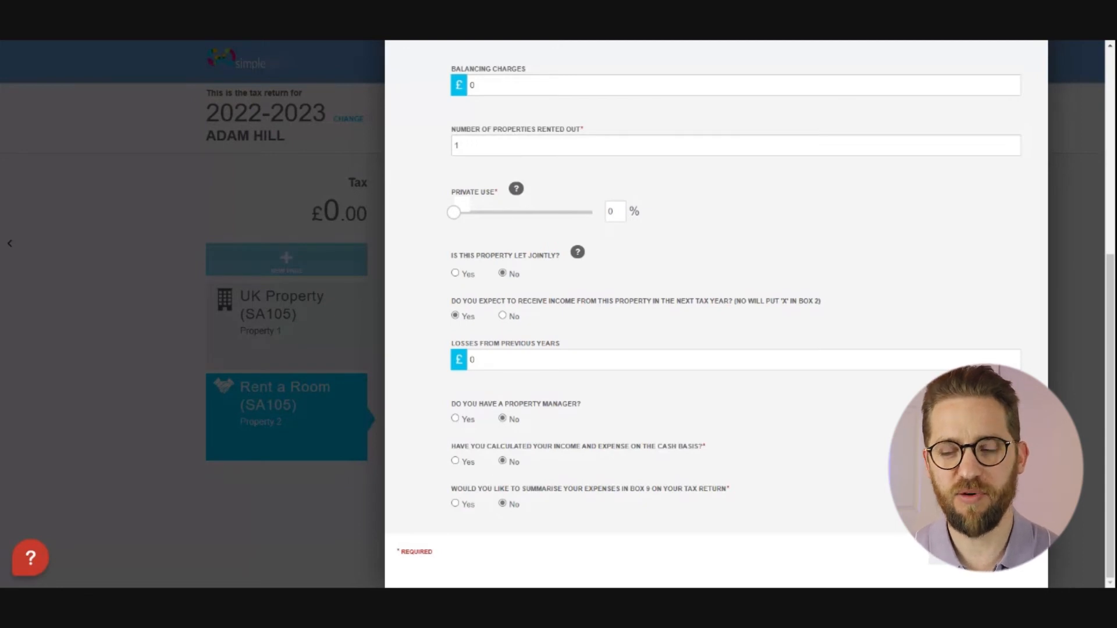
click(461, 506)
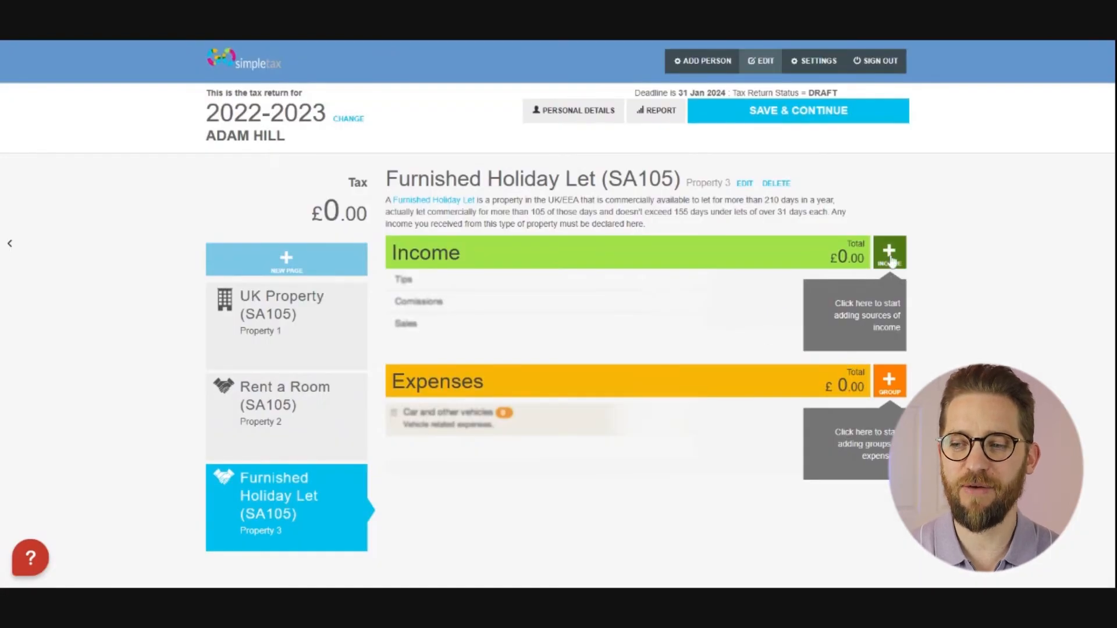
- Add a Rental Income Received entry of £20,000 to the Property 3 page
click(890, 260)
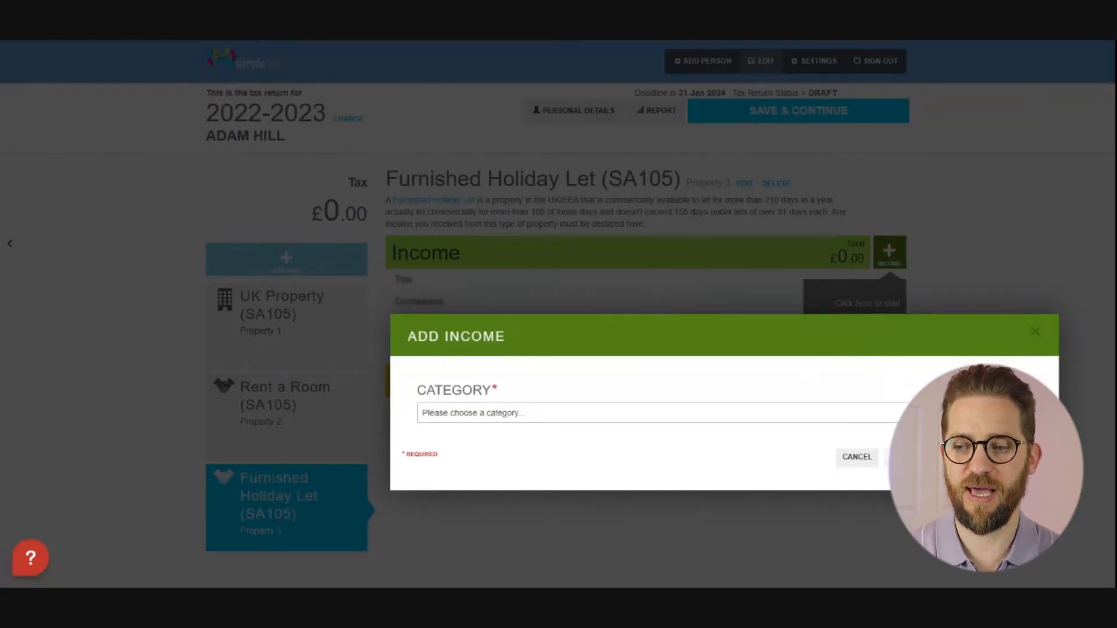
scroll(636, 507, down, 4)
drag(488, 305, 434, 306)
text(2000)
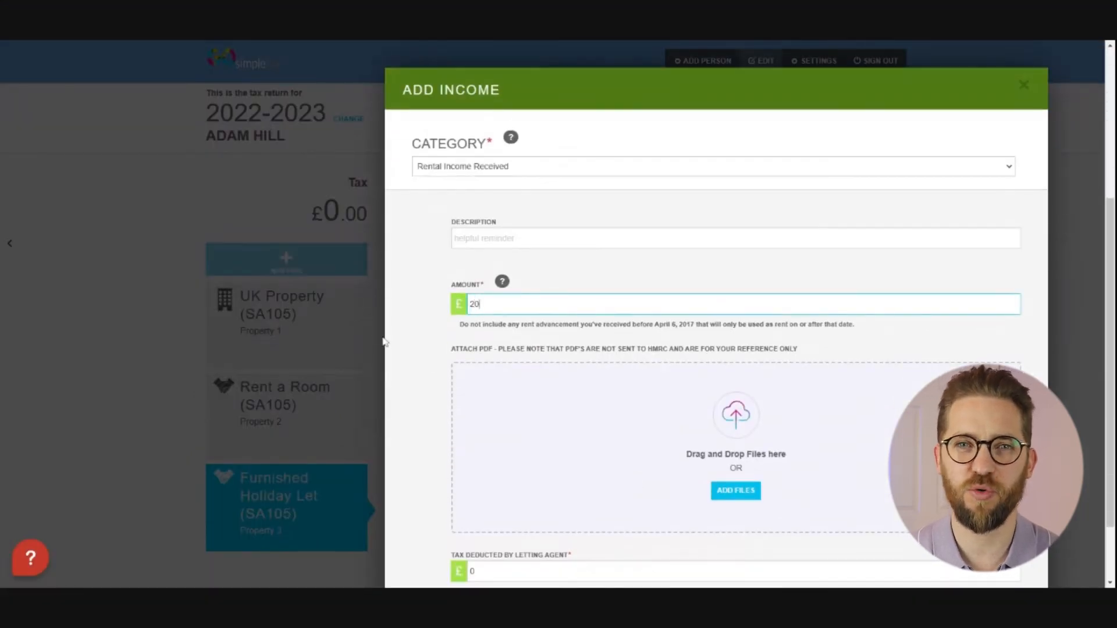
text(0)
scroll(368, 343, down, 2)
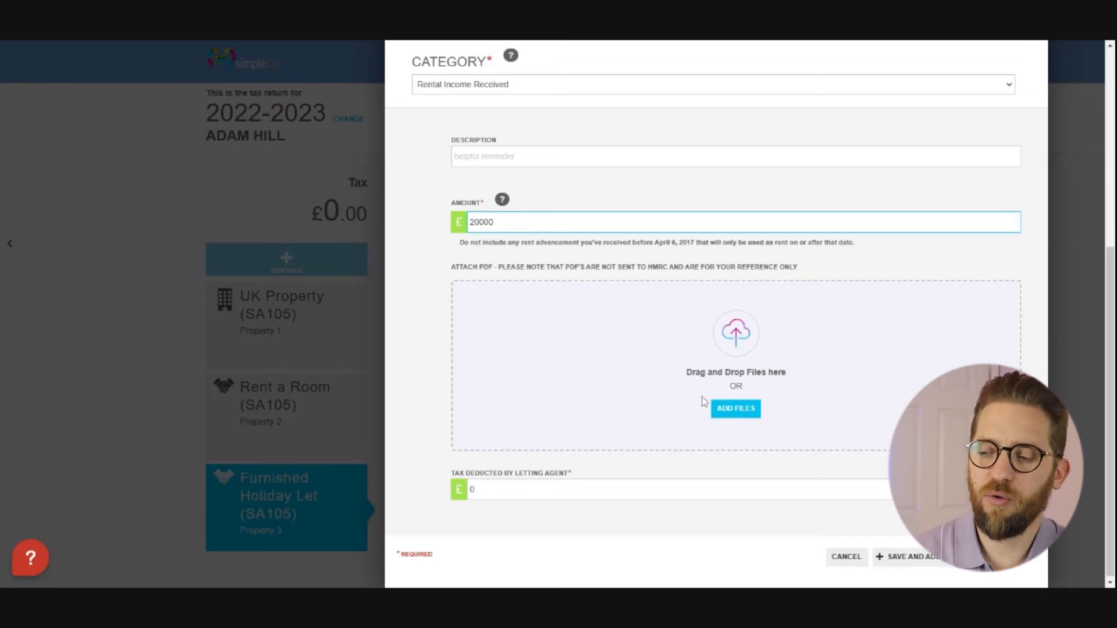
click(1012, 557)
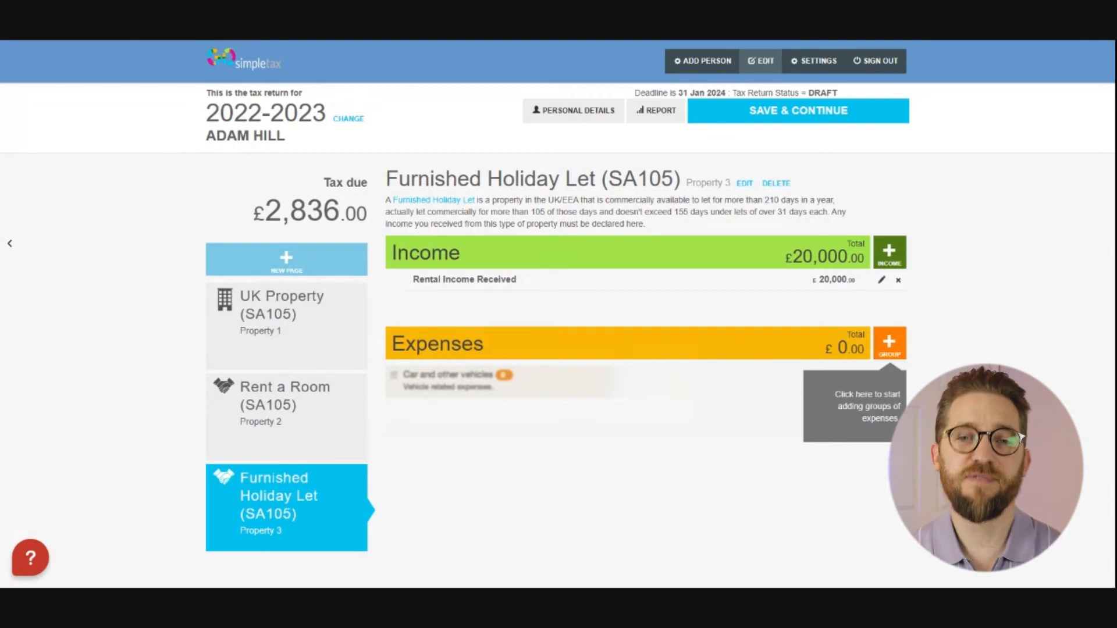
- Add a Cleaning Service income entry of £1,000 to the Property 3 page
click(890, 256)
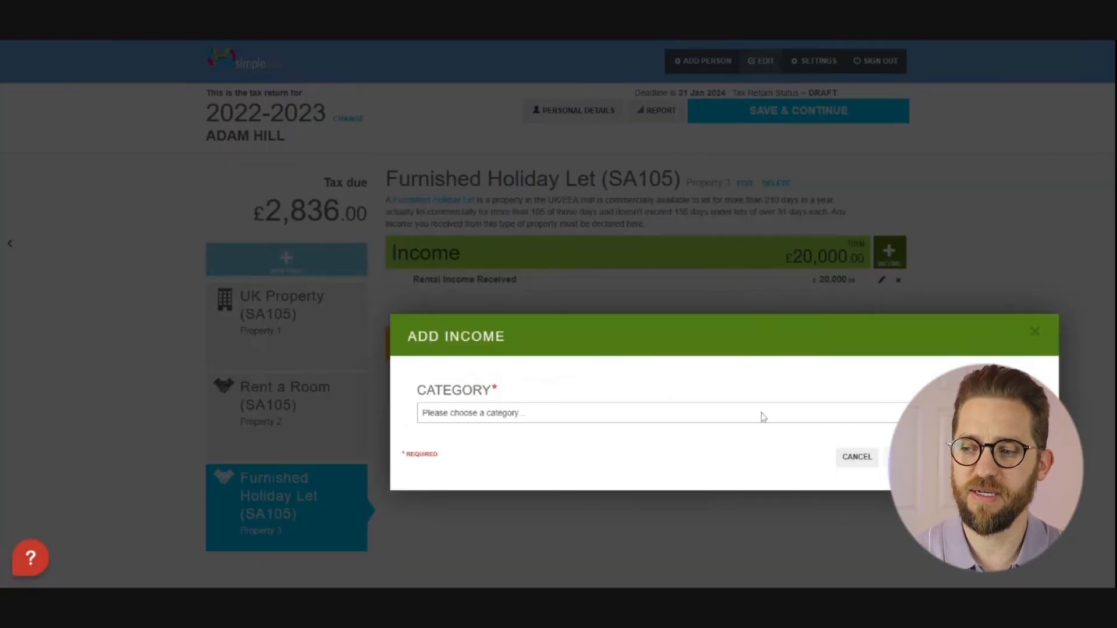
click(750, 427)
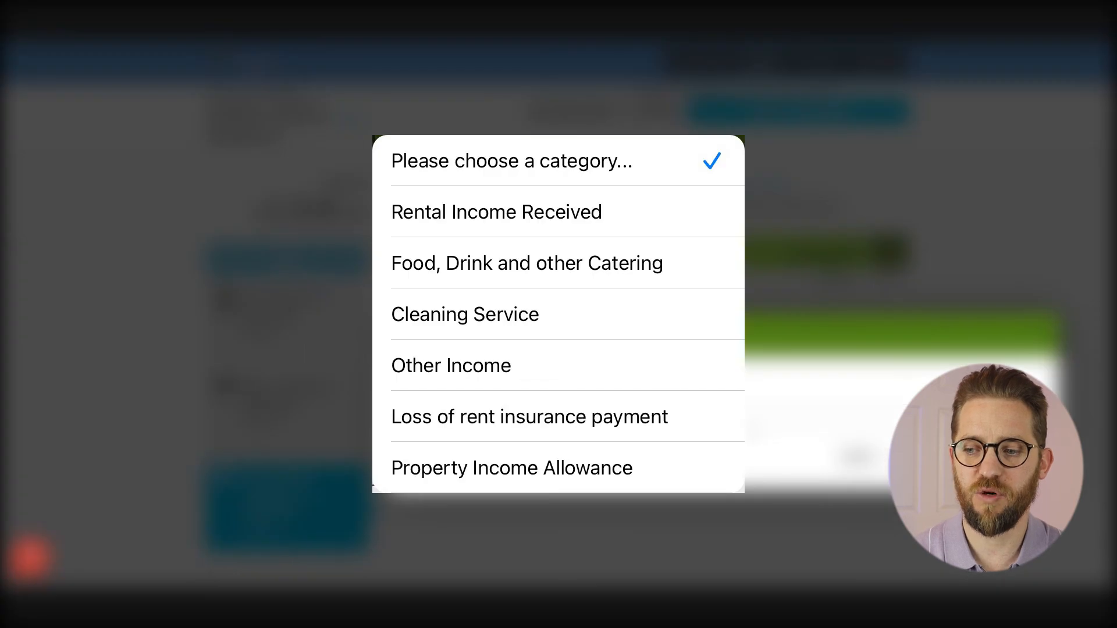
scroll(628, 457, down, 4)
drag(484, 303, 434, 297)
text(1000)
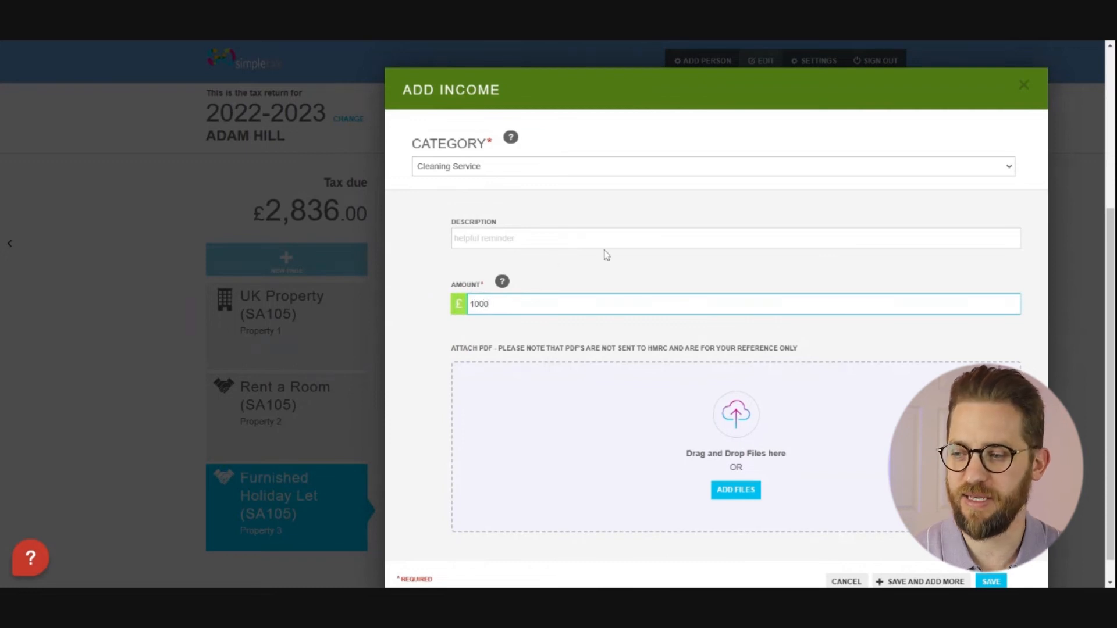
scroll(817, 288, down, 1)
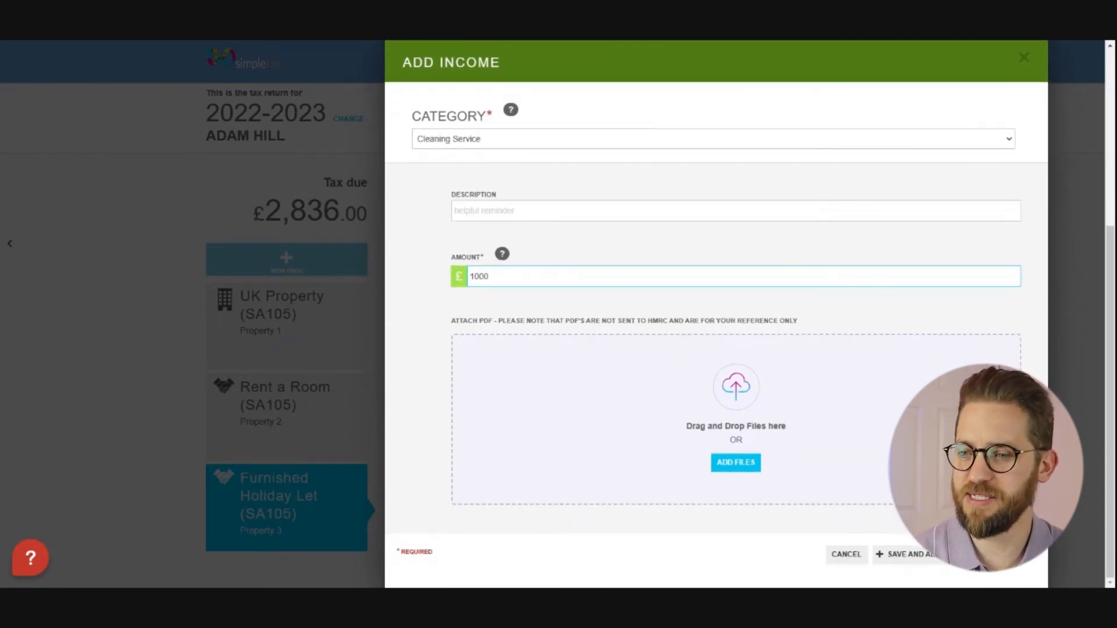
key(Return)
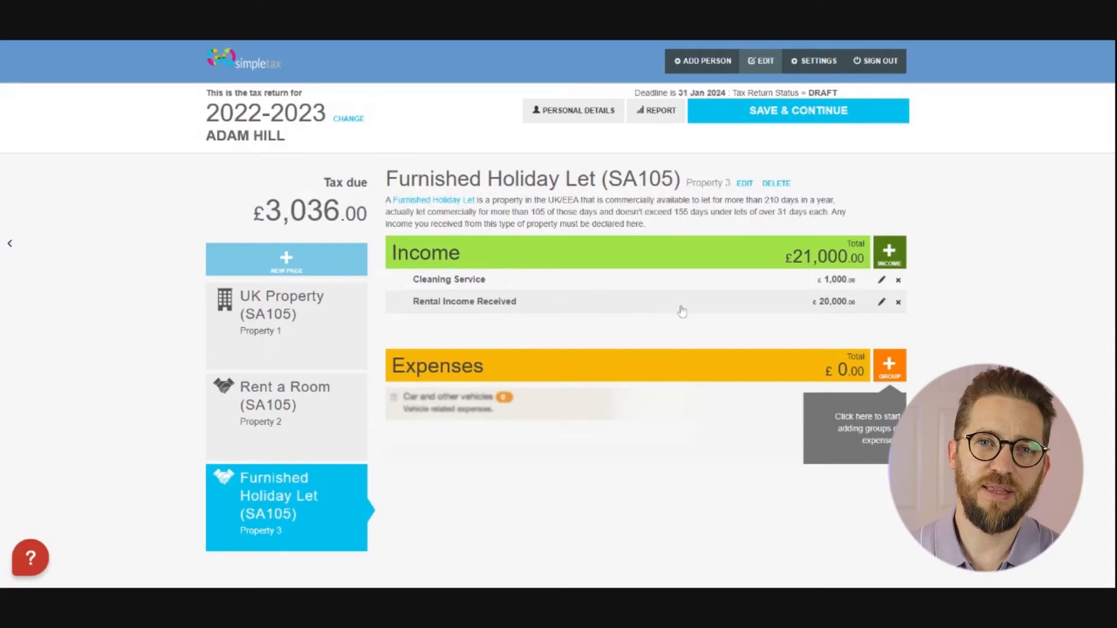
- Review Property 3's Furnished Holiday Let details, including the box 9 expense summary choice, and leave them without saving
click(744, 183)
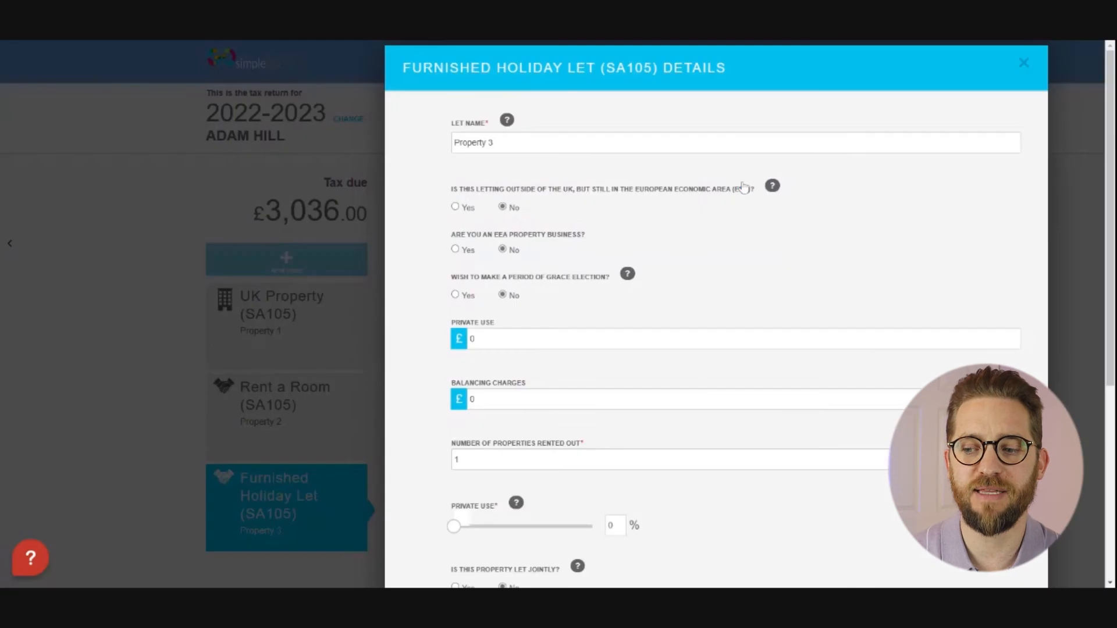
scroll(724, 389, down, 5)
scroll(725, 388, down, 1)
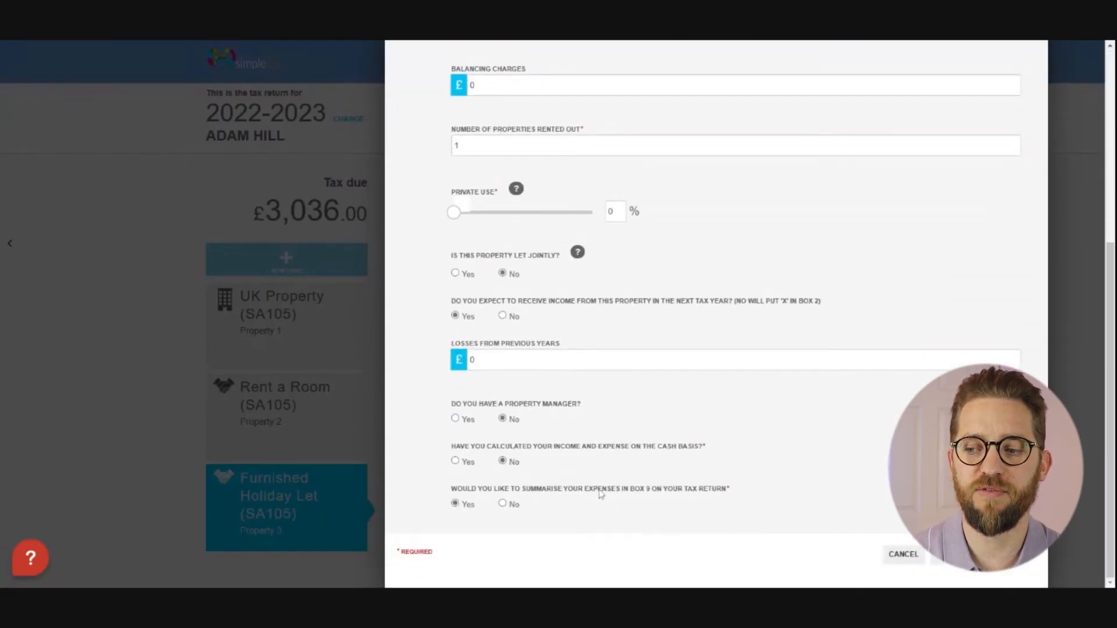
scroll(568, 503, up, 6)
scroll(568, 503, down, 6)
click(903, 554)
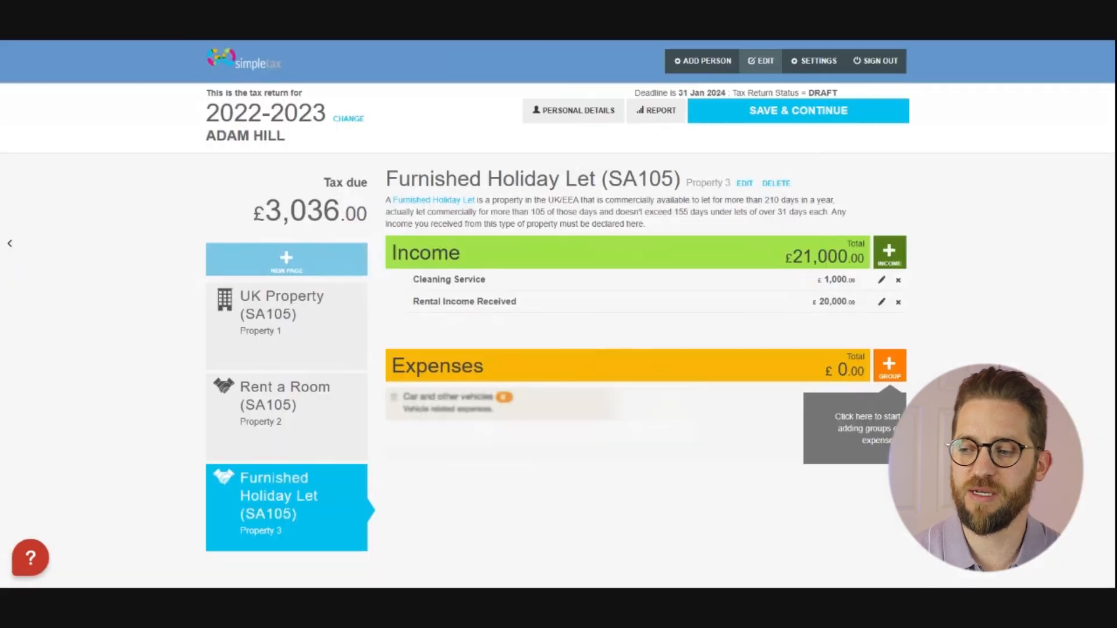
- Add the Rent expense group to the Property 3 Furnished Holiday Let page
click(890, 368)
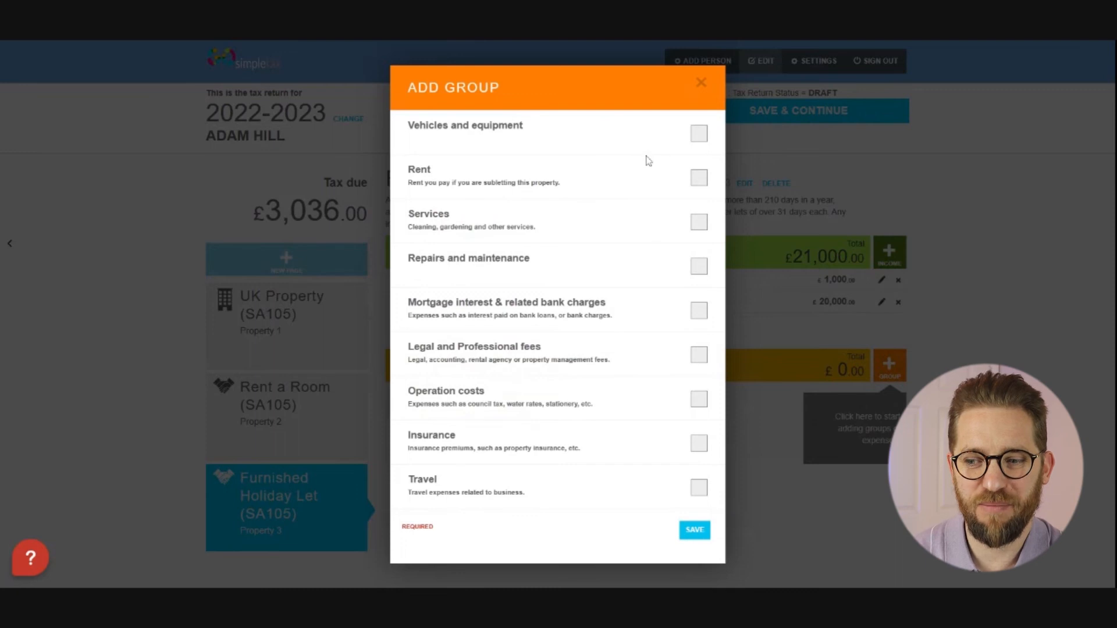
click(699, 180)
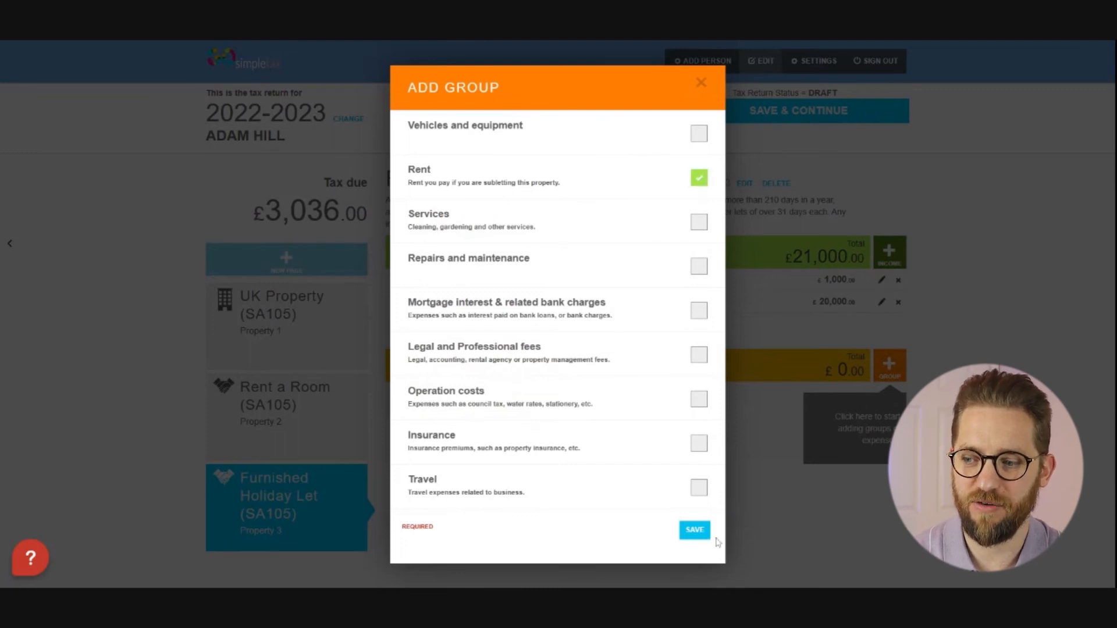
click(704, 536)
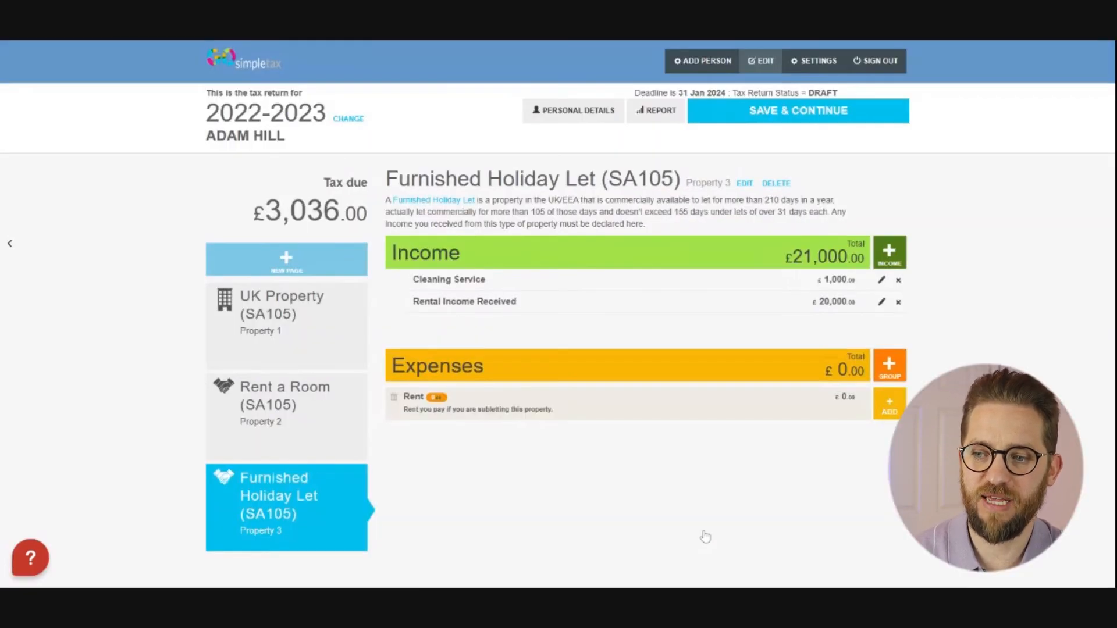
- Add a Rent Payable expense of £8,000 to Property 3's Rent group and save it
click(890, 409)
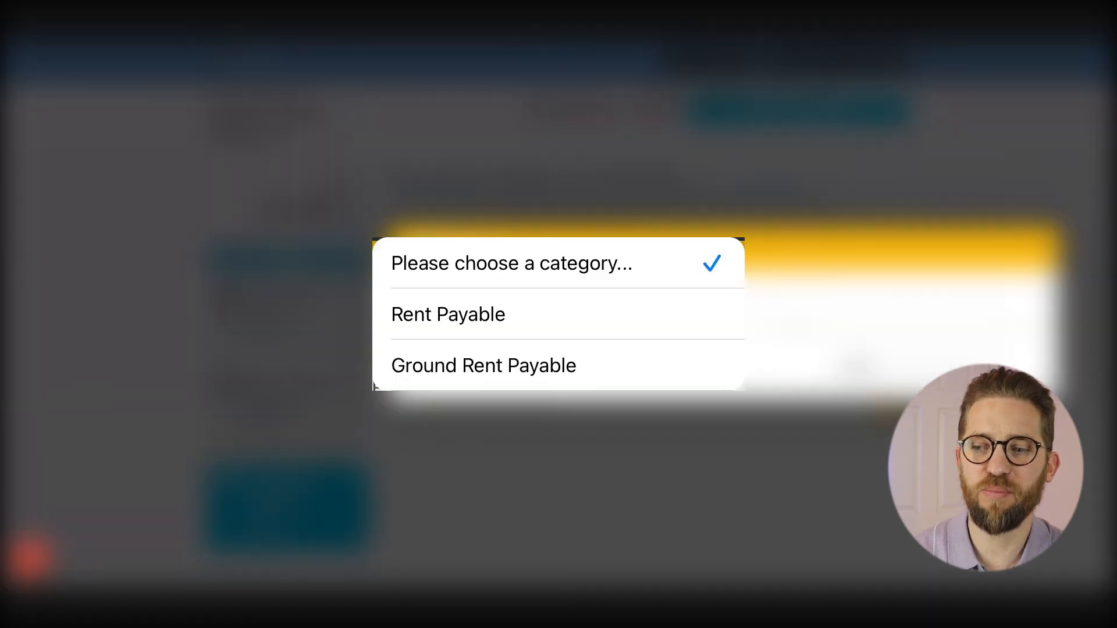
click(855, 355)
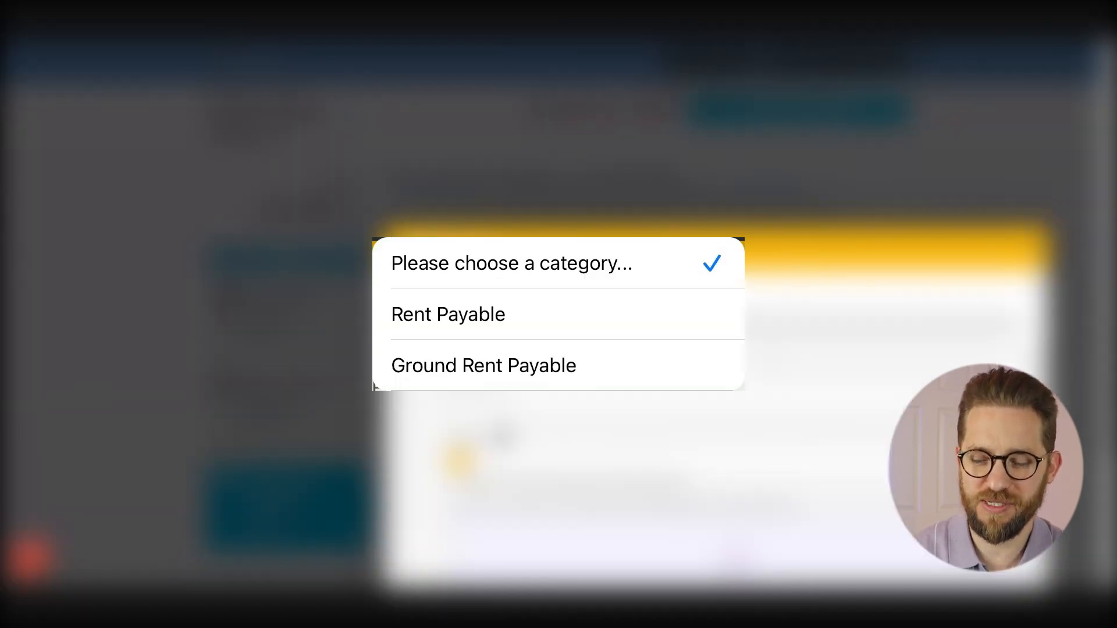
scroll(578, 334, down, 3)
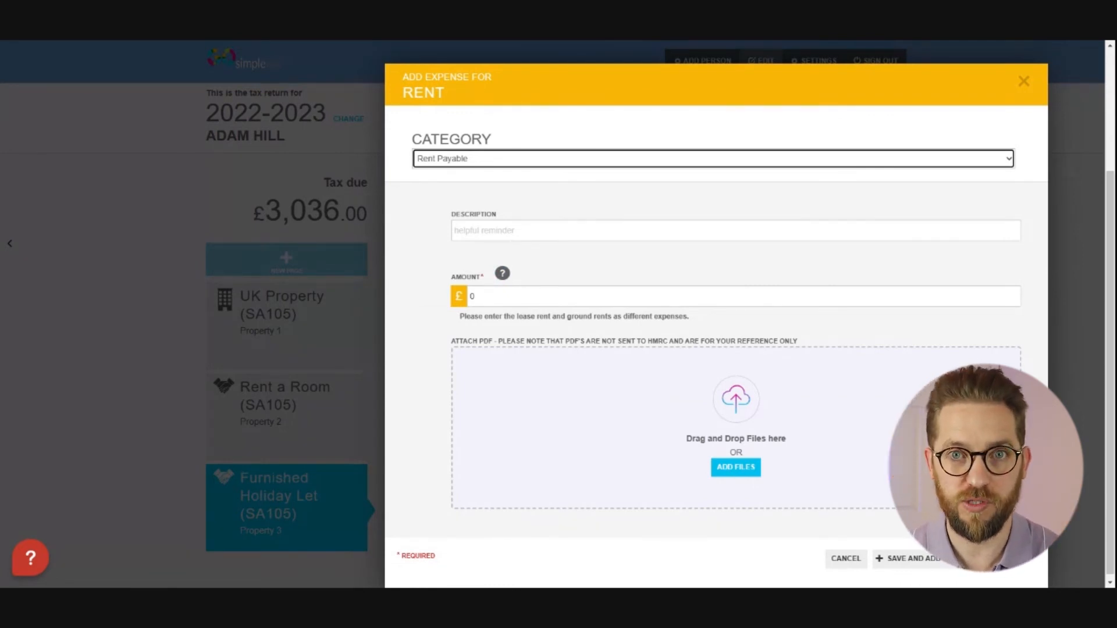
click(476, 296)
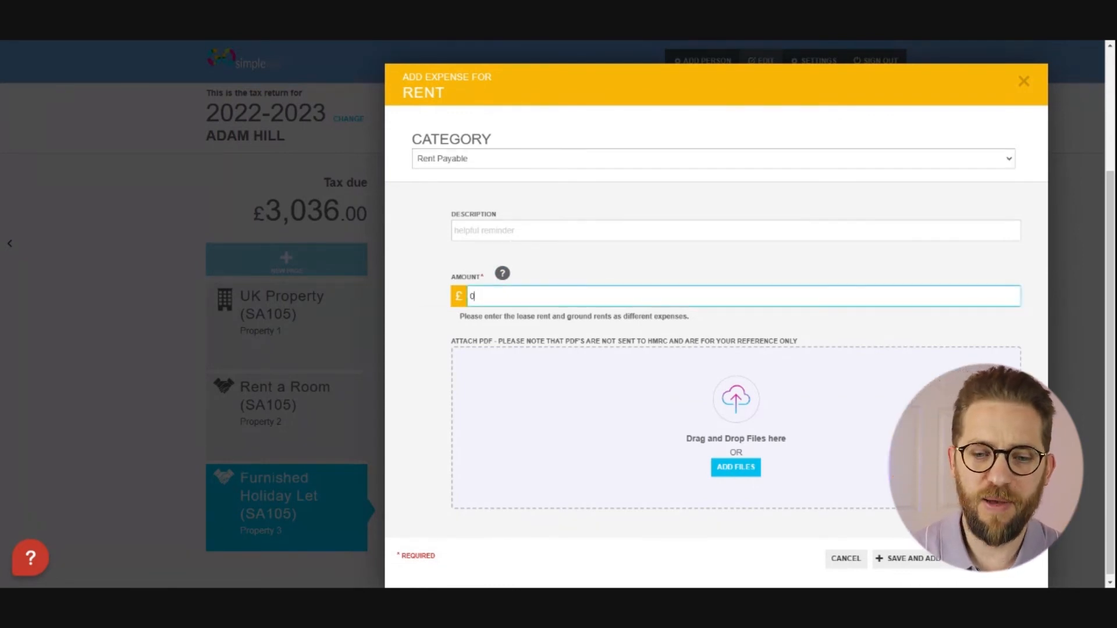
key(ctrl+a)
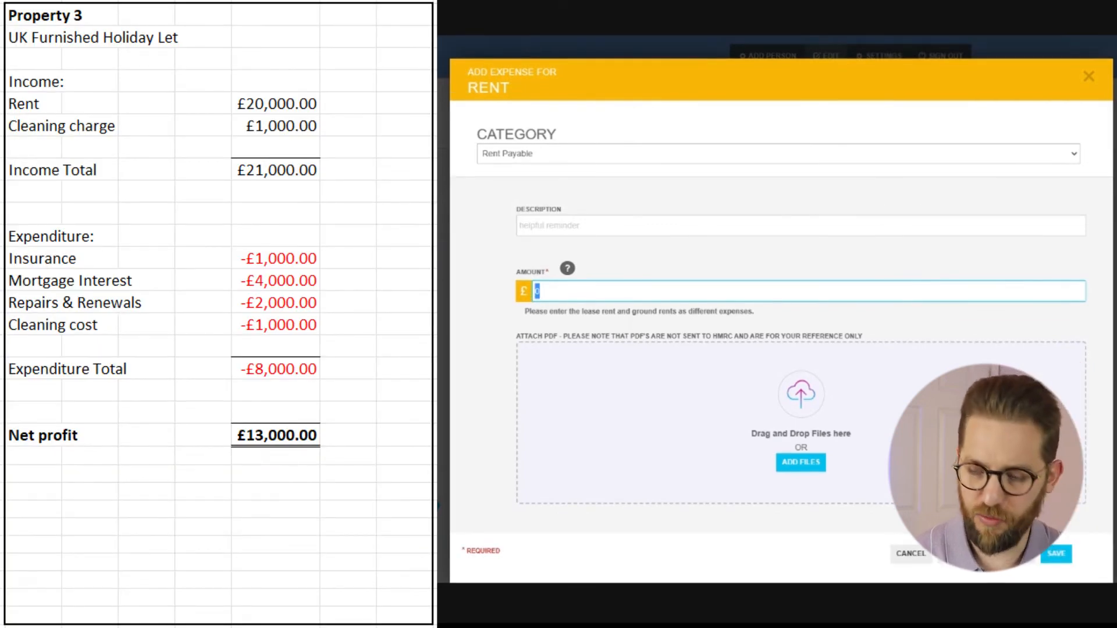
text(8000)
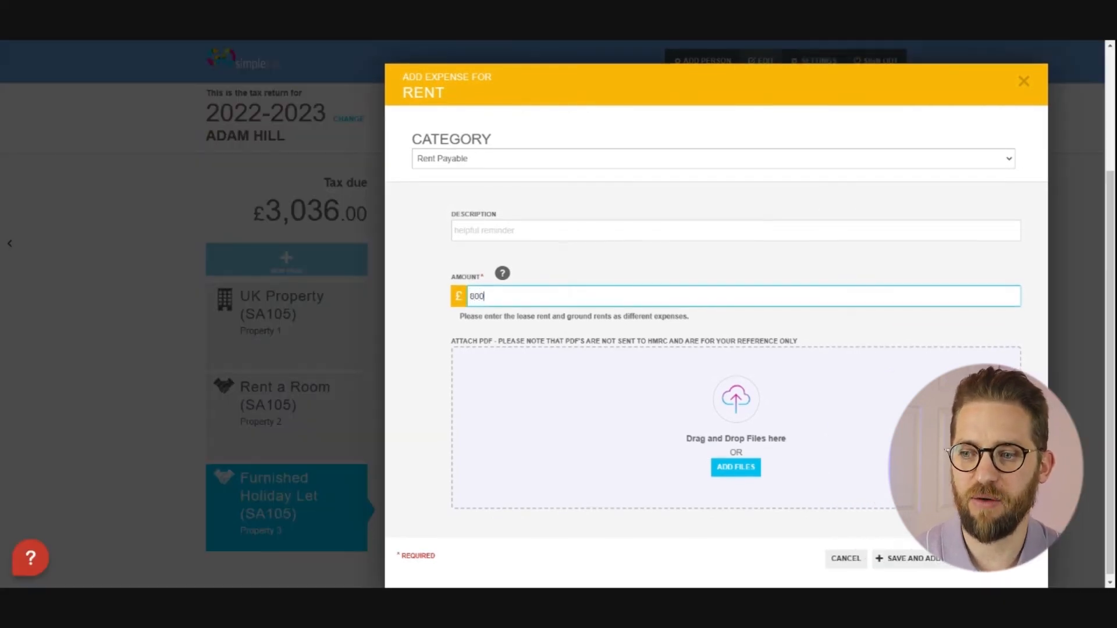
click(1000, 558)
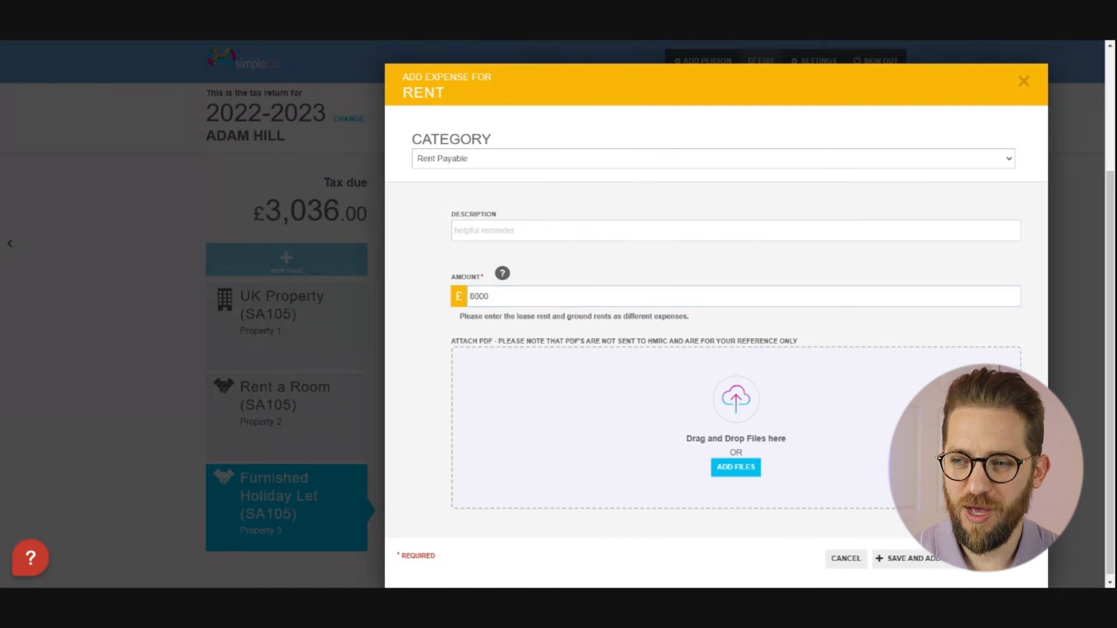
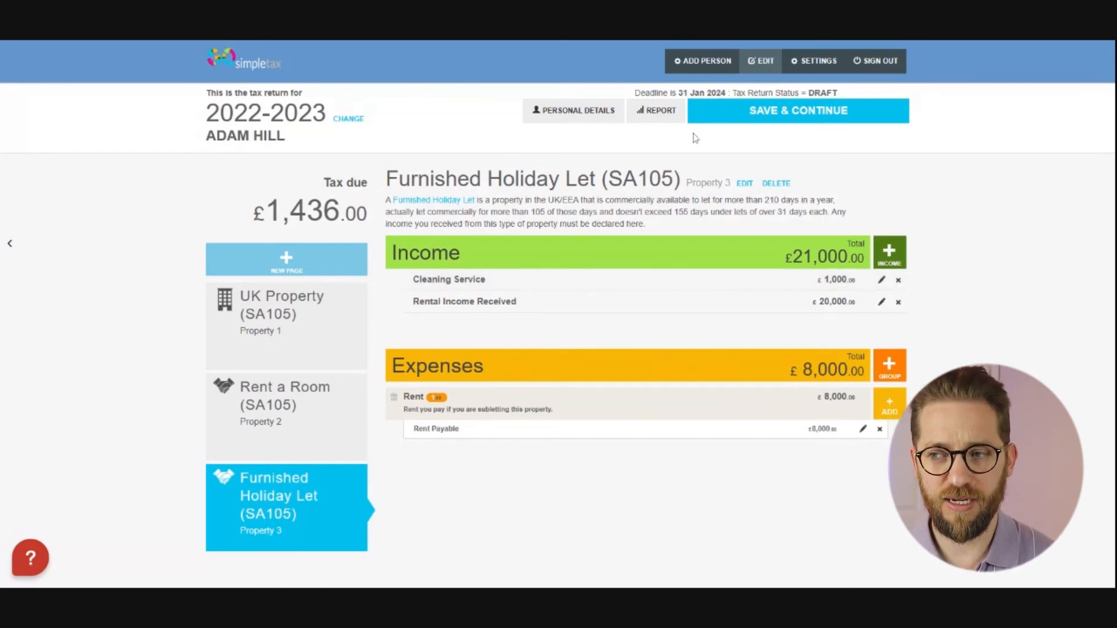
- Run the pre-filing check on the return, open the highlighted Property 1 page and repeat the check to locate the flagged expense
click(744, 119)
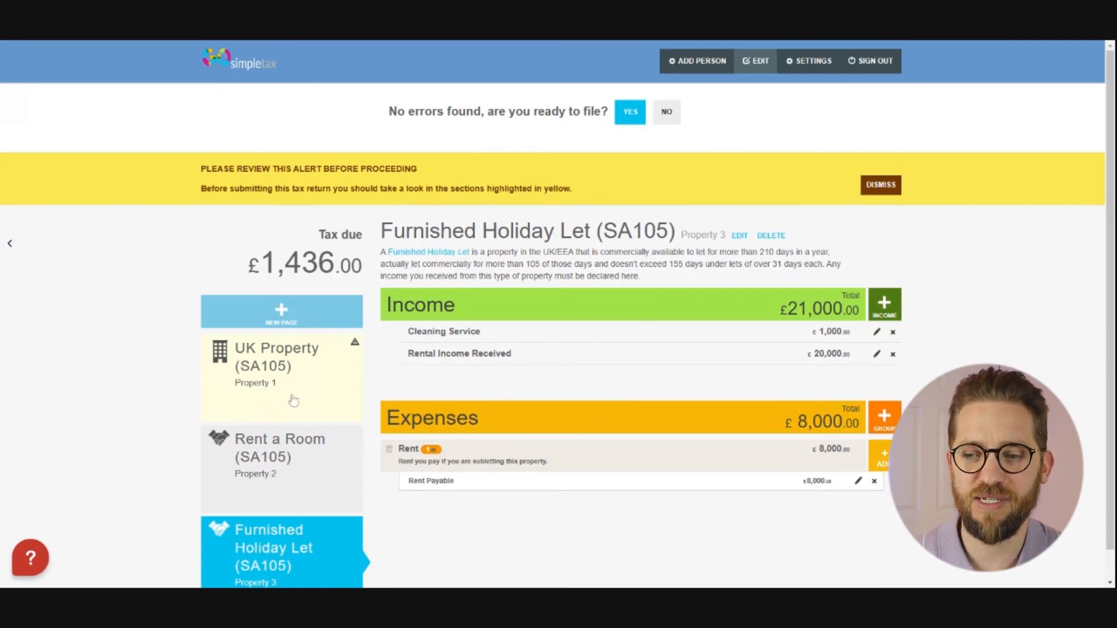
scroll(290, 378, down, 1)
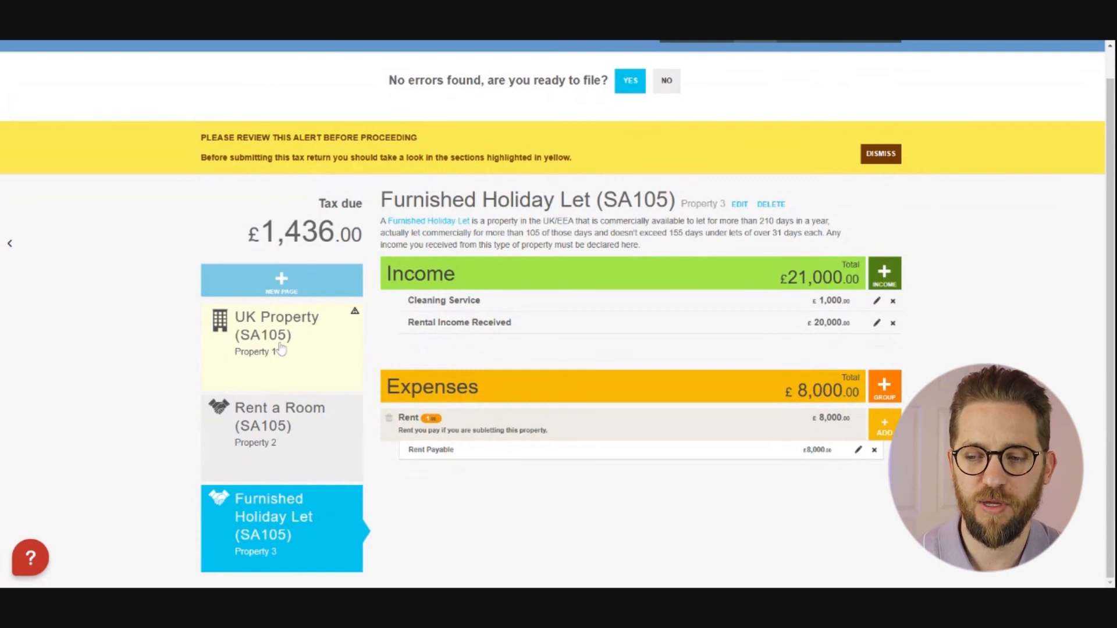
click(281, 348)
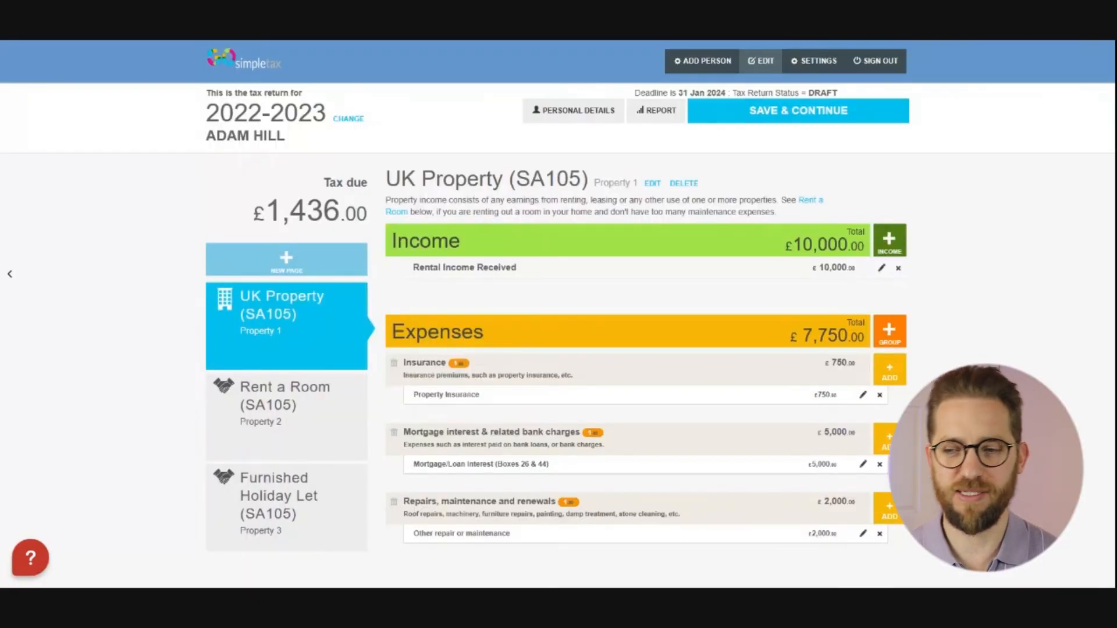
click(826, 113)
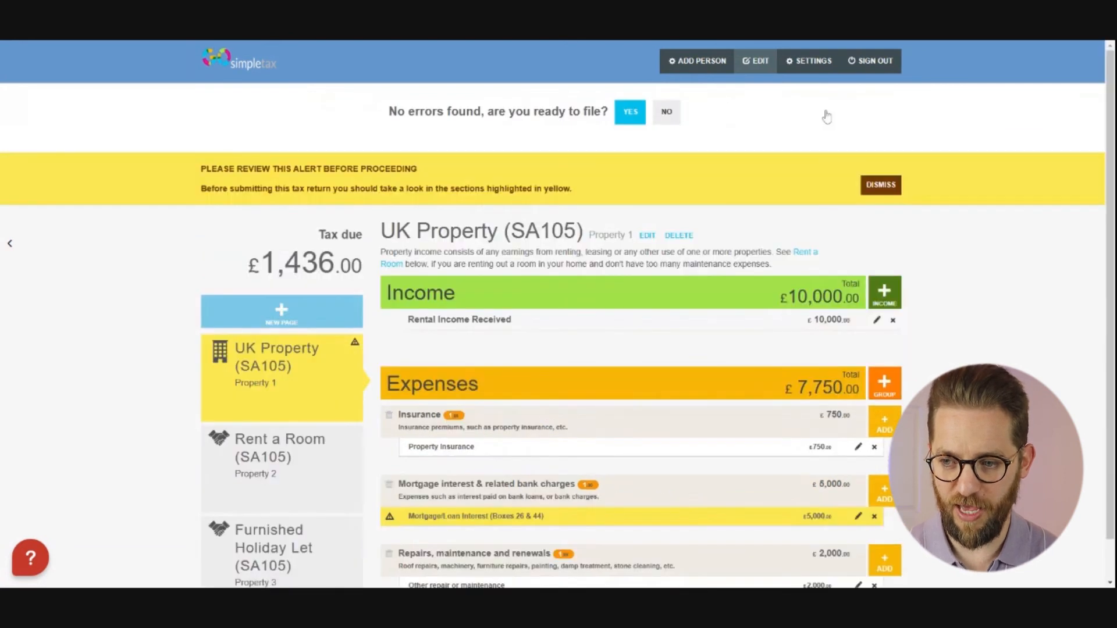
scroll(672, 324, down, 1)
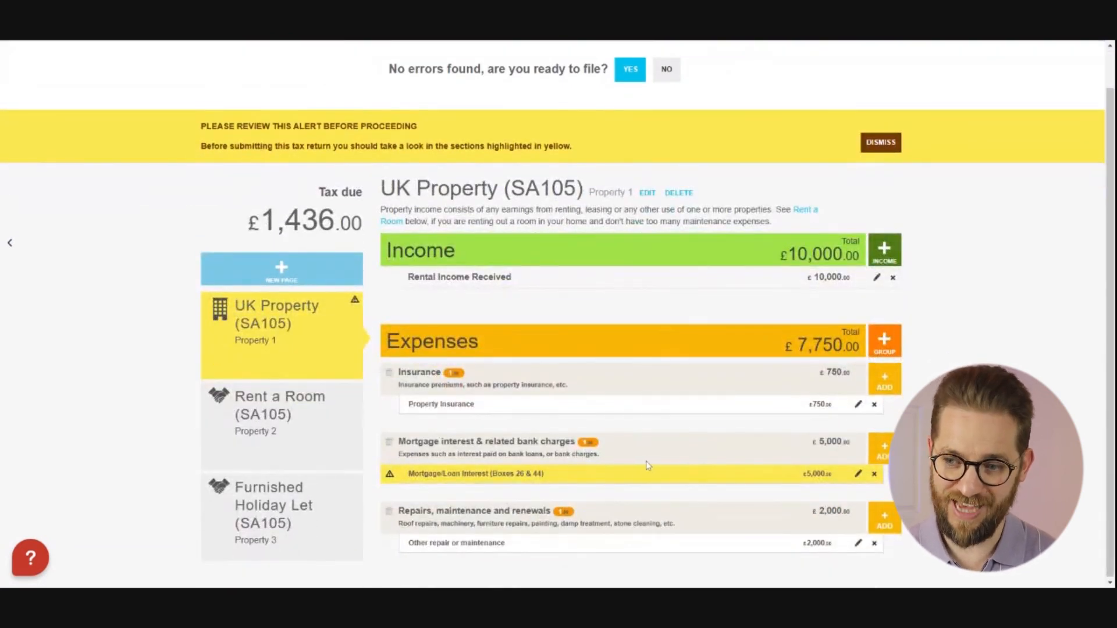
- Review the box 26 and box 44 finance costs of Property 1's highlighted Mortgage/Loan Interest expense and leave the entry
click(528, 481)
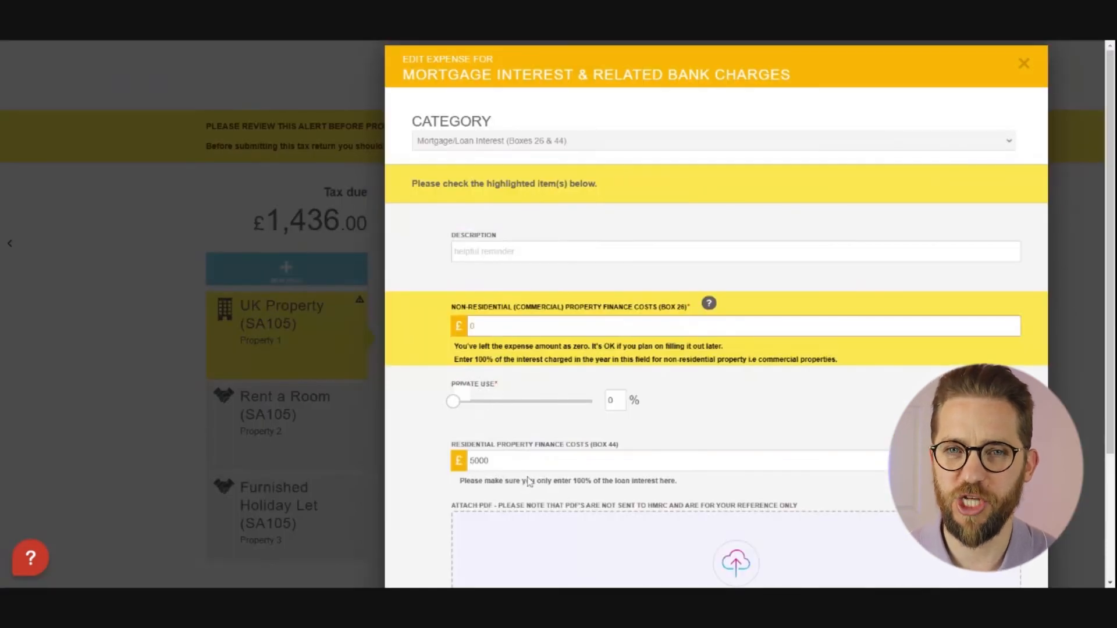
scroll(528, 481, down, 1)
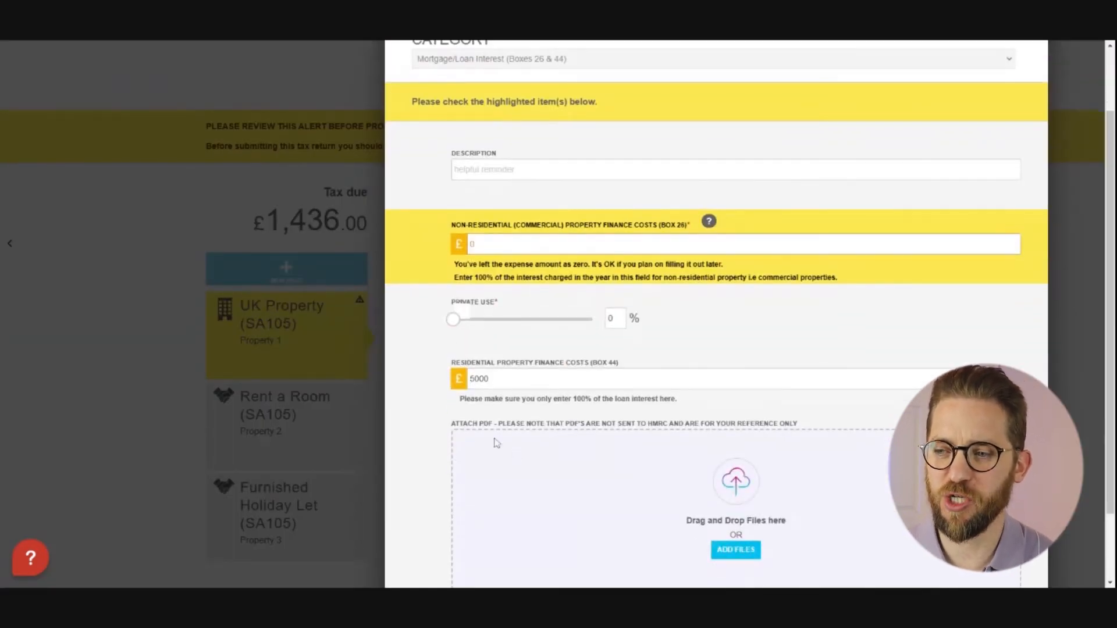
click(472, 244)
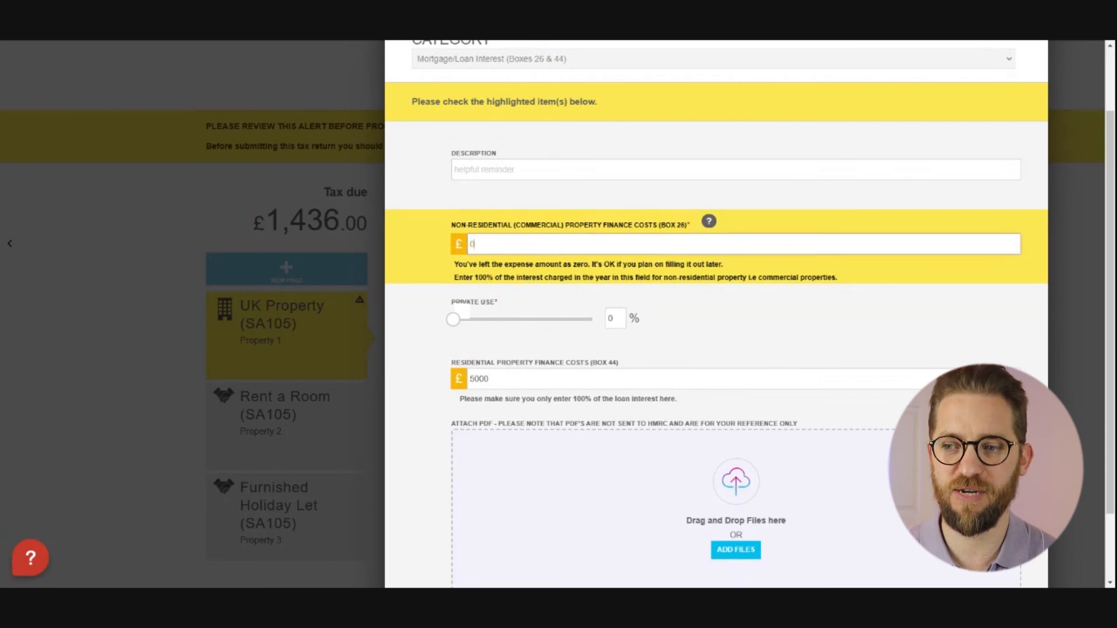
click(431, 308)
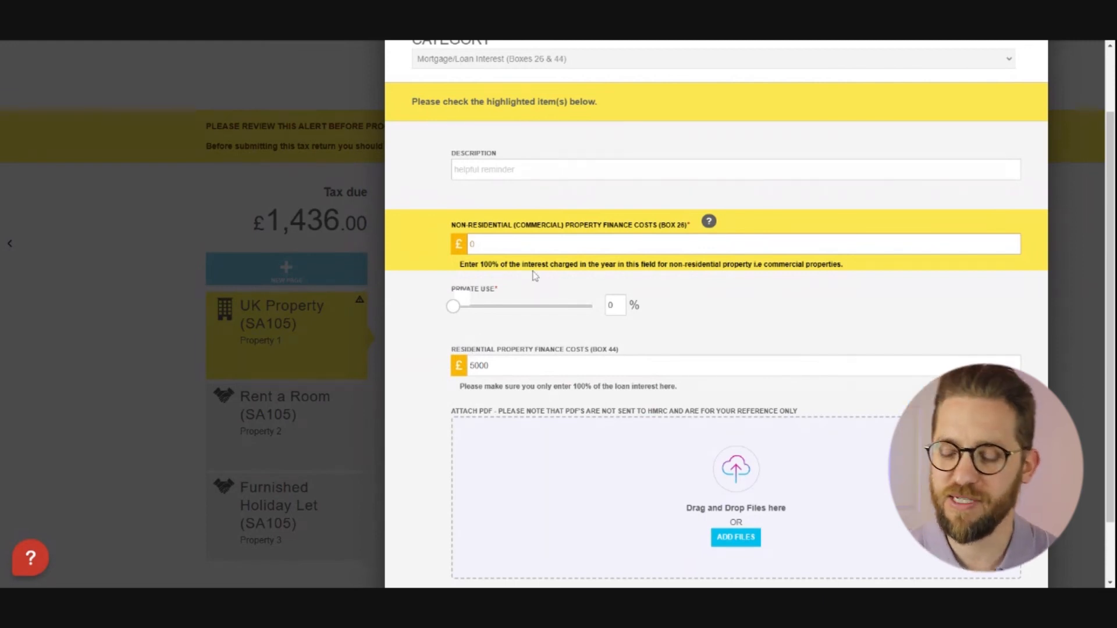
scroll(716, 314, down, 2)
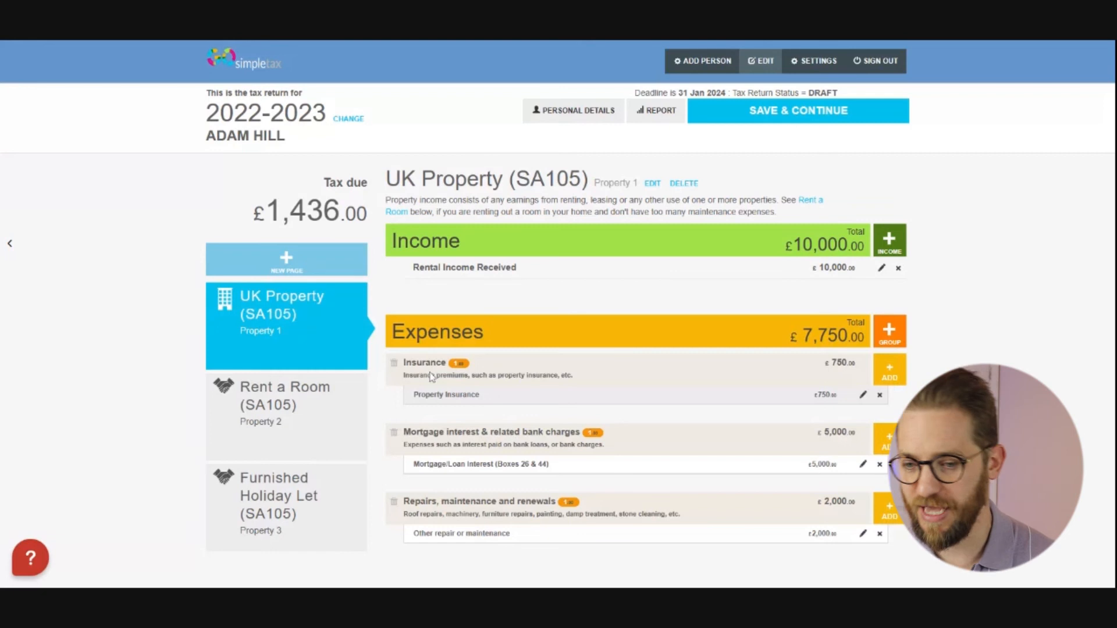
- Browse the recent and popular articles in the help centre and close it
click(36, 563)
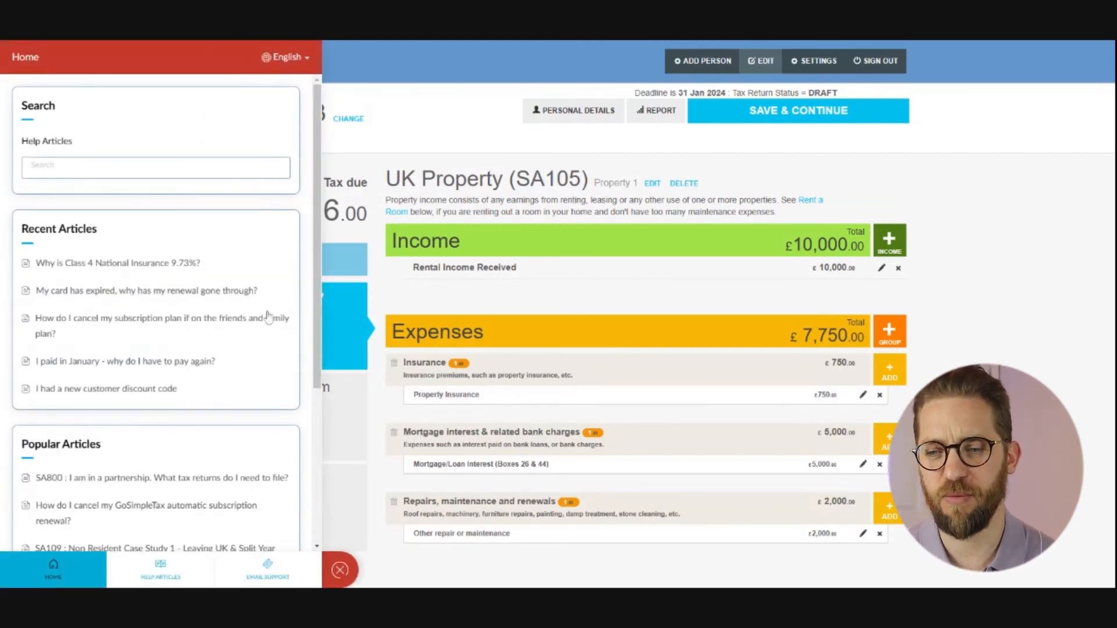
scroll(225, 443, down, 3)
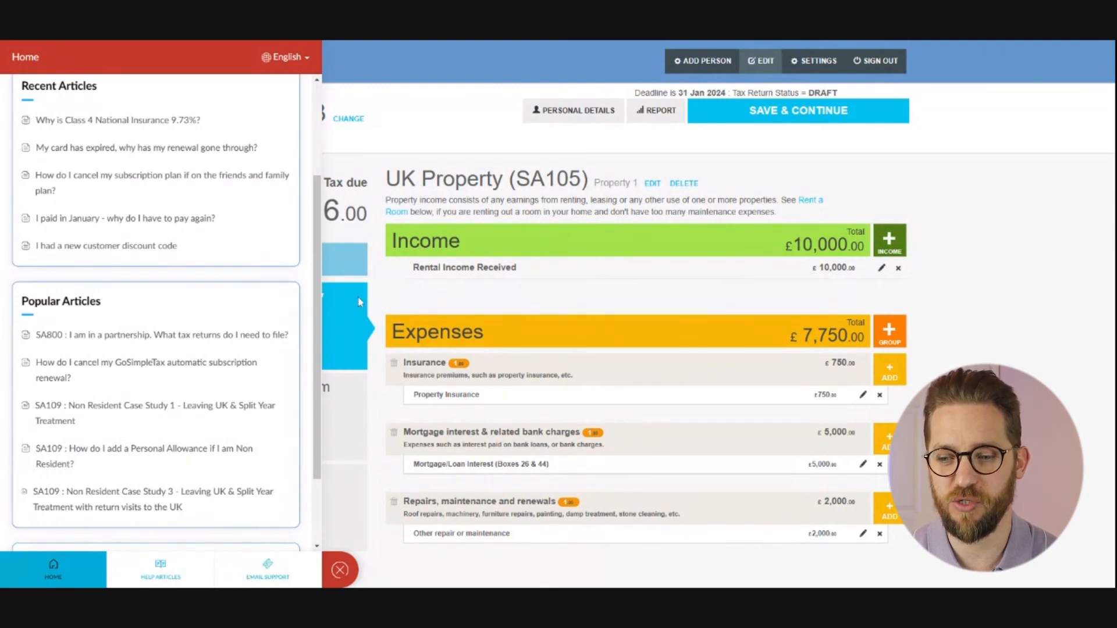
click(339, 572)
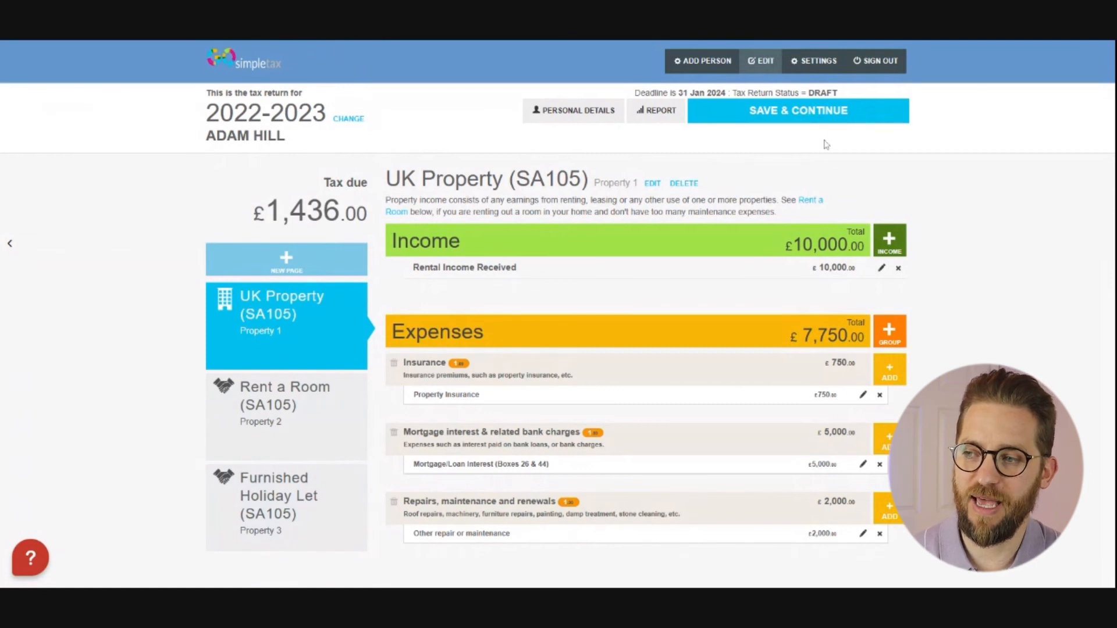
- Save the return, continue to the HMRC submission page and review its questions down to the payments on account section
click(800, 111)
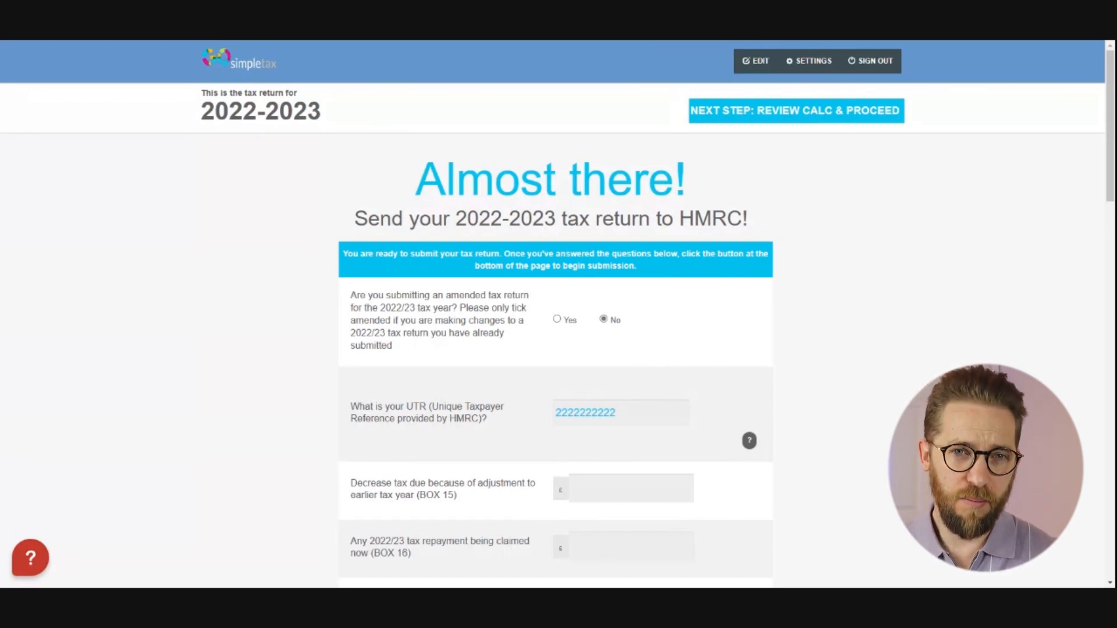
scroll(538, 372, down, 3)
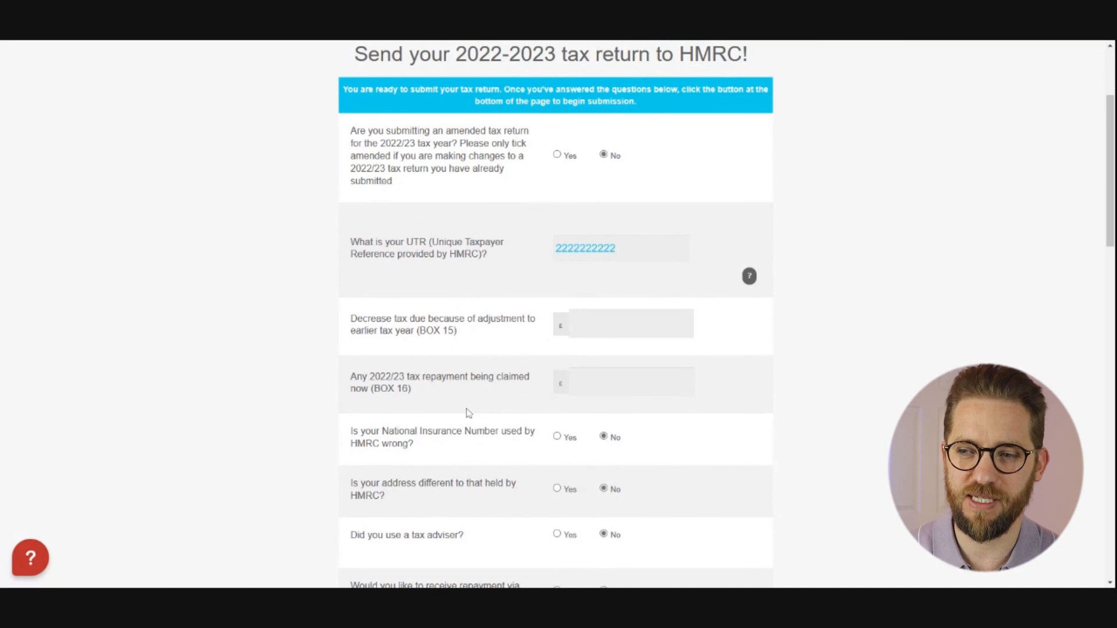
scroll(469, 413, up, 2)
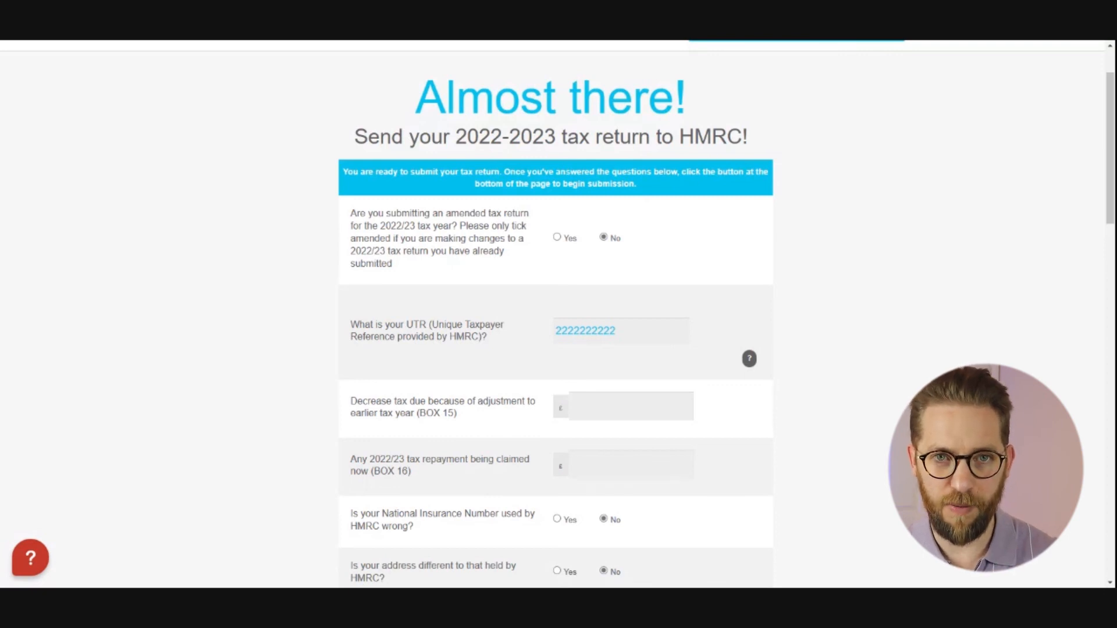
scroll(443, 291, down, 5)
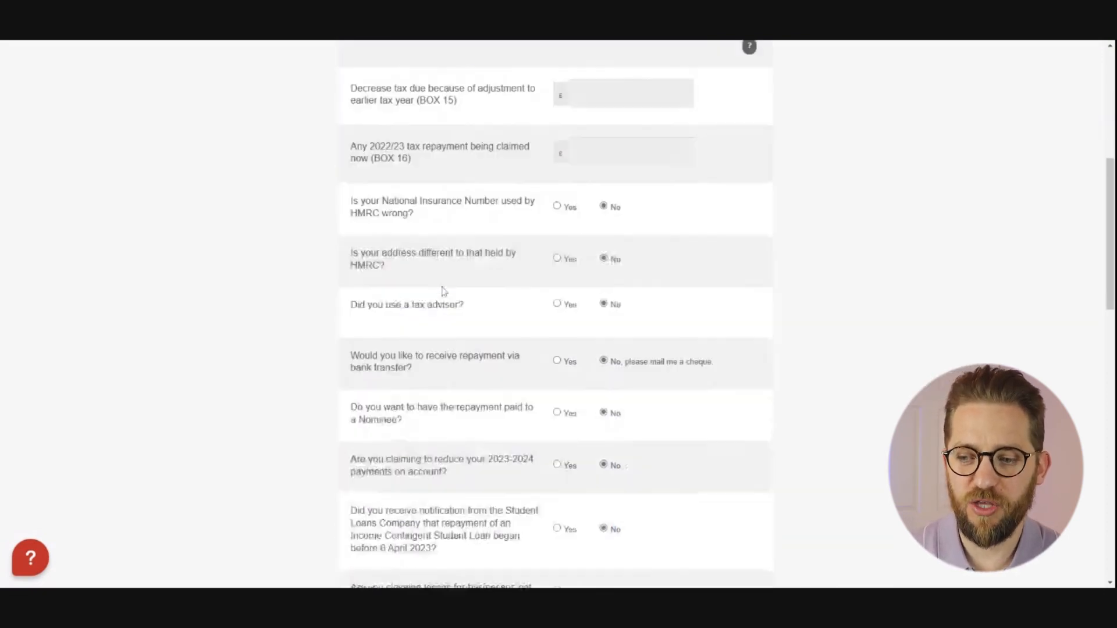
scroll(443, 291, down, 3)
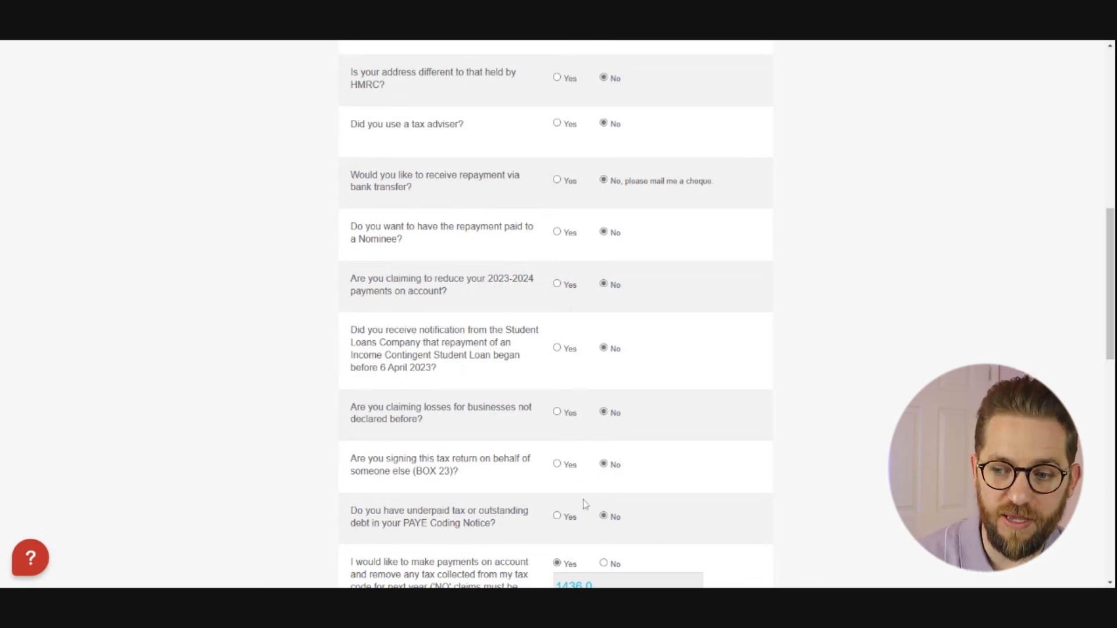
scroll(578, 524, down, 1)
scroll(522, 471, up, 1)
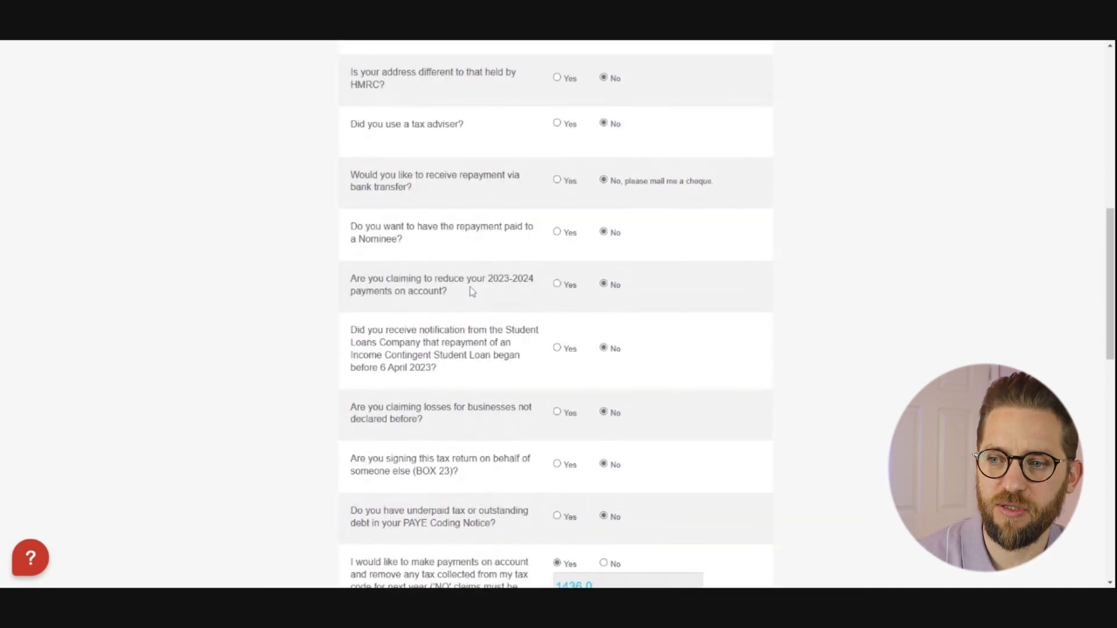
- Examine the amount and reason fields for claiming reduced 2023-2024 payments on account, and set the claim back to No
click(557, 284)
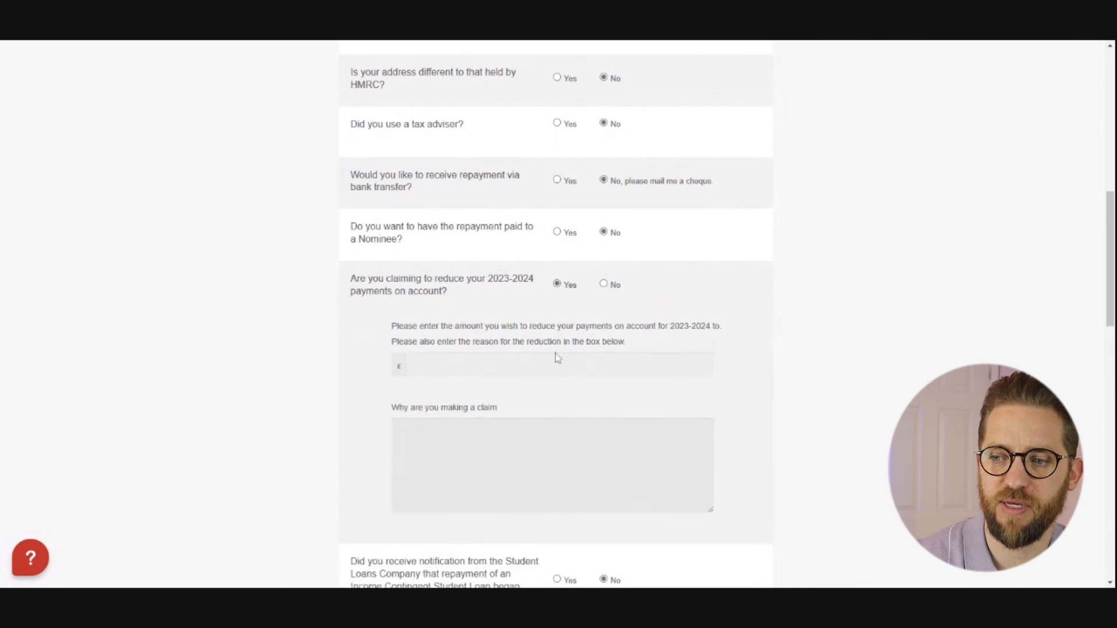
scroll(553, 356, down, 1)
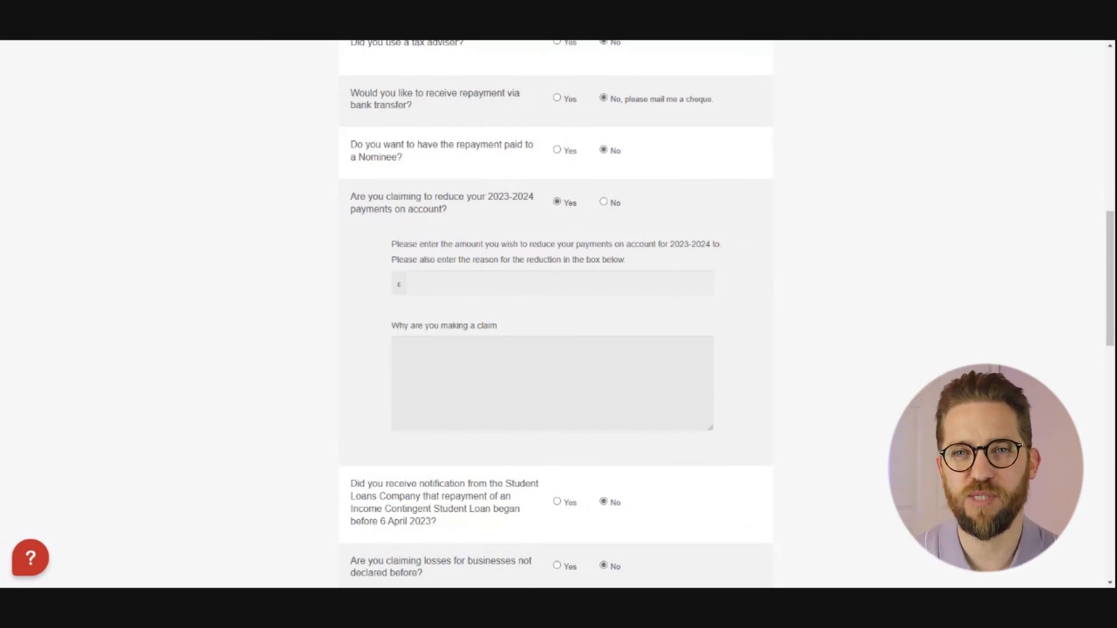
click(552, 382)
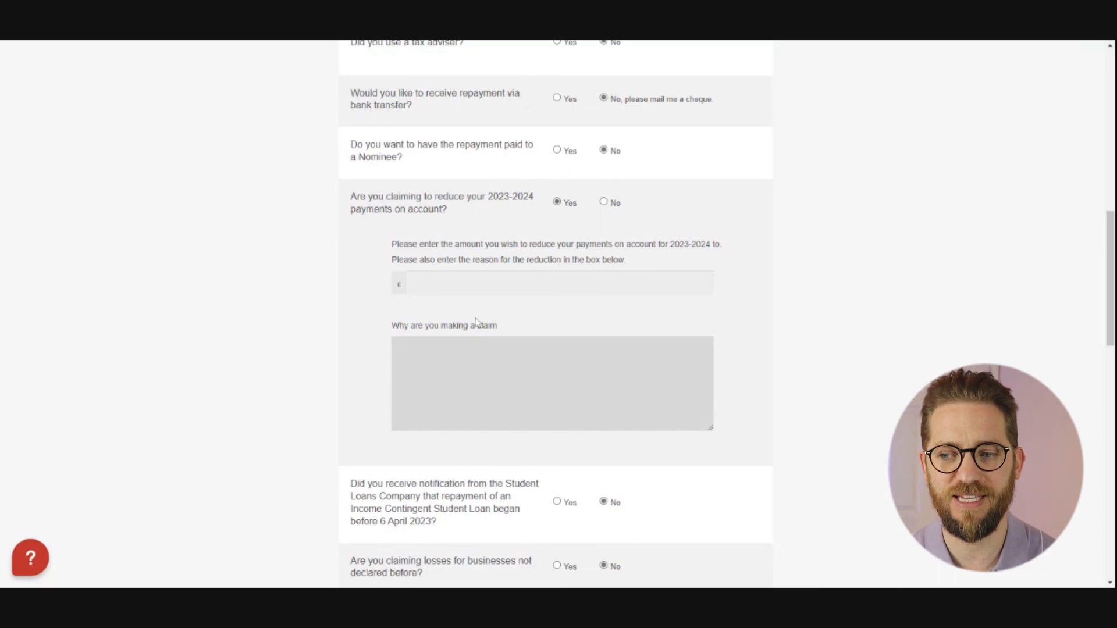
click(478, 283)
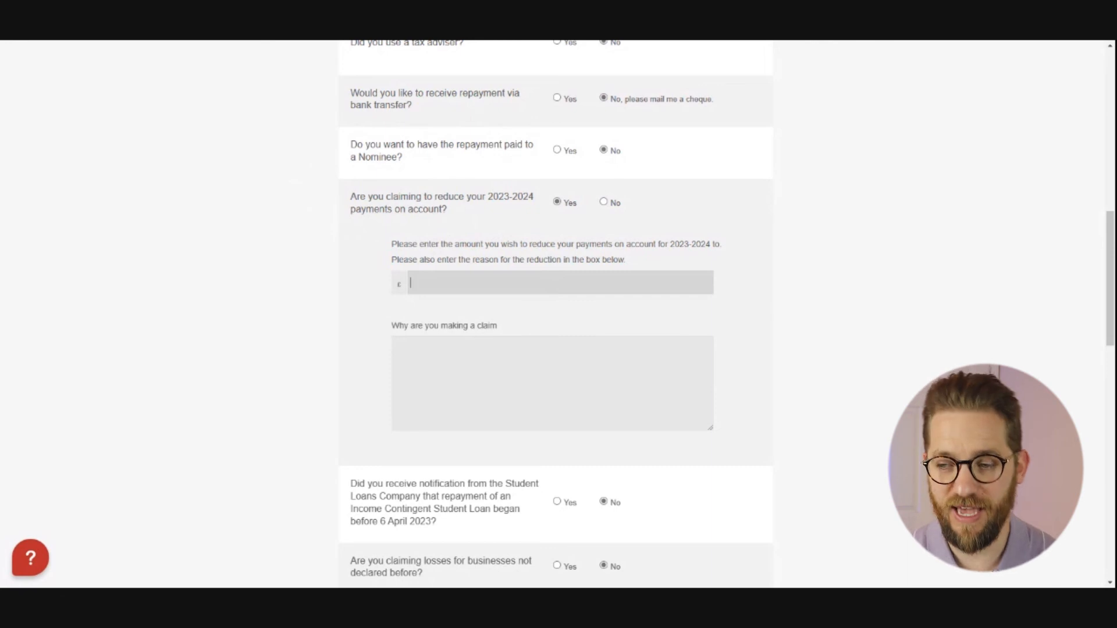
click(603, 202)
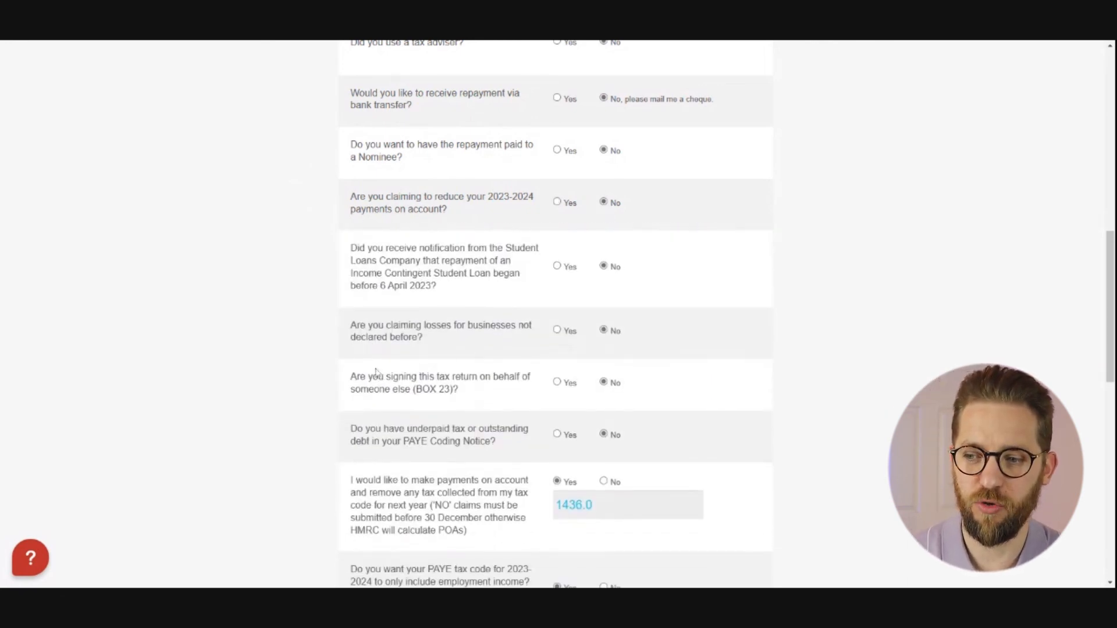
- Review the remaining submission questions, PDF attachment option and additional information for HMRC, and continue to the final tax calculation
scroll(408, 436, down, 10)
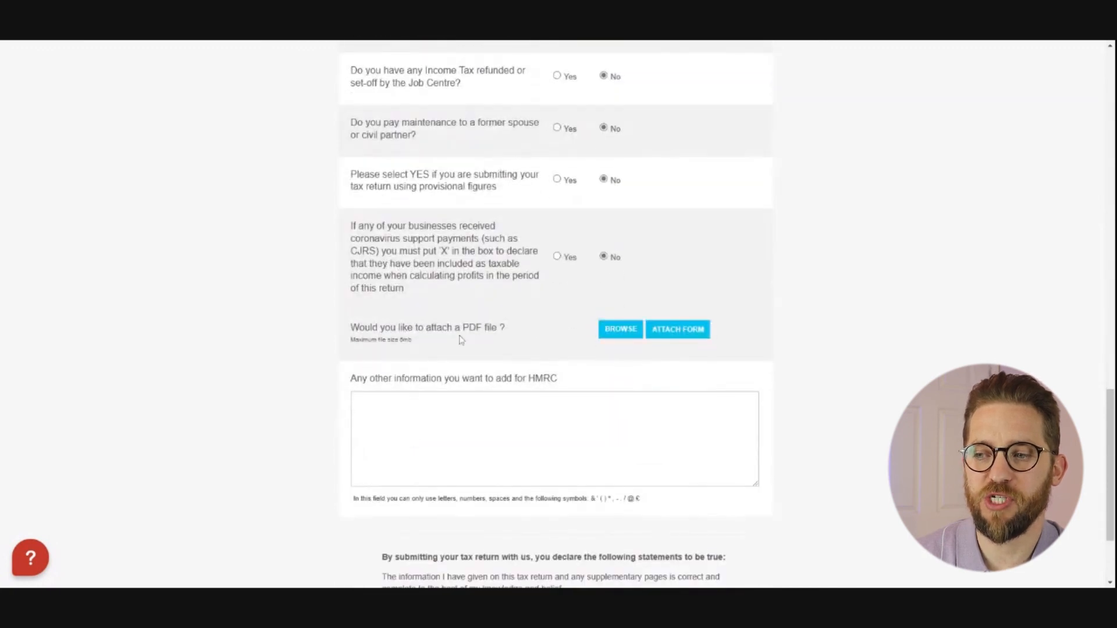
scroll(625, 210, down, 1)
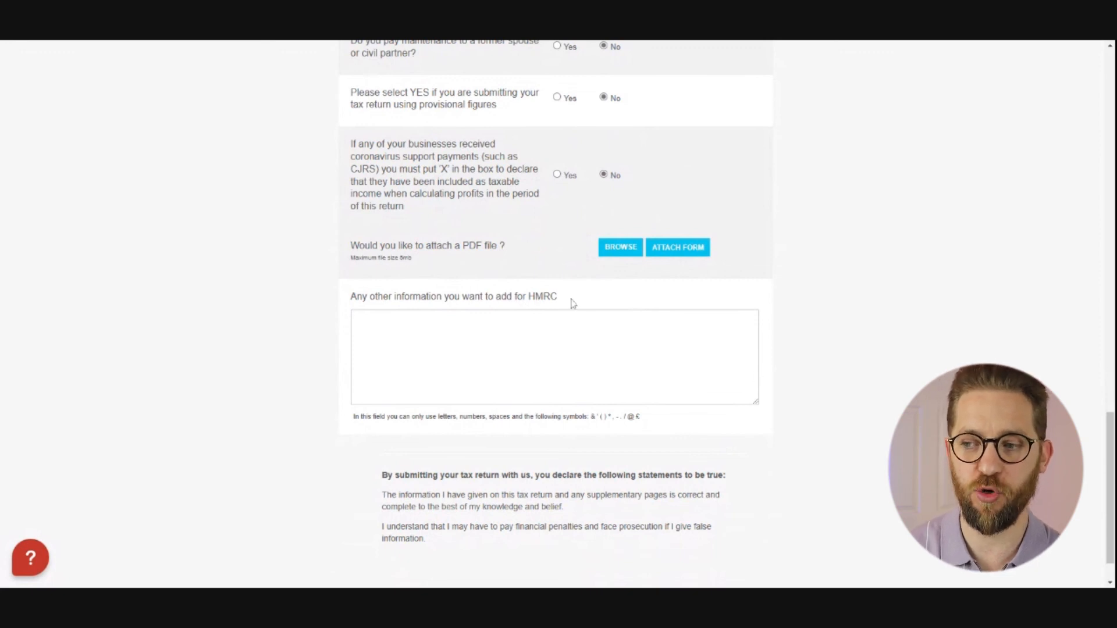
scroll(571, 301, up, 8)
scroll(555, 314, up, 10)
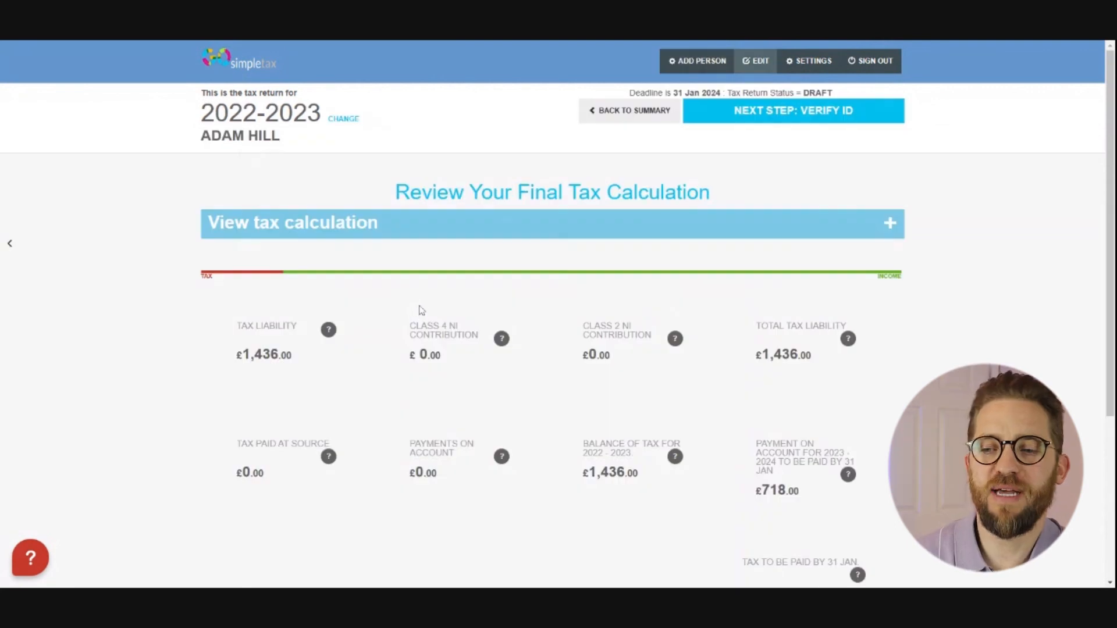
- Examine the tax liability and the balance of tax for 2022-2023 in the final tax calculation
scroll(419, 309, down, 2)
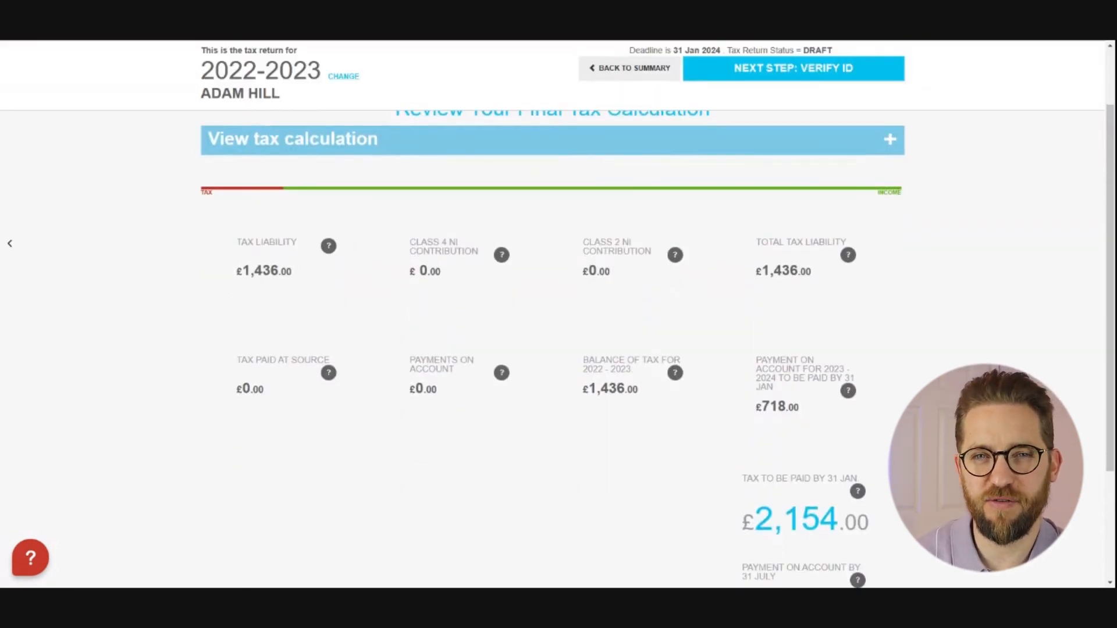
drag(242, 271, 307, 272)
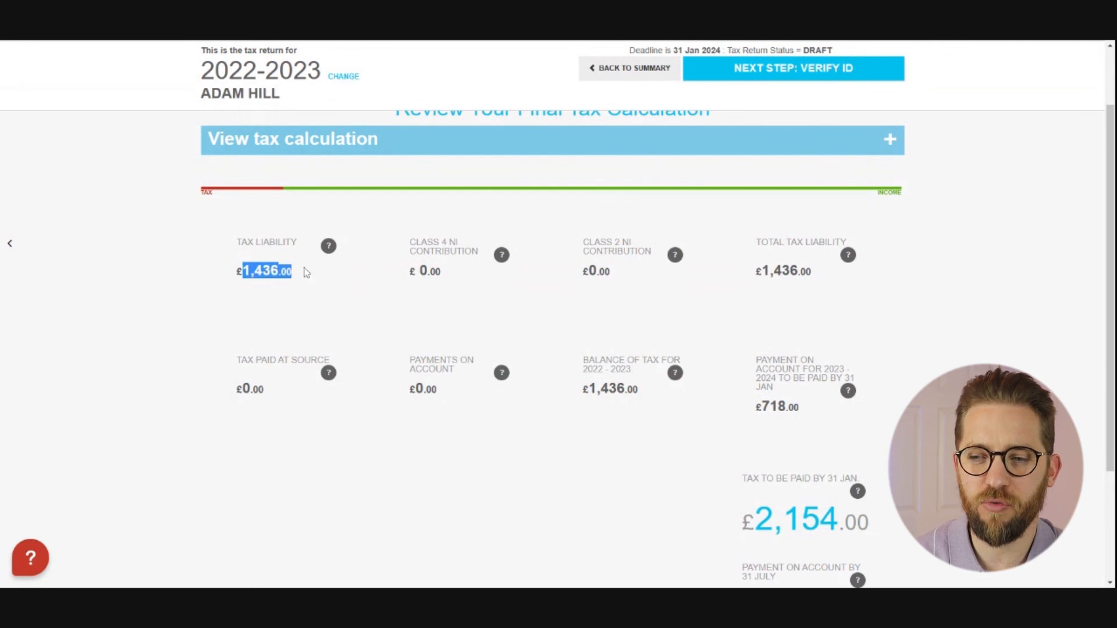
click(306, 273)
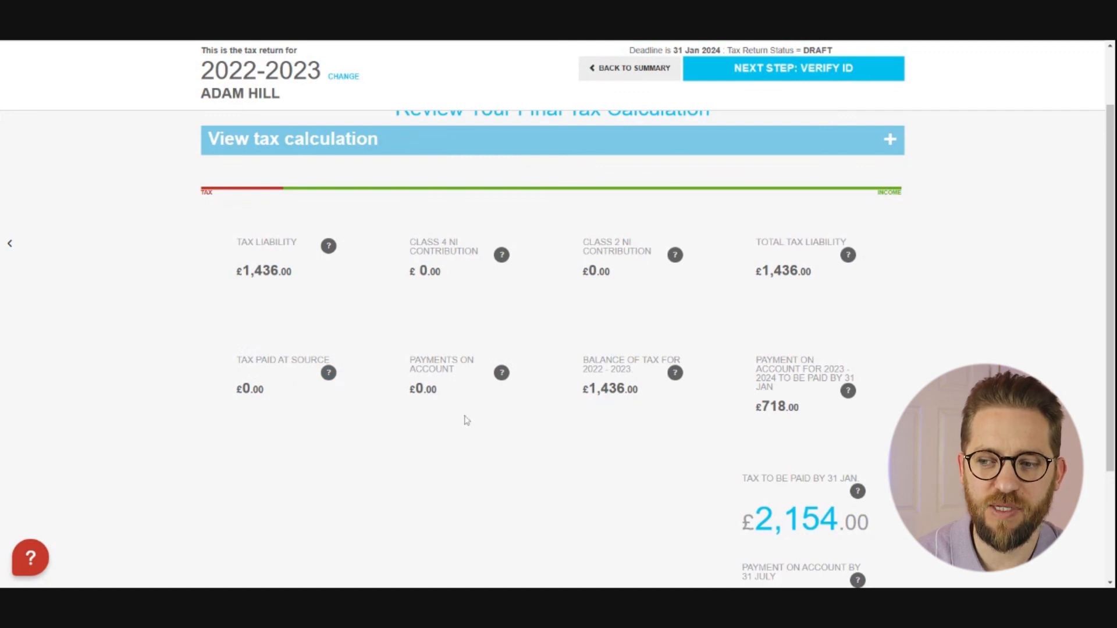
drag(582, 361, 663, 374)
click(664, 374)
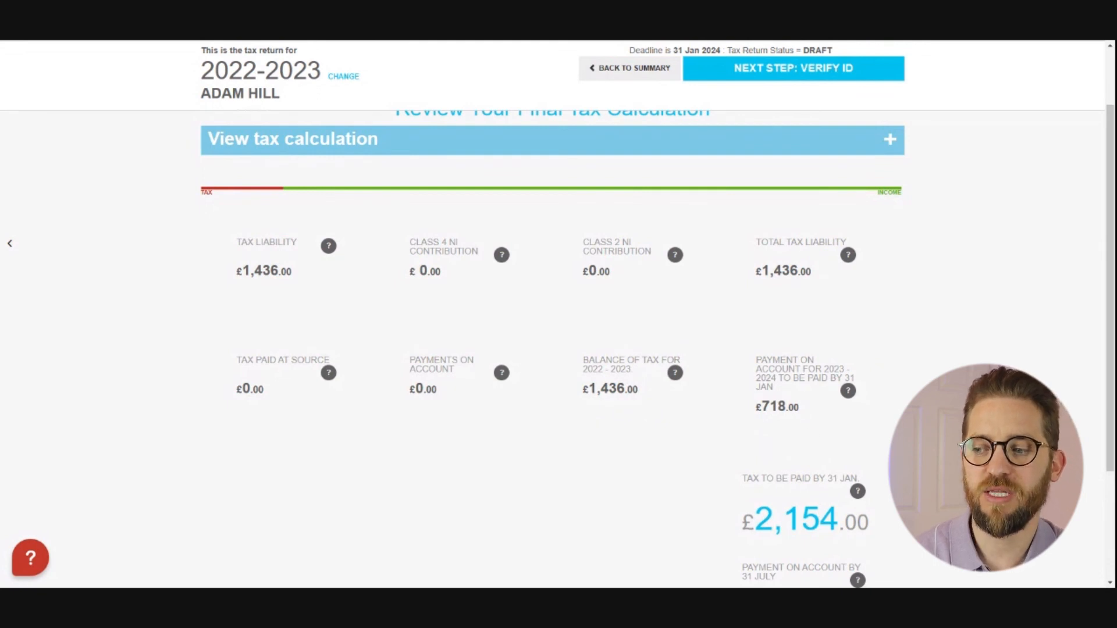
- Check the amounts payable by 31 January and 31 July and the download options for the tax return and SA302
scroll(777, 395, down, 3)
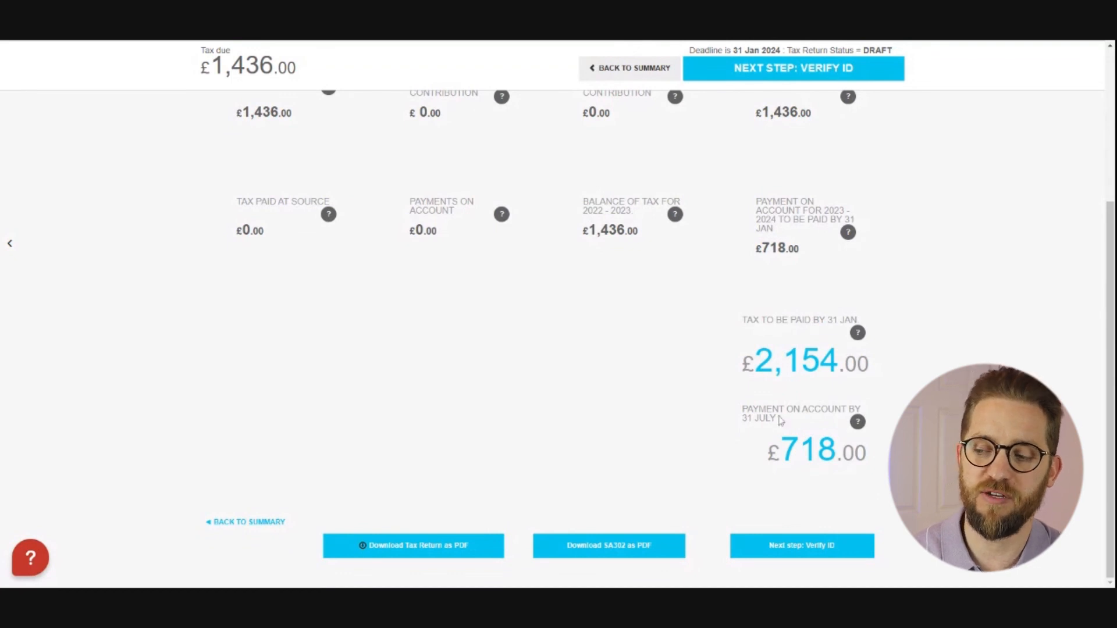
scroll(689, 407, up, 1)
scroll(688, 406, down, 1)
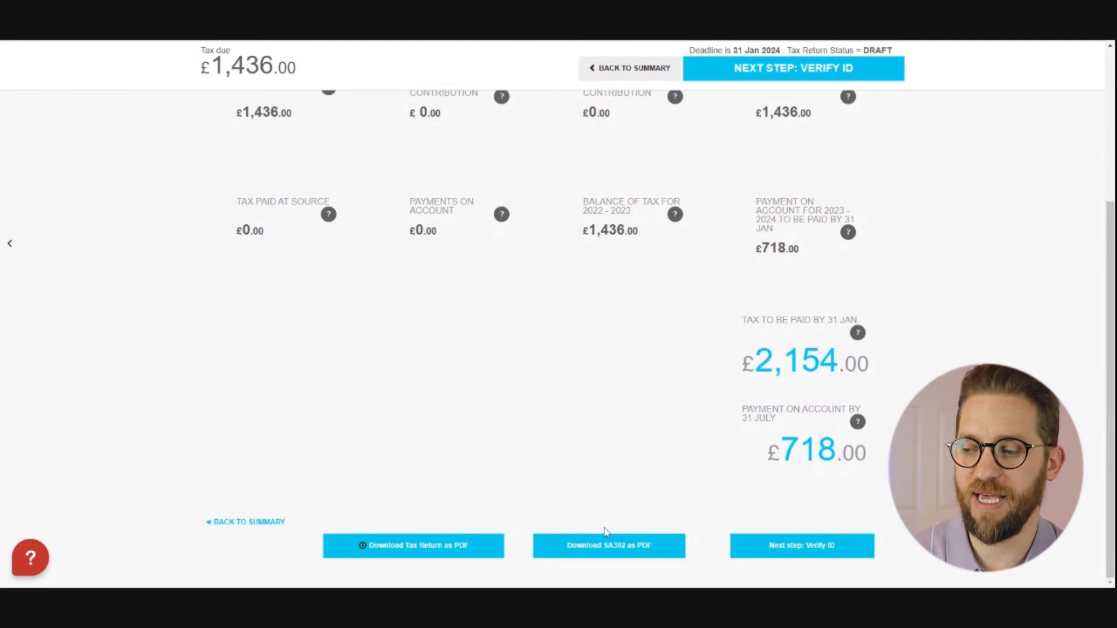
scroll(605, 532, up, 2)
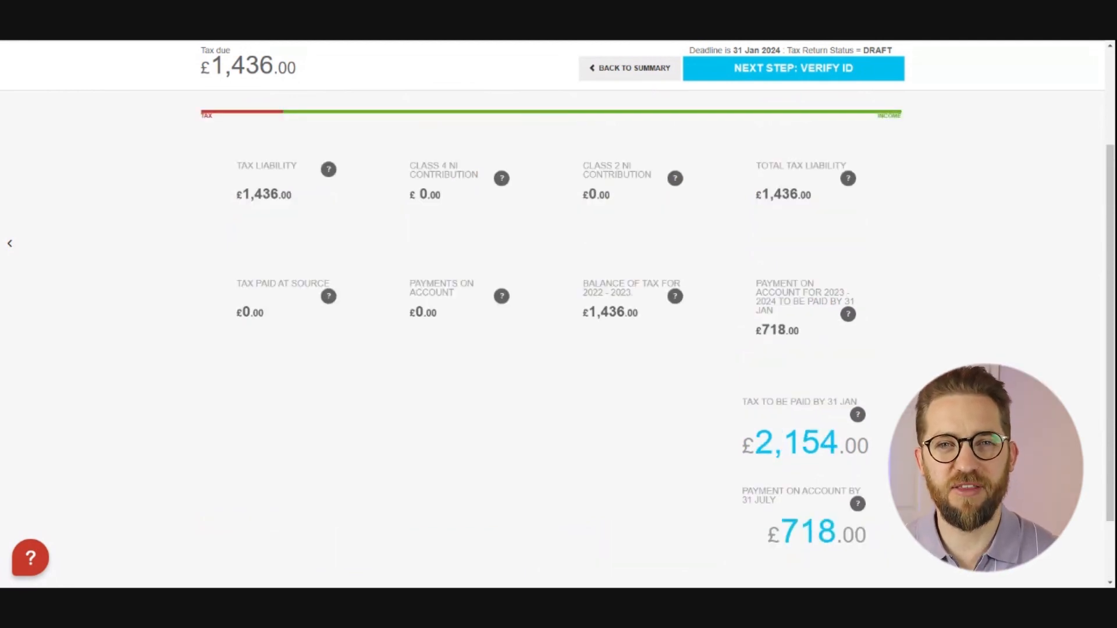